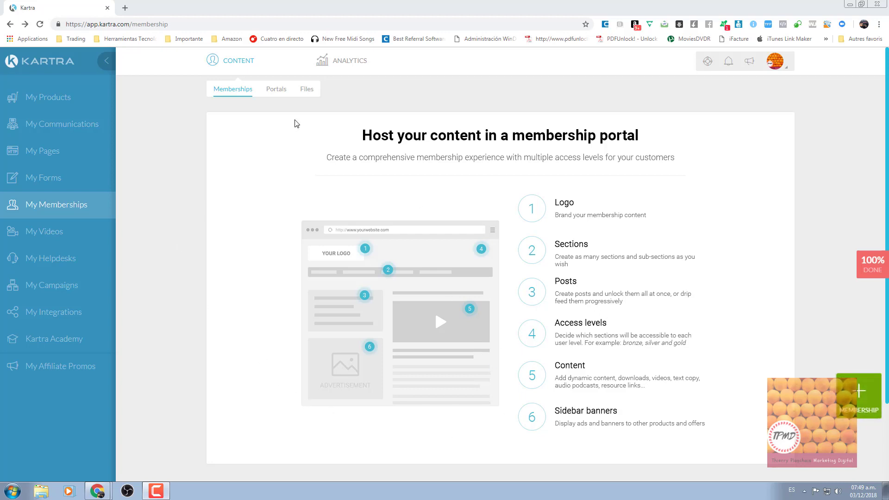
# Look over the membership portals and file hosting overviews, then return to memberships.
pyautogui.click(275, 90)
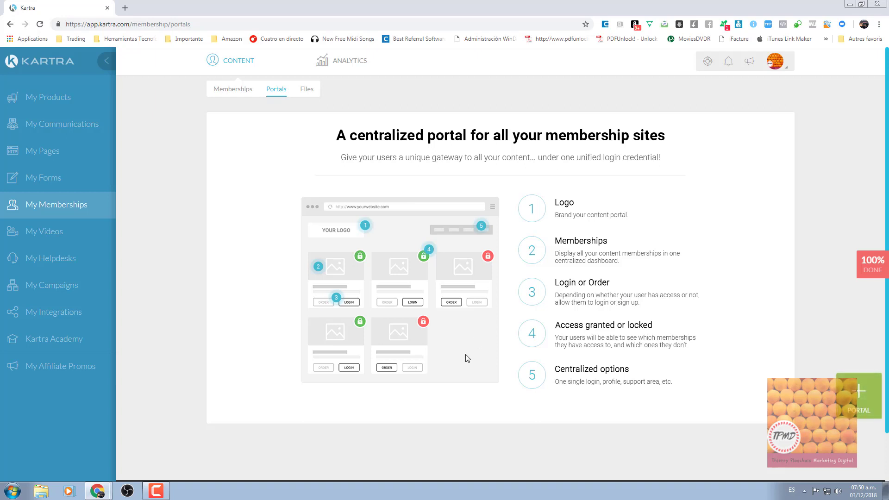
pyautogui.click(305, 91)
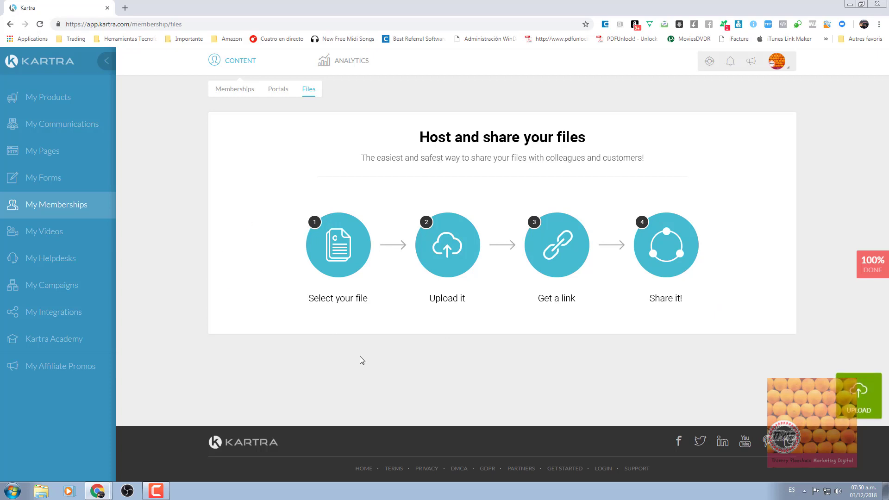
pyautogui.click(235, 92)
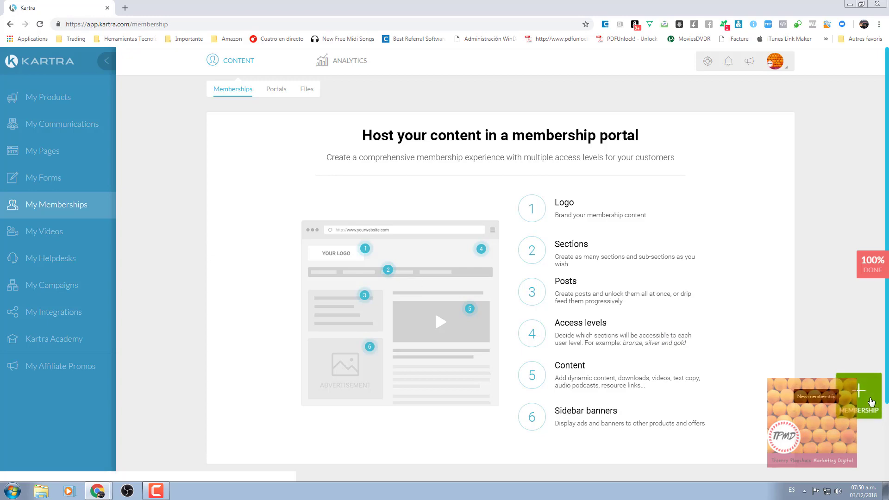
# Create a new membership named 'WinDev Los Fundamentos'.
pyautogui.click(862, 399)
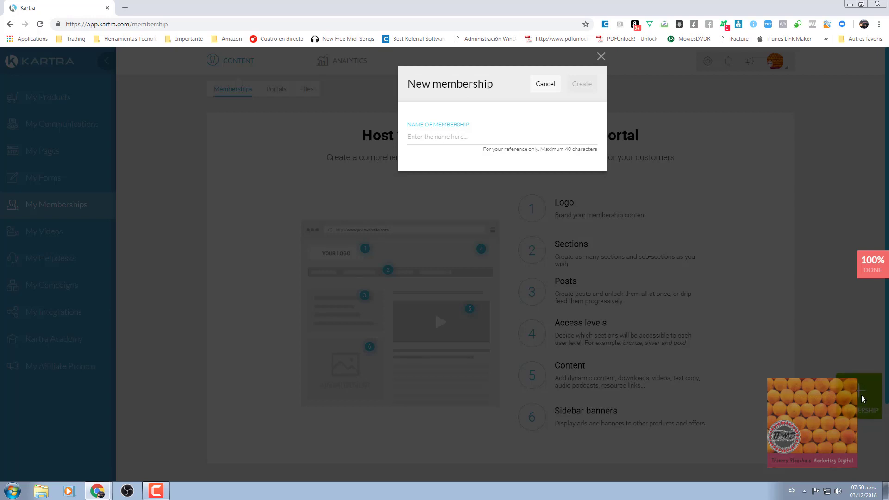
pyautogui.click(414, 135)
pyautogui.write('Wm')
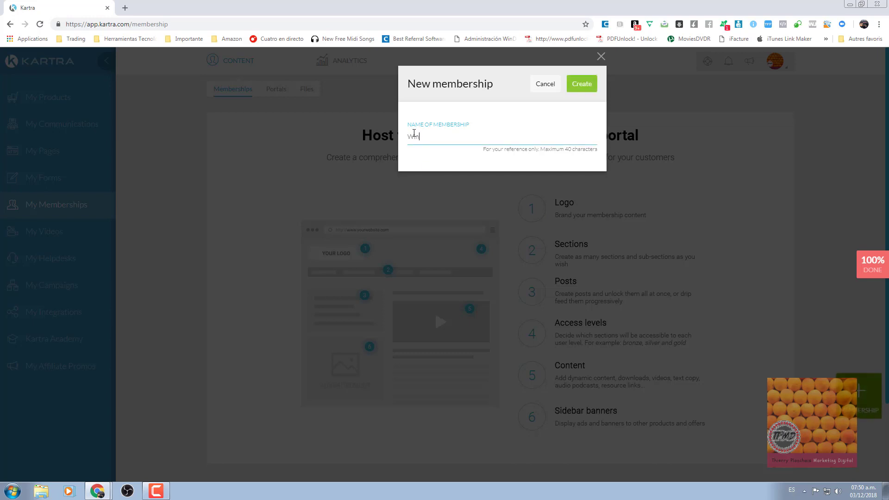
pyautogui.write('Dev Los Fundamentos')
pyautogui.click(581, 88)
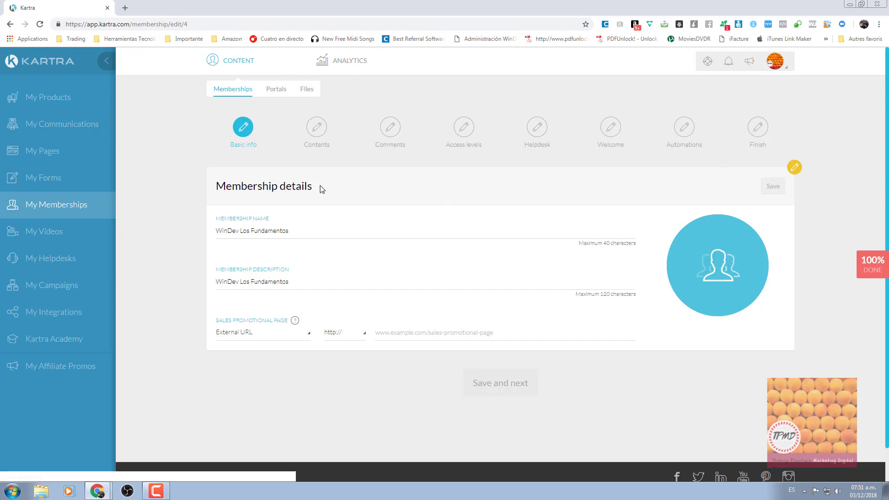
# Fill the description 'WinDev Los Fundamentos en versión 22, aprende las bases de WinDev : 60 USD' from autofill.
pyautogui.click(303, 236)
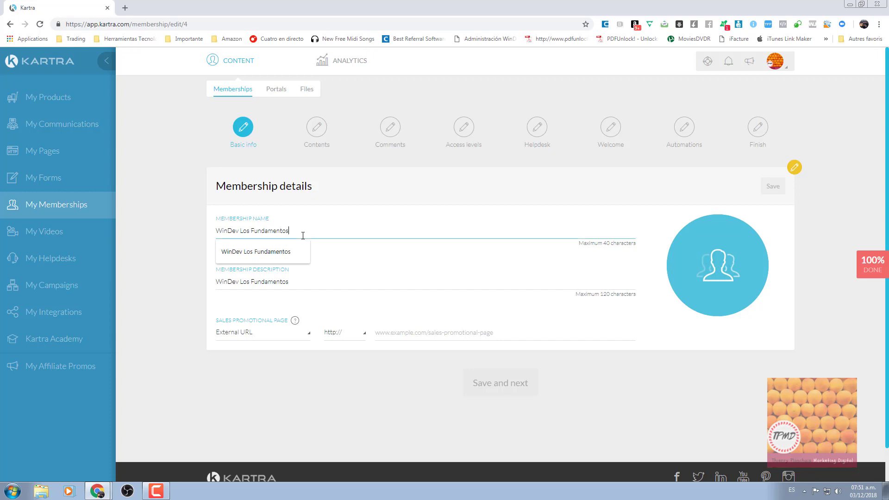
pyautogui.click(179, 260)
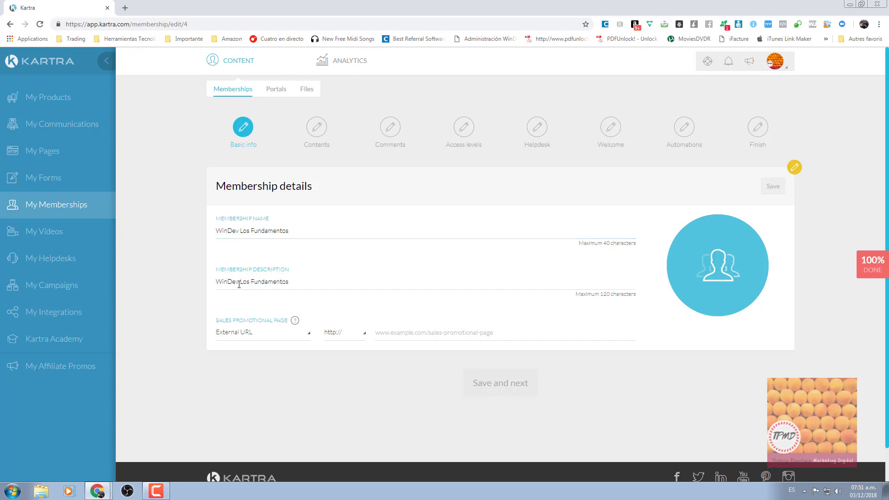
pyautogui.click(305, 281)
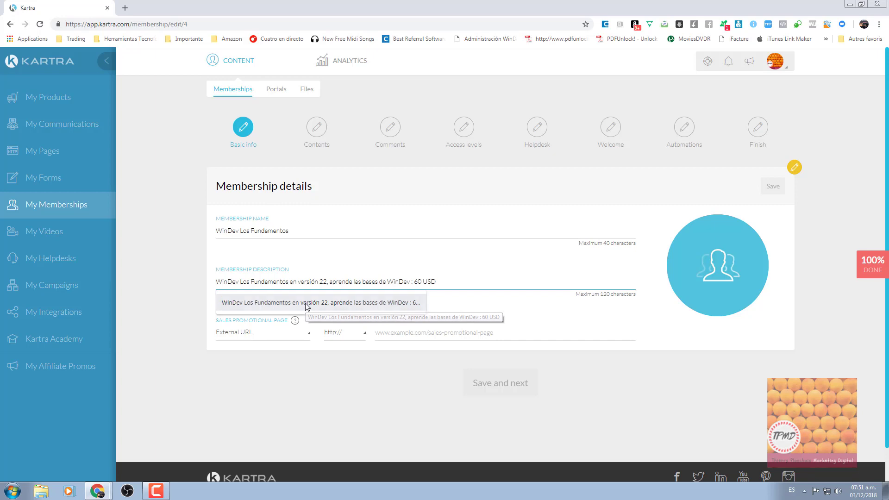
pyautogui.click(306, 303)
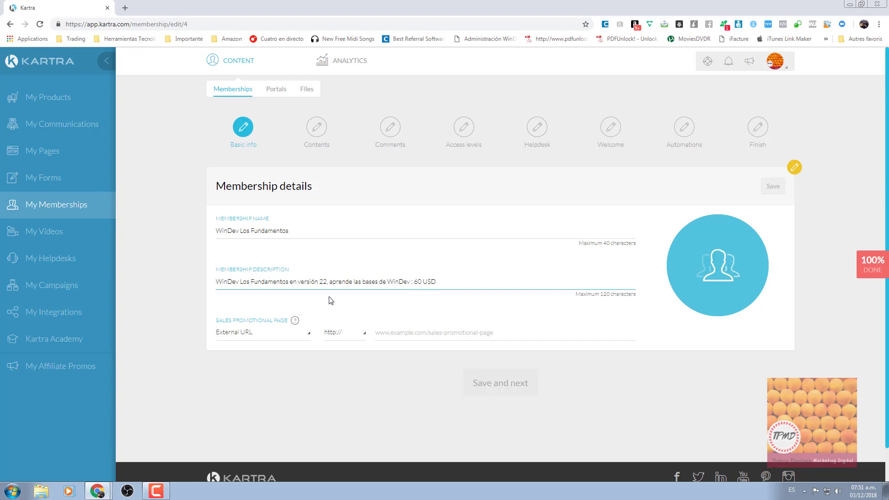
pyautogui.click(413, 282)
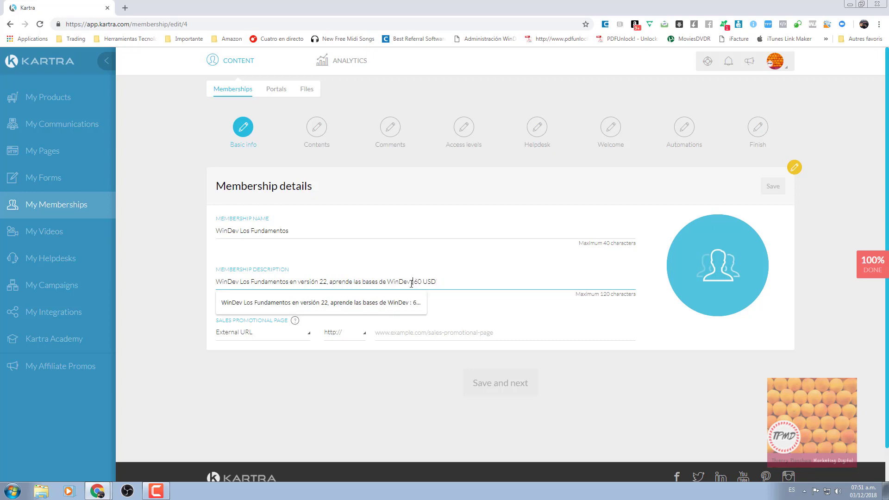
pyautogui.click(183, 305)
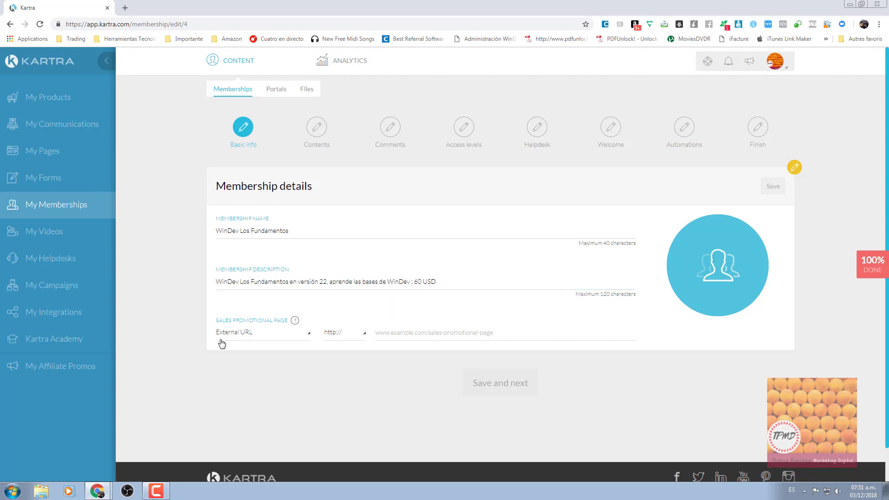
# Leave the sales promotional page on External URL, clearing its autofill suggestion.
pyautogui.moveTo(295, 321)
pyautogui.click(376, 332)
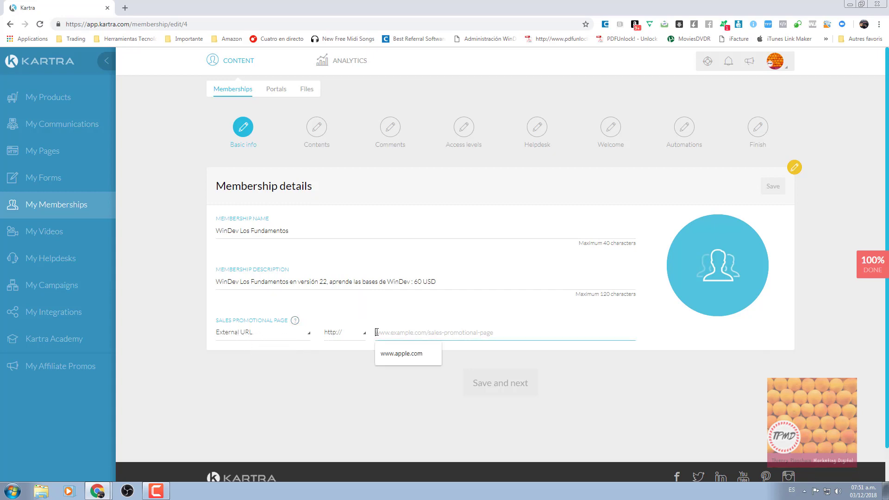
pyautogui.click(342, 376)
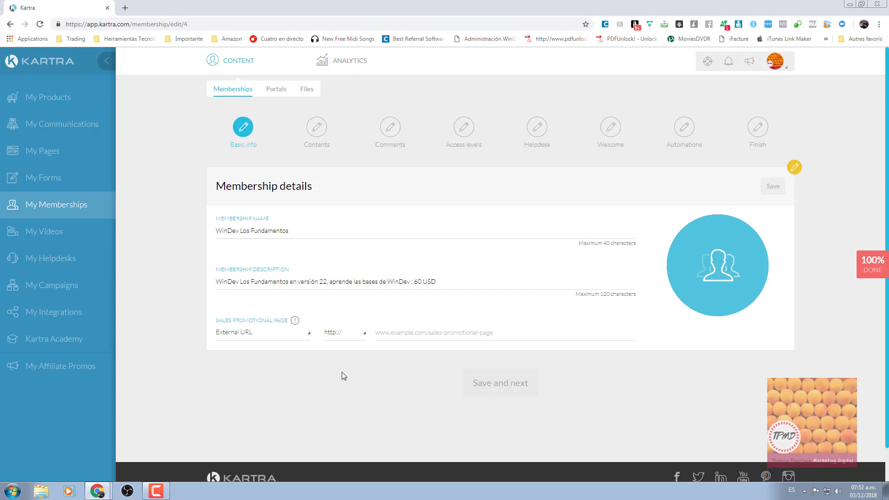
# Point the sales page to the Blog category Kartra page 'Kartra sería mejor que ClickFunnels'.
pyautogui.click(263, 334)
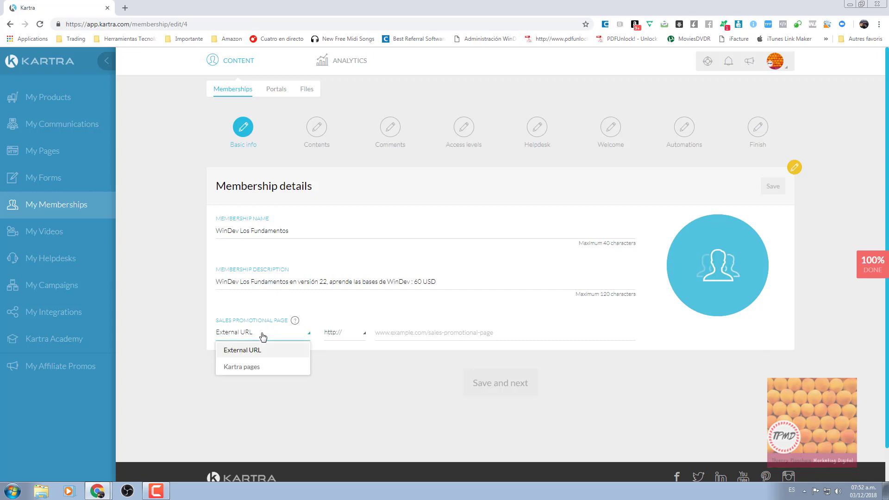
pyautogui.click(249, 368)
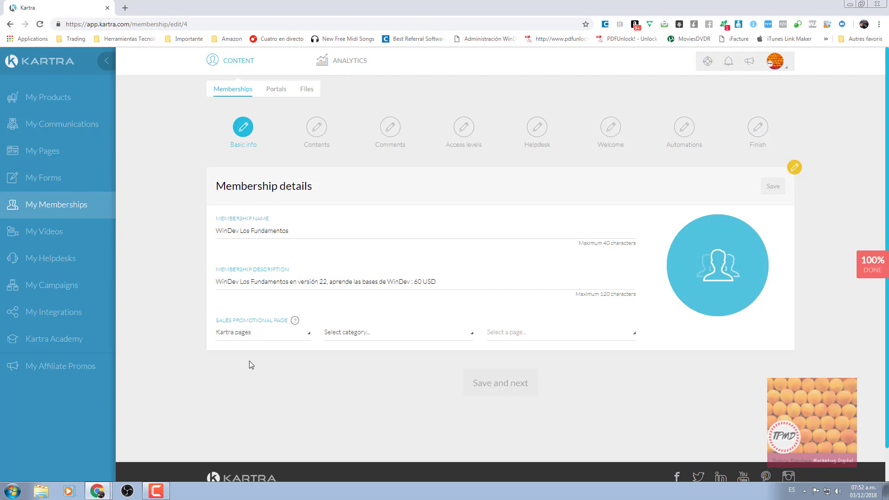
pyautogui.click(257, 335)
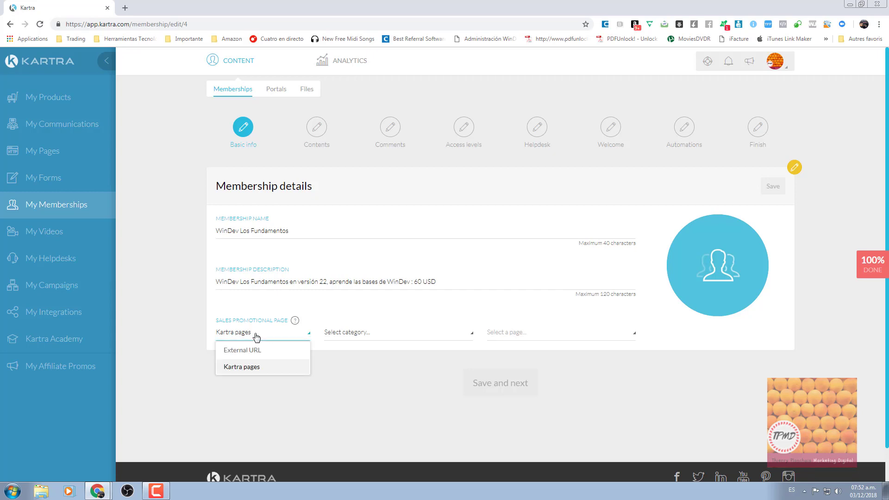
pyautogui.click(256, 336)
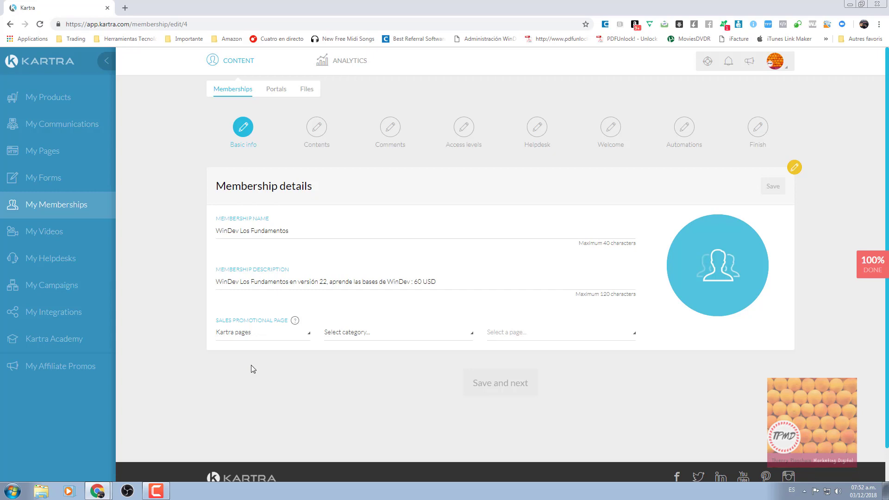
pyautogui.click(369, 334)
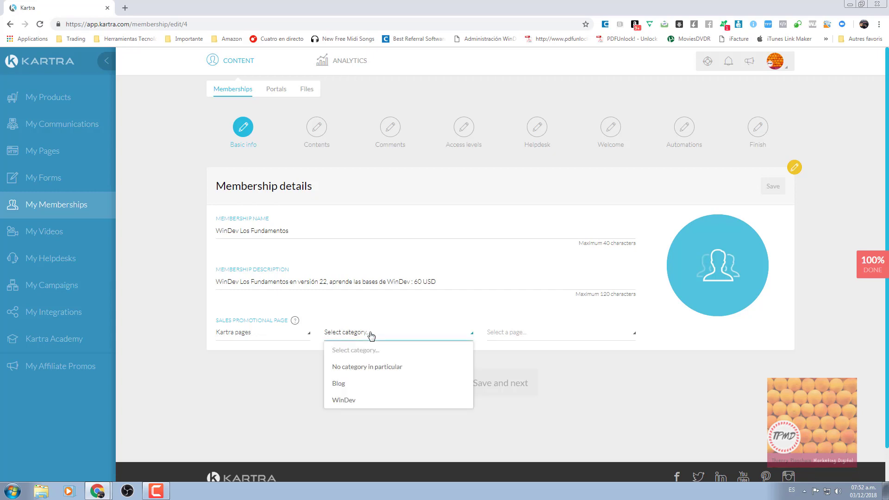
pyautogui.click(354, 389)
pyautogui.click(504, 336)
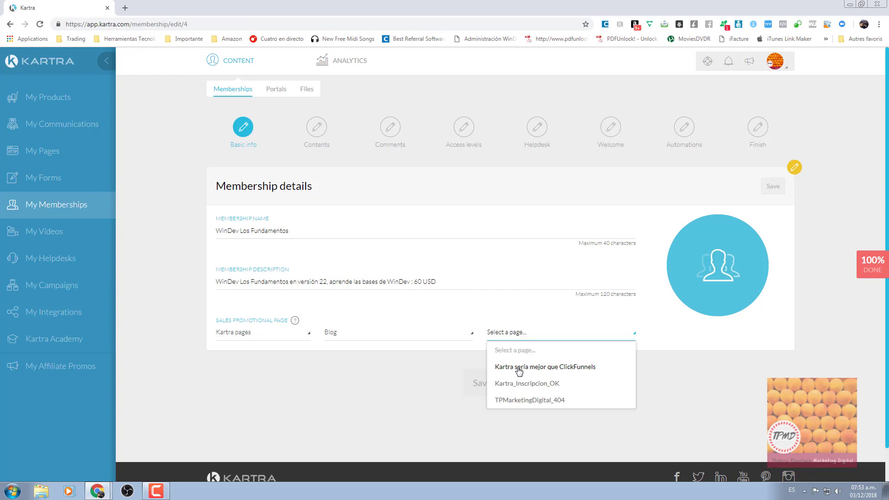
pyautogui.click(519, 369)
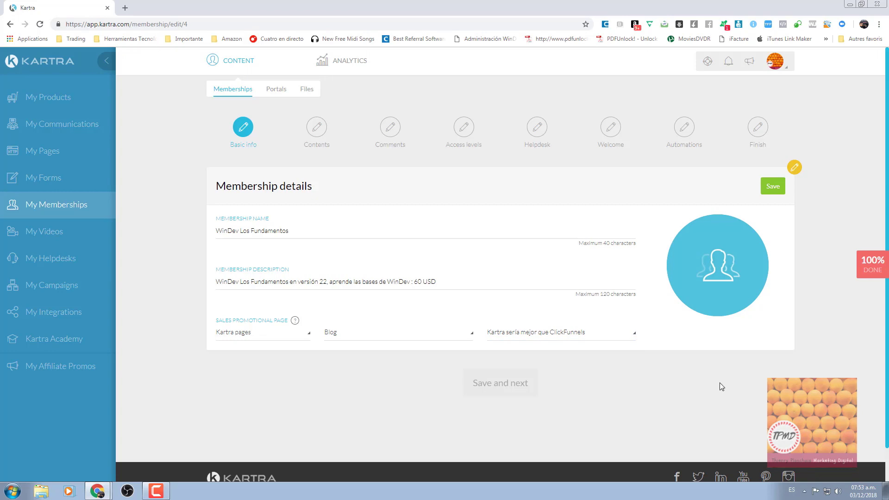
pyautogui.moveTo(716, 269)
# Swap the membership image for package-windev.png from the Desktop and confirm the crop.
pyautogui.click(718, 269)
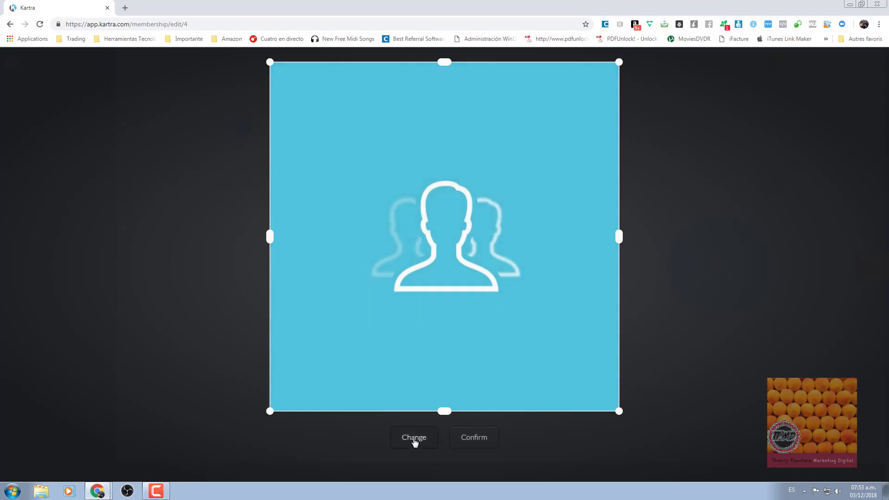
pyautogui.click(414, 438)
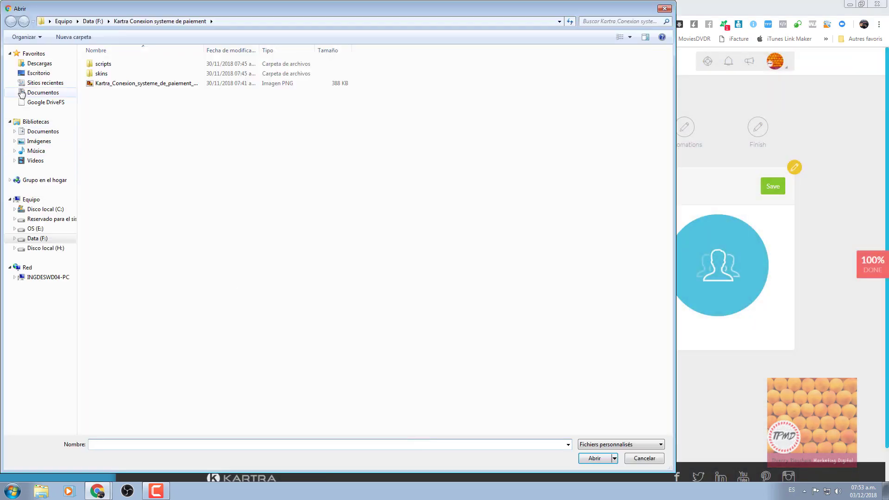
pyautogui.click(31, 74)
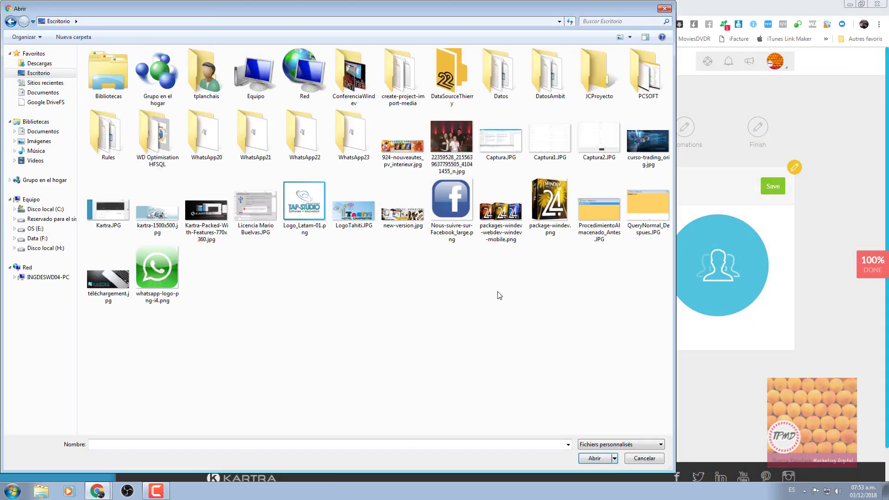
pyautogui.click(549, 204)
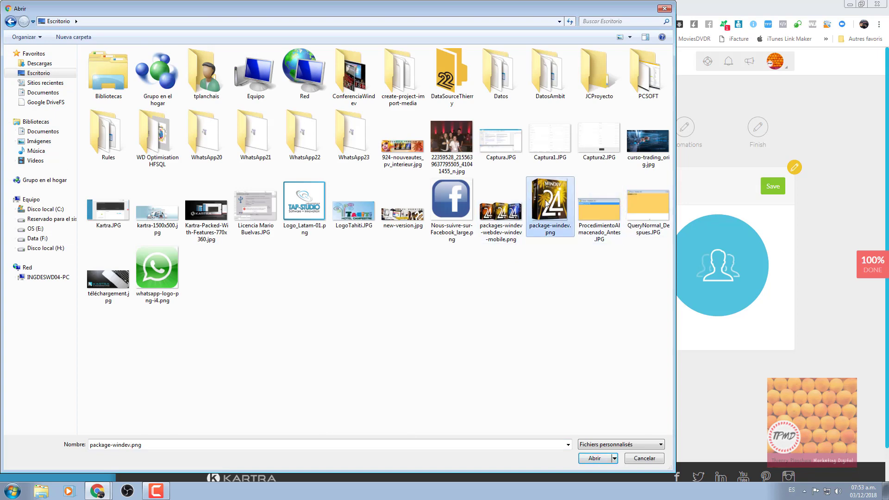
pyautogui.click(595, 458)
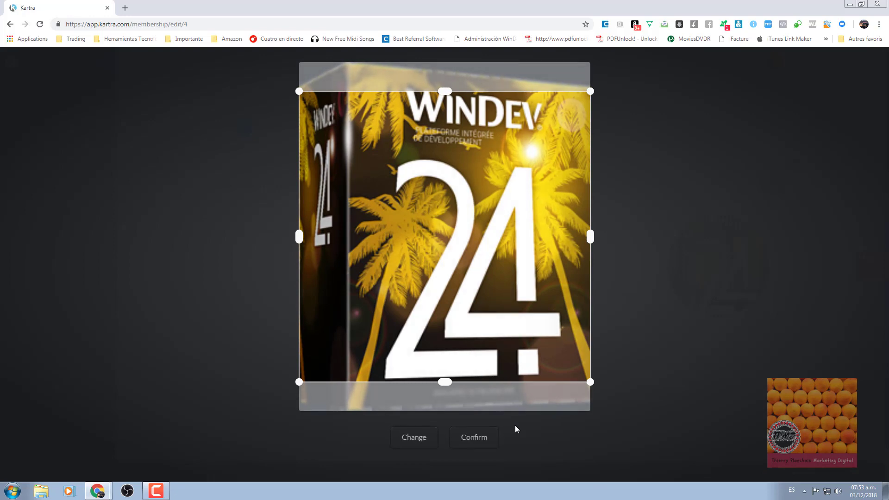
pyautogui.click(468, 444)
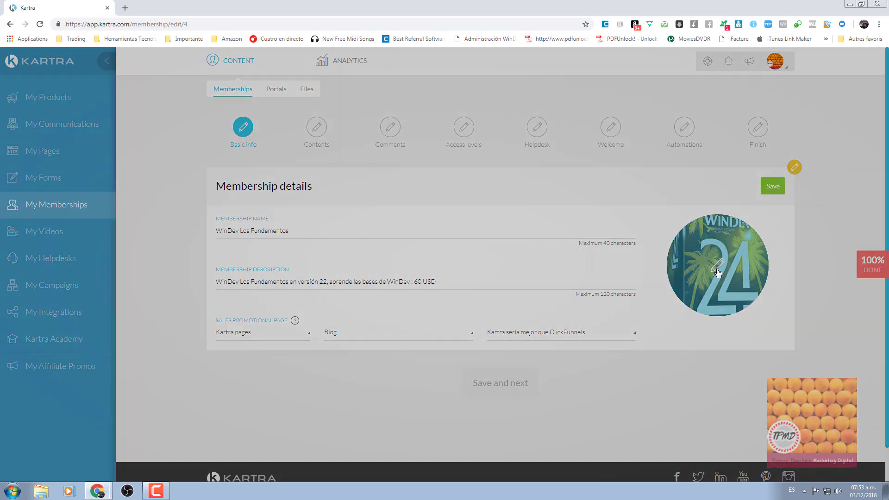
pyautogui.click(718, 272)
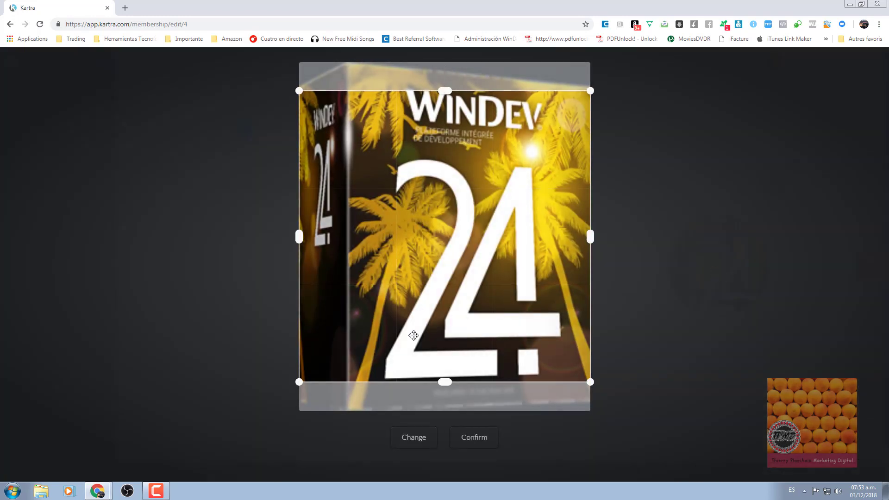
pyautogui.click(474, 443)
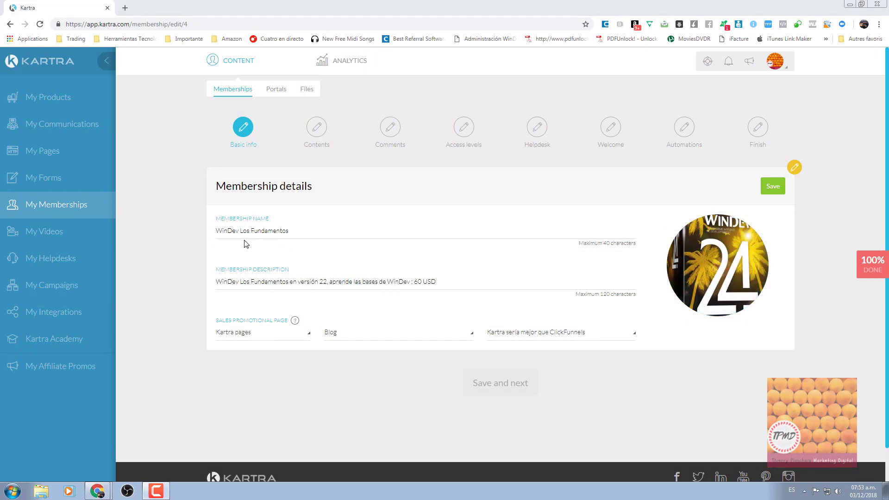
# Save the basic info and advance to the Contents step.
pyautogui.click(772, 190)
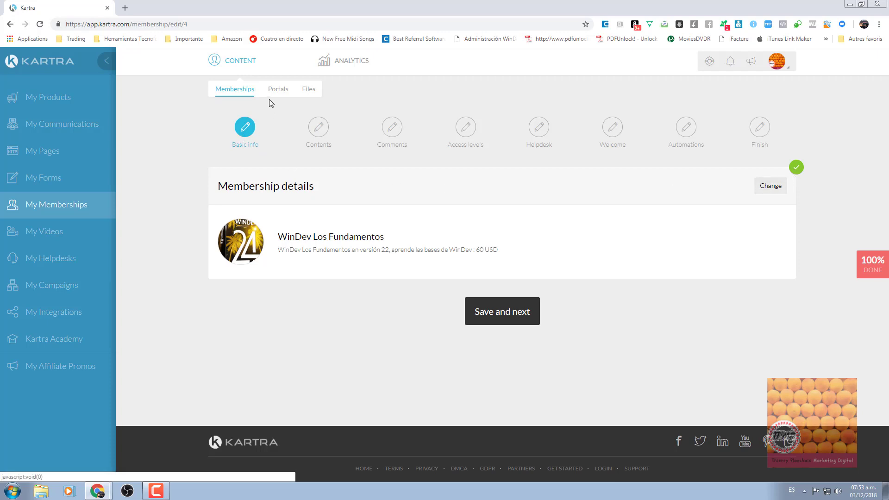
pyautogui.click(511, 318)
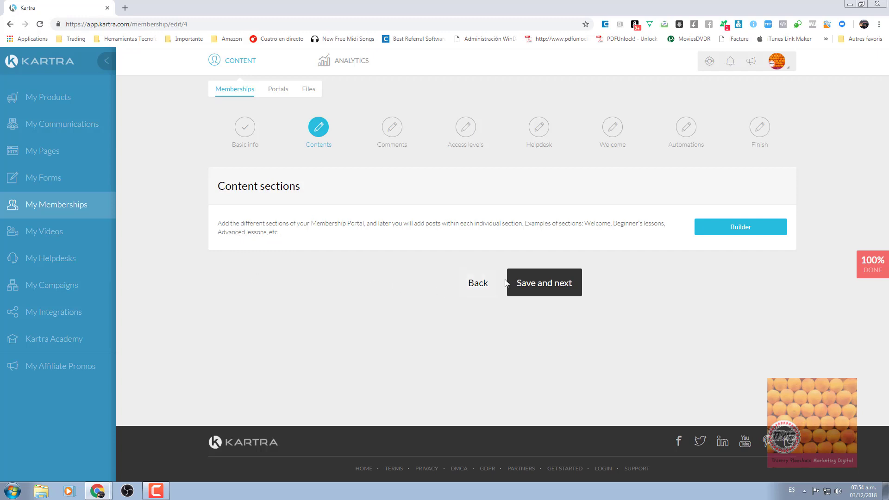
# Launch the membership builder from the Content sections panel.
pyautogui.click(740, 232)
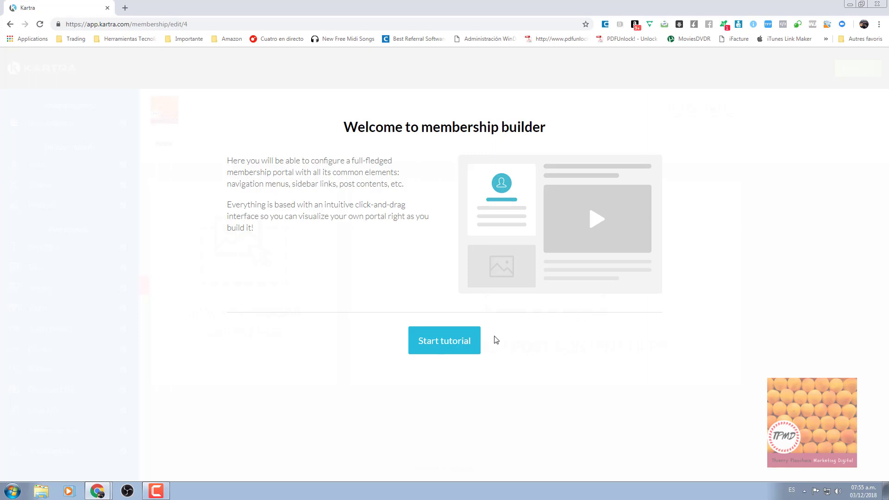
# Step through the tutorial slides (sidebar, post contents, topbar, user menu, main actions) and close it.
pyautogui.click(455, 342)
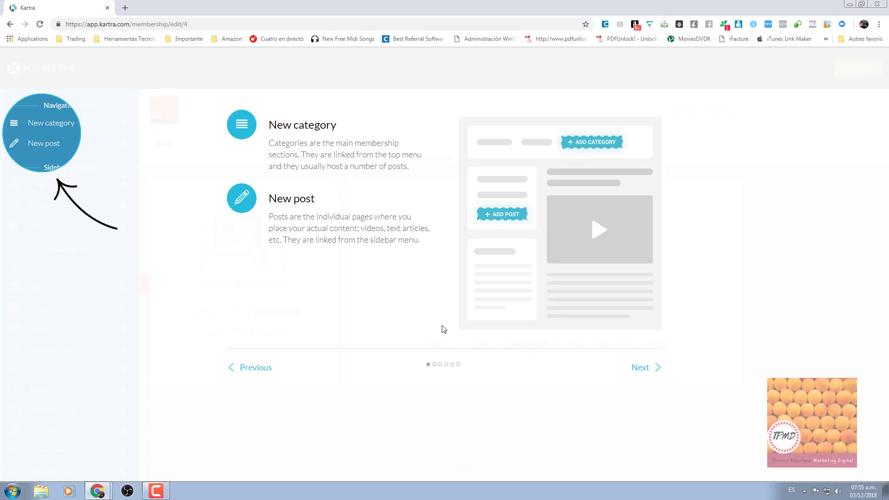
pyautogui.click(641, 368)
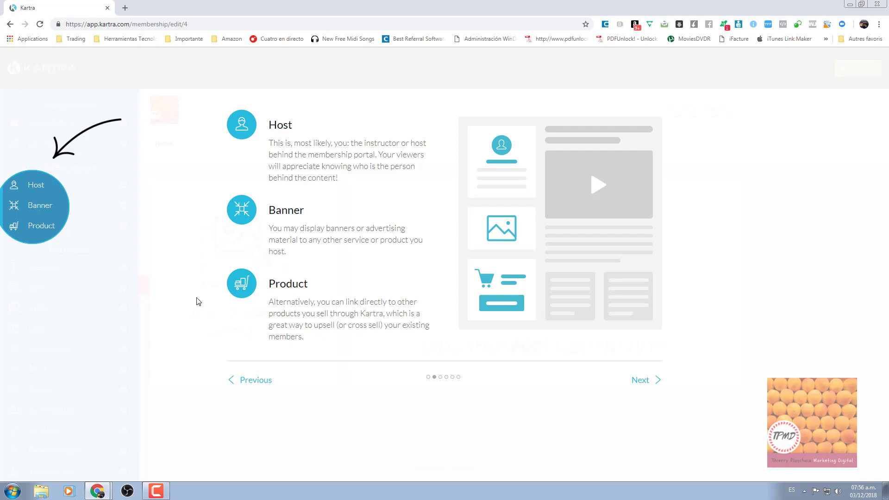
pyautogui.click(637, 381)
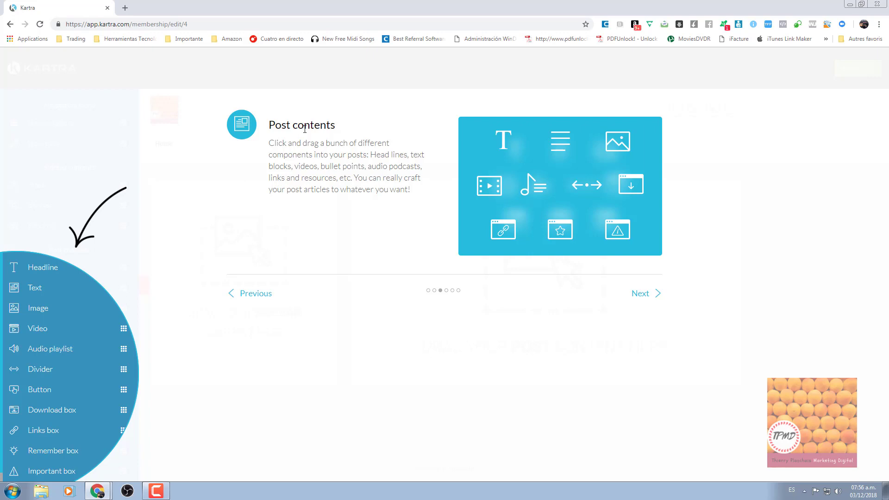
pyautogui.click(638, 294)
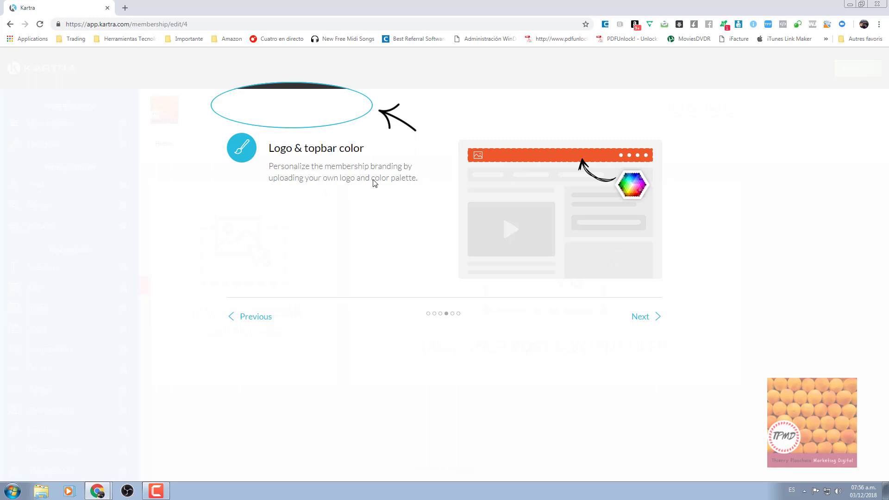
pyautogui.click(642, 321)
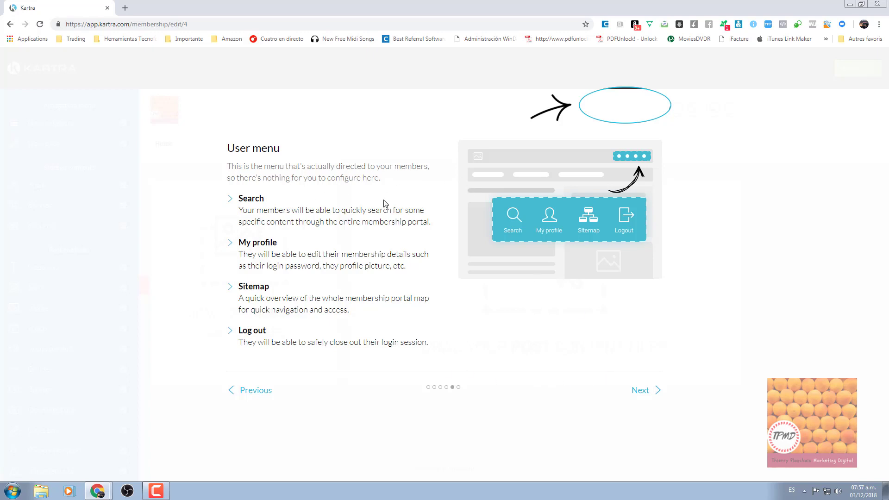
pyautogui.click(643, 392)
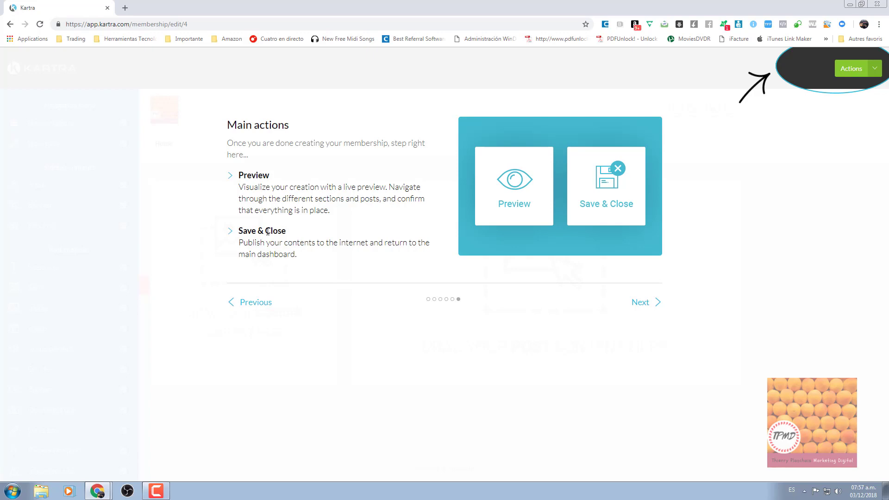
pyautogui.click(641, 304)
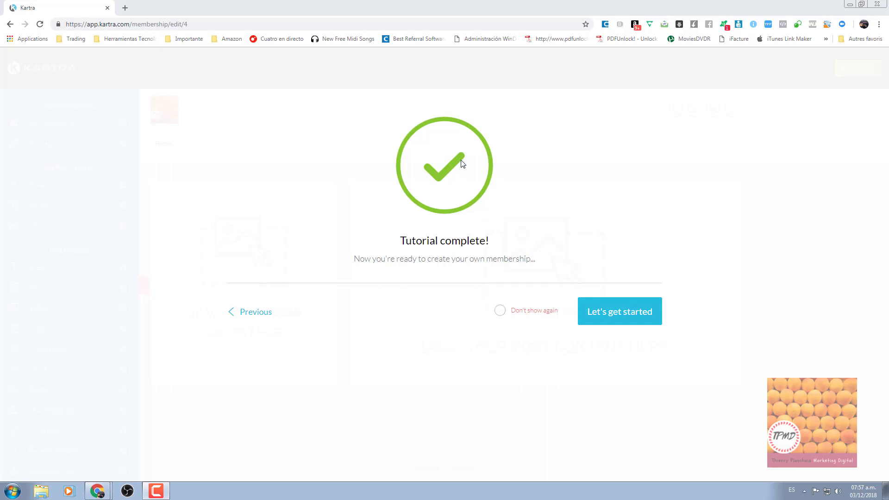
pyautogui.click(597, 321)
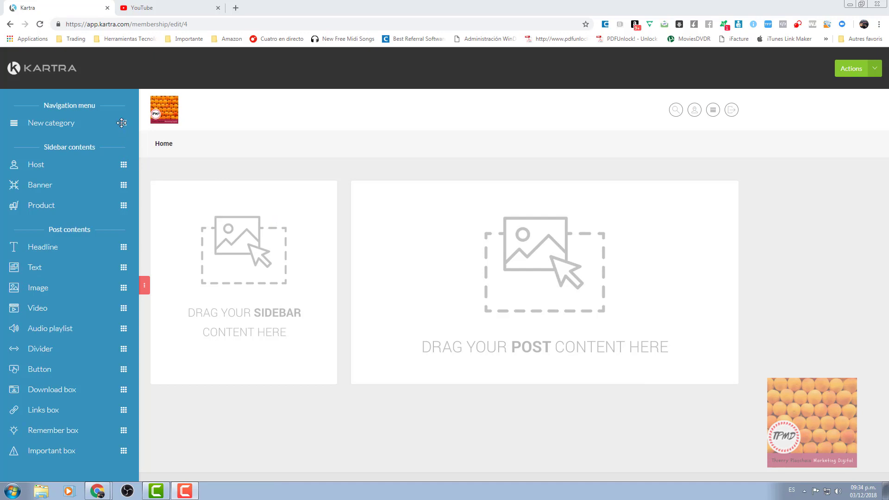
# Add a 'Les bases' category to the navigation bar with first subcategory Installer WinDev.
pyautogui.moveTo(122, 123); pyautogui.dragTo(196, 145)
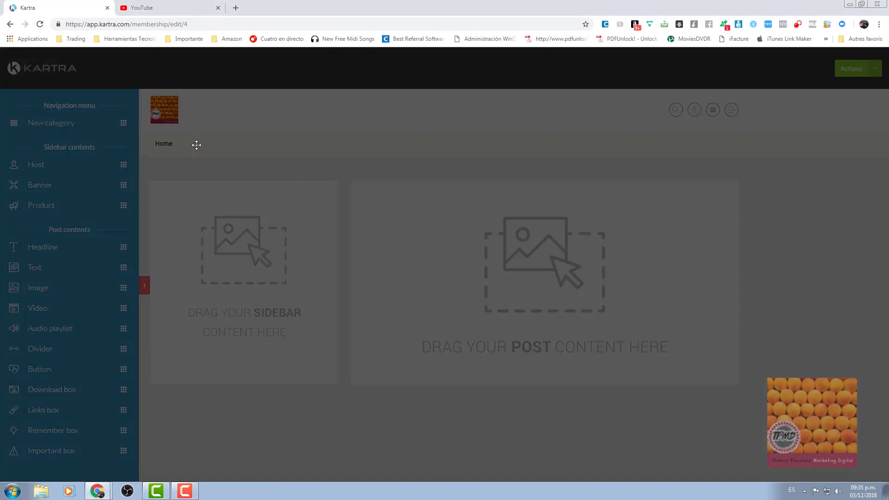
pyautogui.click(347, 172)
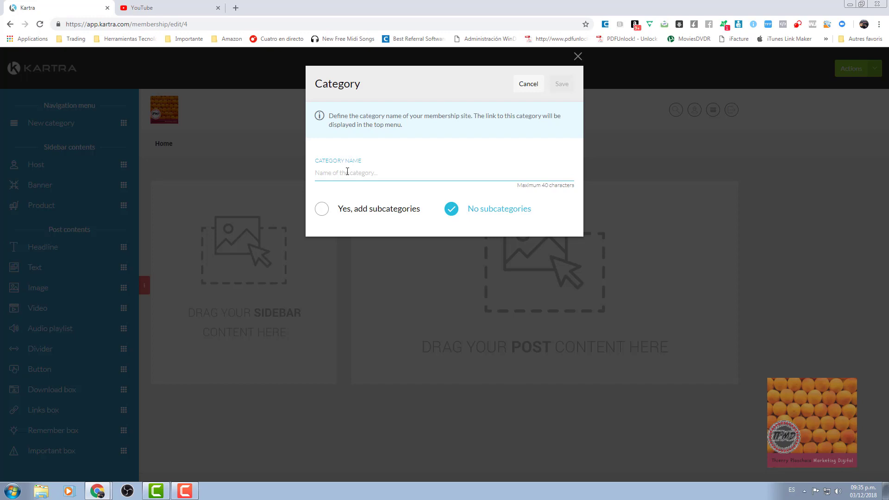
pyautogui.write('Les ba')
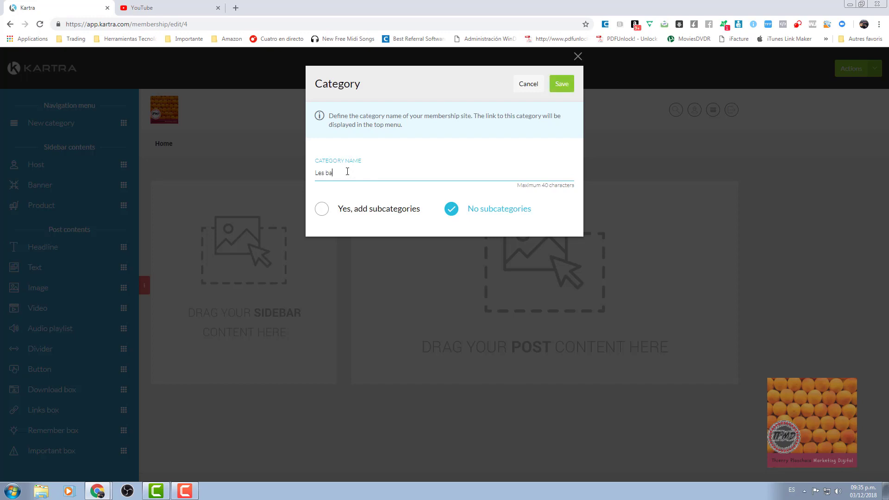
pyautogui.write('ses de a')
pyautogui.click(342, 209)
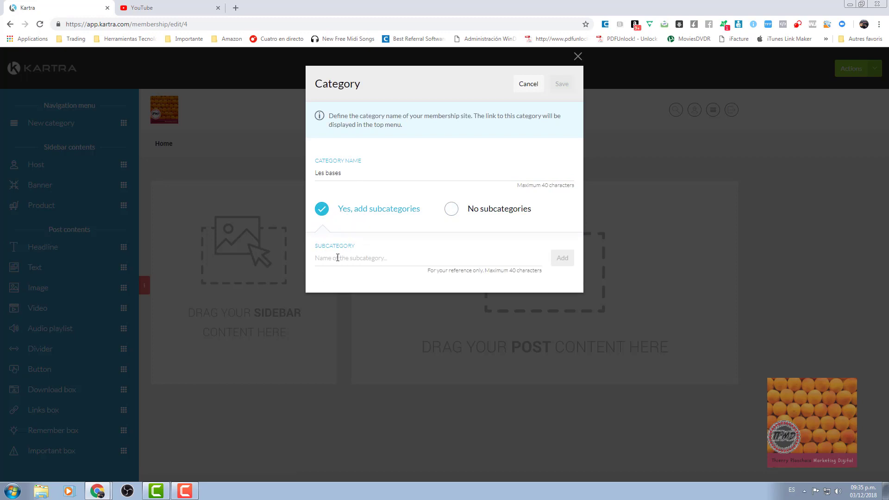
pyautogui.click(352, 259)
pyautogui.write('In')
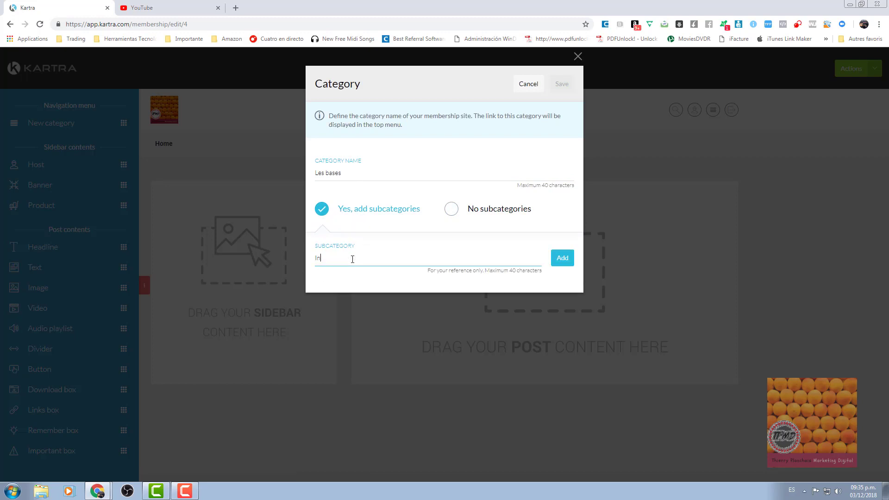
pyautogui.write('staller WinDev')
pyautogui.click(561, 262)
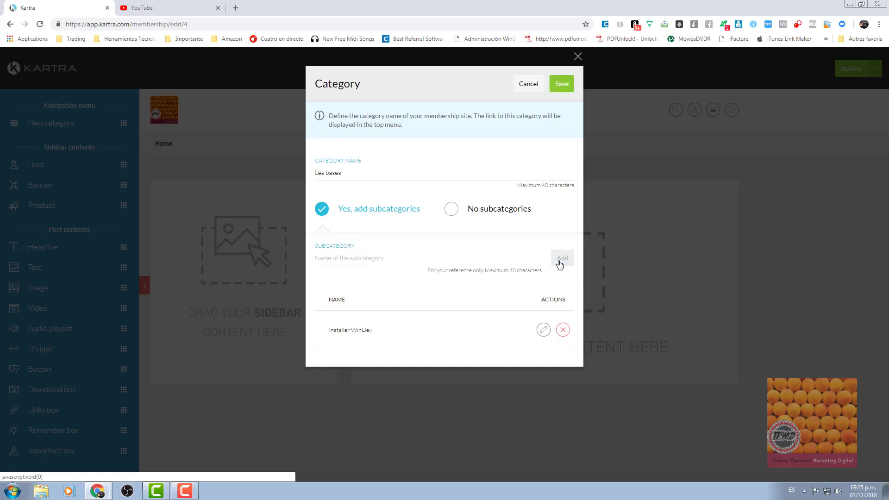
# Add subcategories Créer una analyse, Ma première fenêtre and Mon premier code, then save.
pyautogui.click(321, 257)
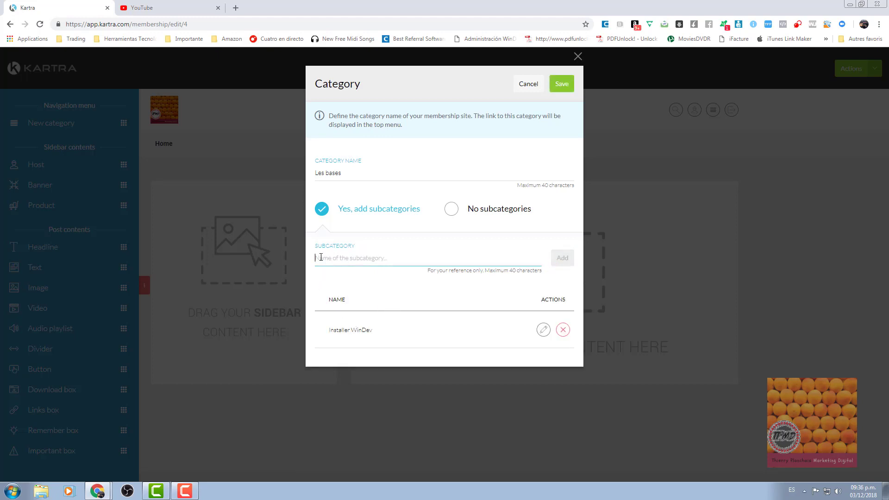
pyautogui.write('C')
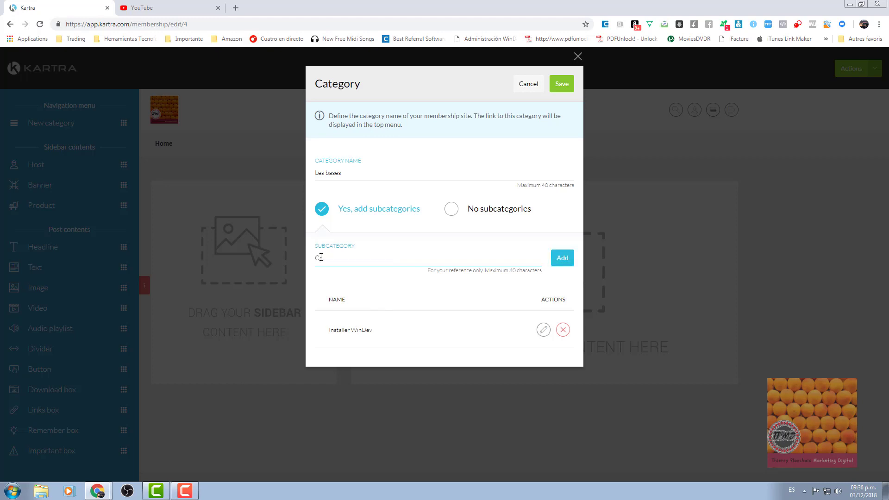
pyautogui.write('le')
pyautogui.write('er una ana')
pyautogui.write('lyse')
pyautogui.click(561, 259)
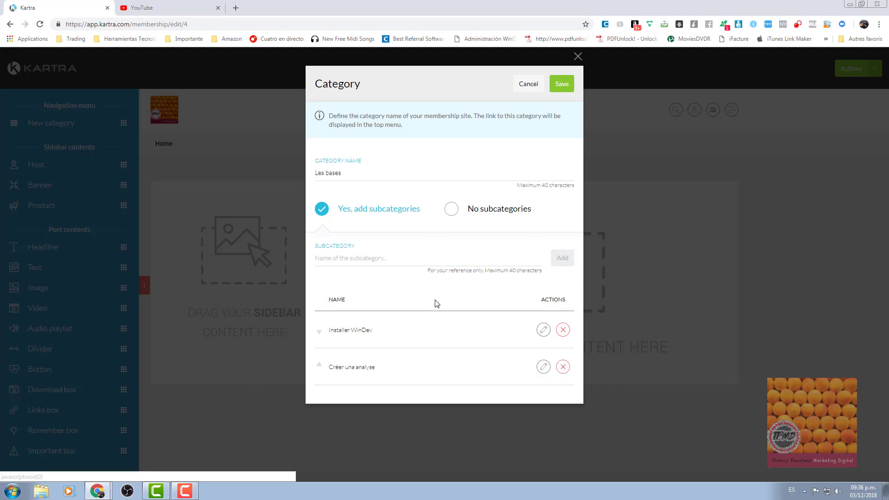
pyautogui.click(350, 261)
pyautogui.write('ma')
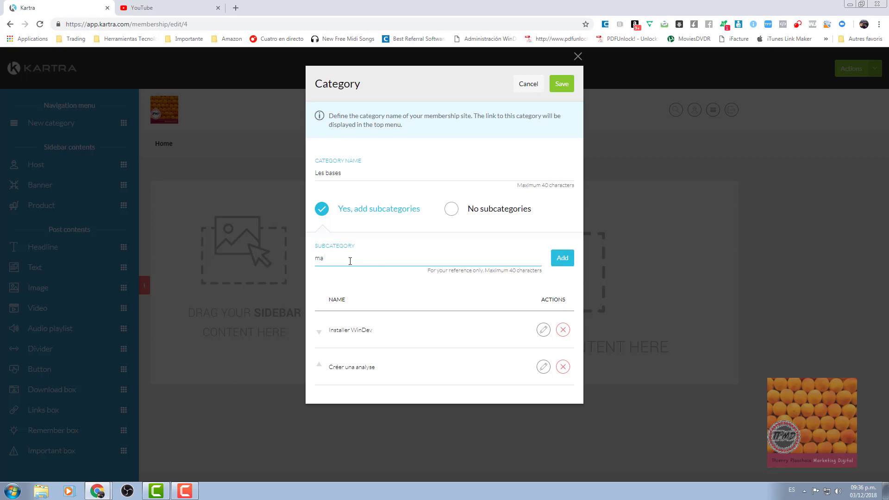
pyautogui.write(' première fenêtre')
pyautogui.moveTo(319, 258); pyautogui.dragTo(316, 258)
pyautogui.write('M')
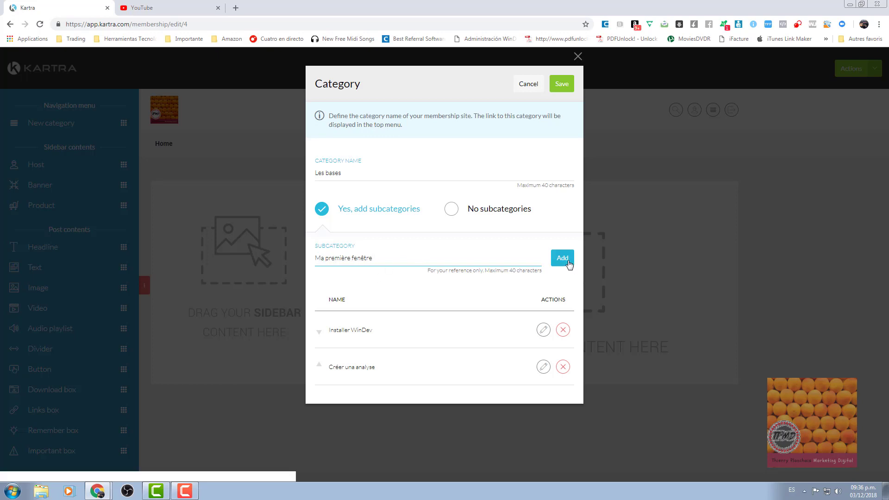
pyautogui.click(568, 258)
pyautogui.click(341, 257)
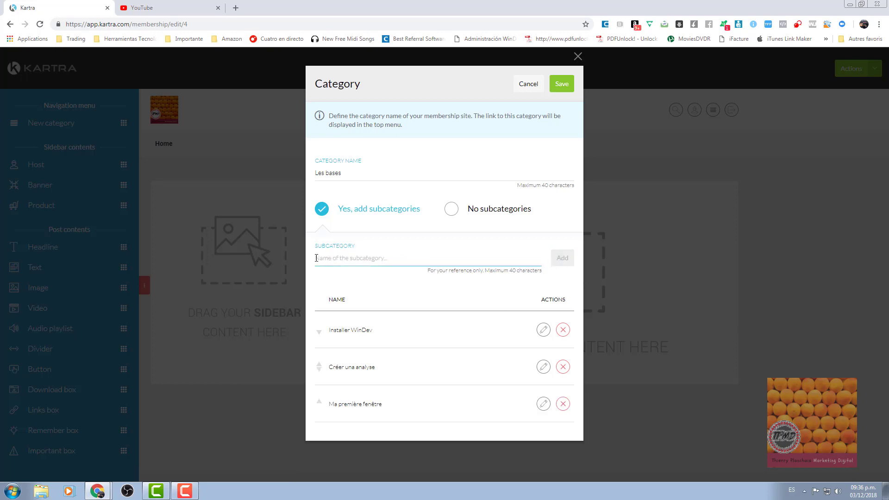
pyautogui.write('Mon premie')
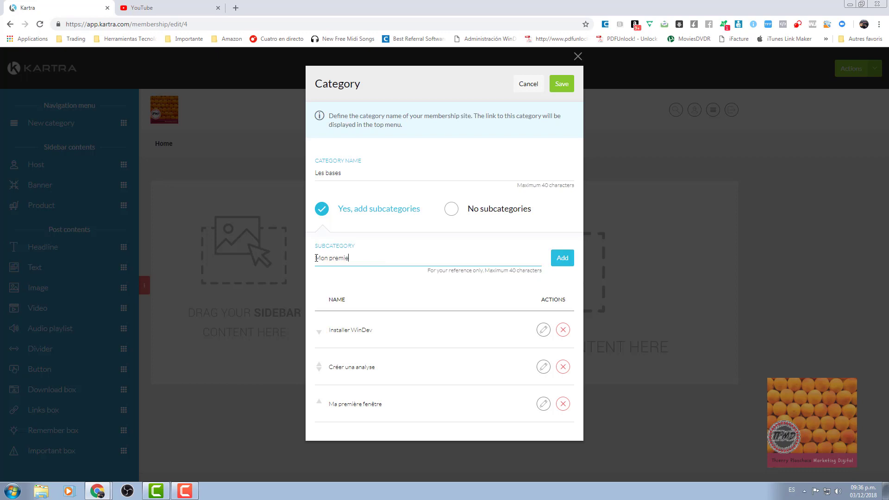
pyautogui.write('r code')
pyautogui.click(561, 258)
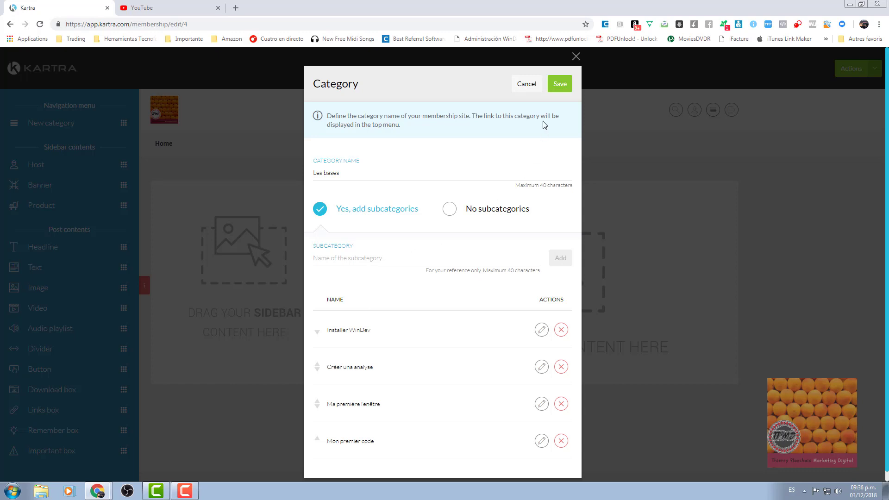
pyautogui.click(559, 85)
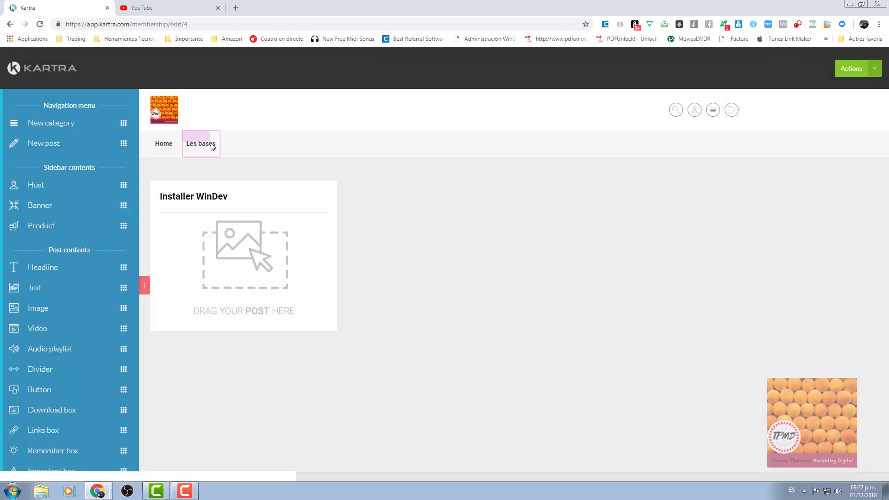
# Add a 'Formation avancé' category with first subcategory Connaissance du code.
pyautogui.moveTo(194, 150)
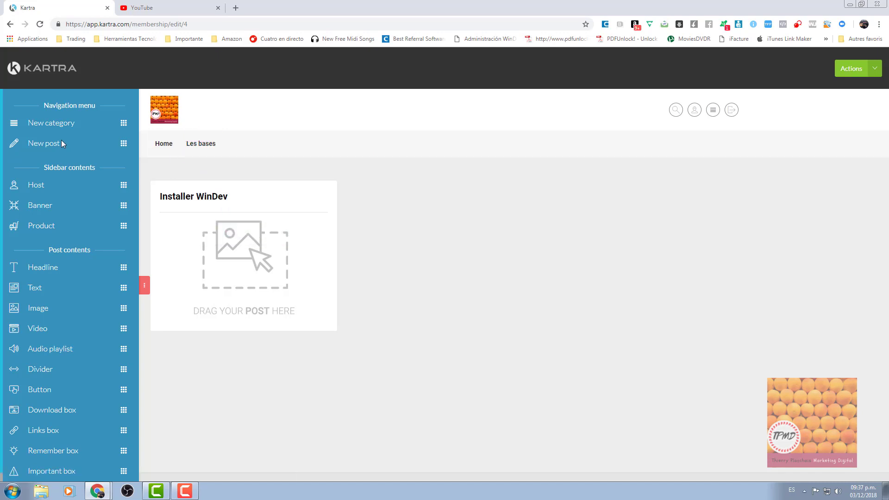
pyautogui.moveTo(123, 123); pyautogui.dragTo(263, 145)
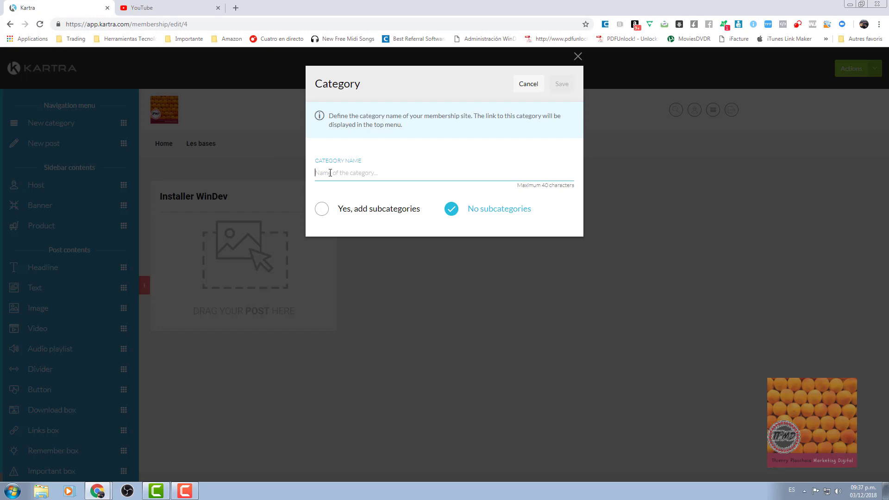
pyautogui.write('forma')
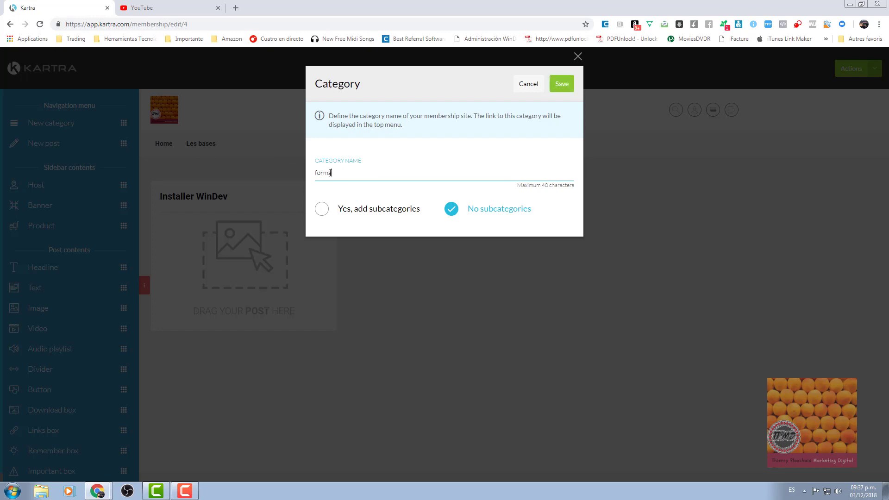
pyautogui.write('tion avancé')
pyautogui.moveTo(319, 173); pyautogui.dragTo(312, 177)
pyautogui.write('F')
pyautogui.click(341, 209)
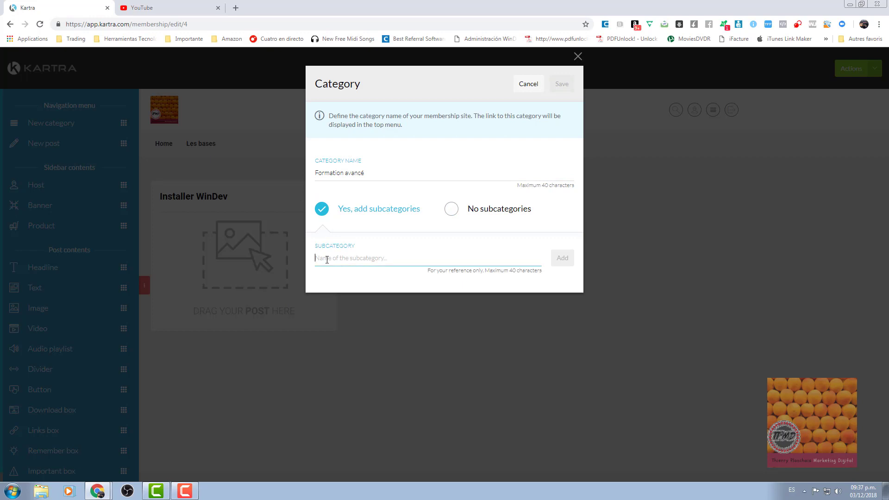
pyautogui.write('Connaiss')
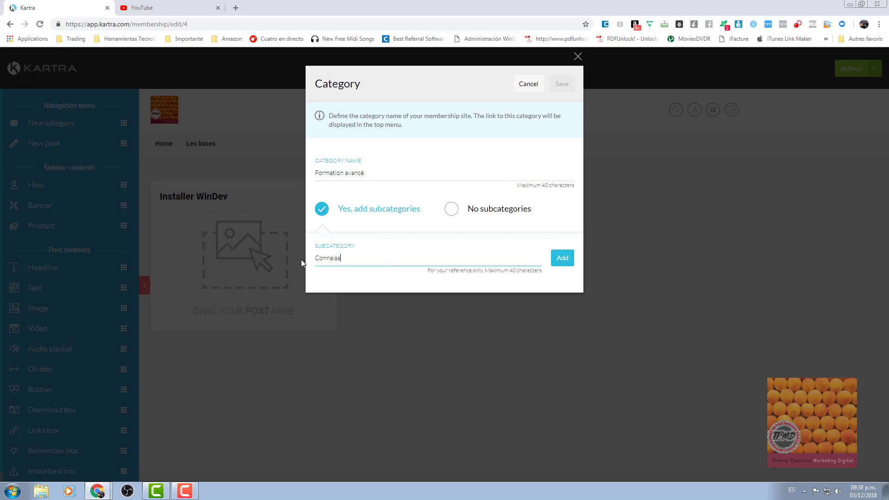
pyautogui.write('ance du code')
pyautogui.click(558, 259)
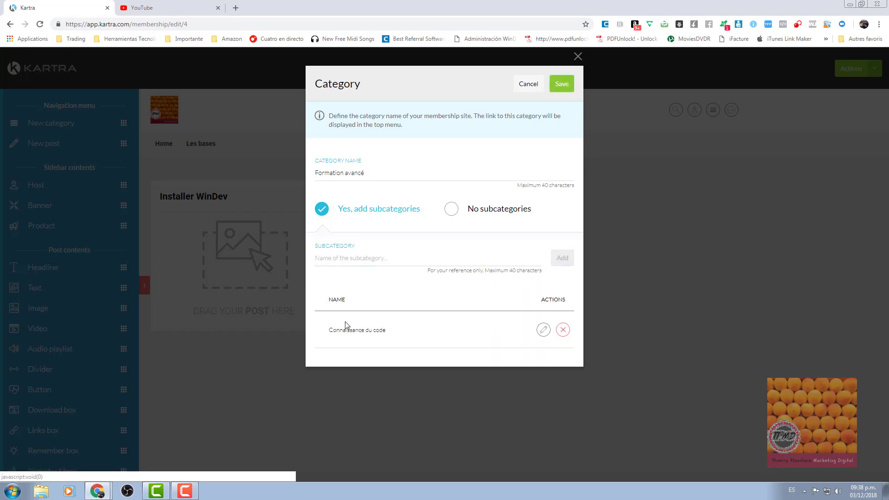
# Add subcategories Application RAD and Les rapports, correcting the typo in the latter.
pyautogui.click(329, 259)
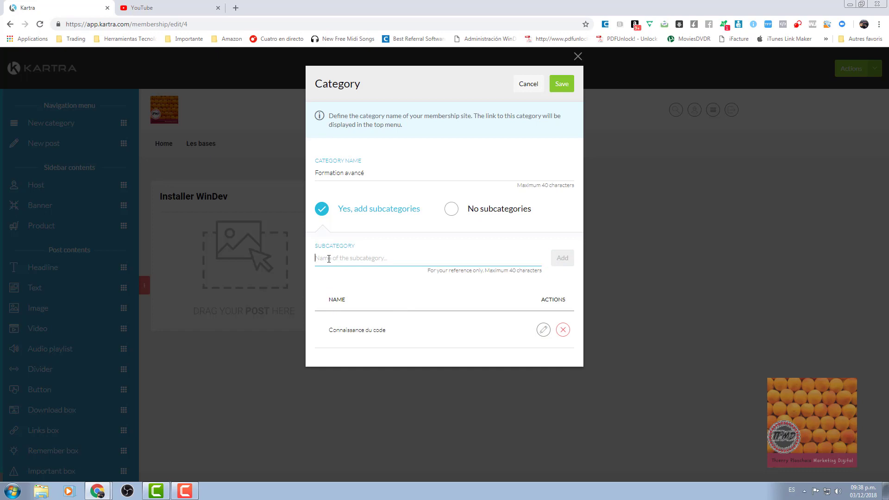
pyautogui.write('Appl')
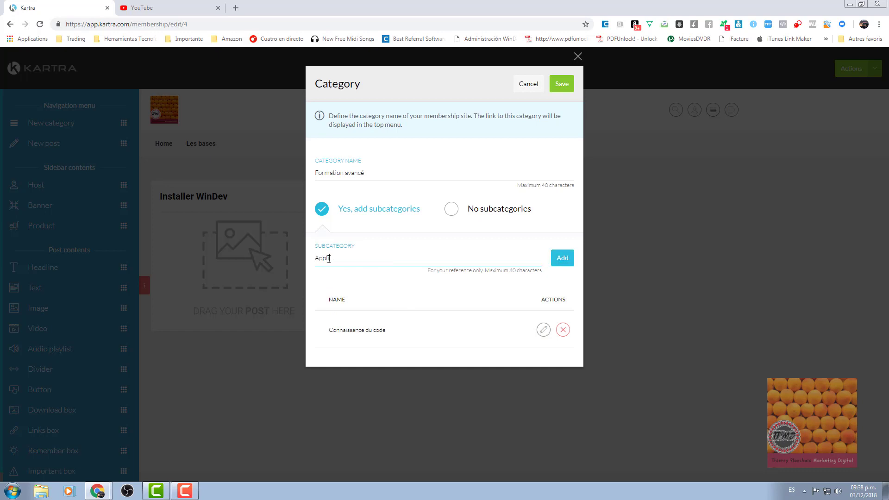
pyautogui.write('ication RAD')
pyautogui.click(562, 258)
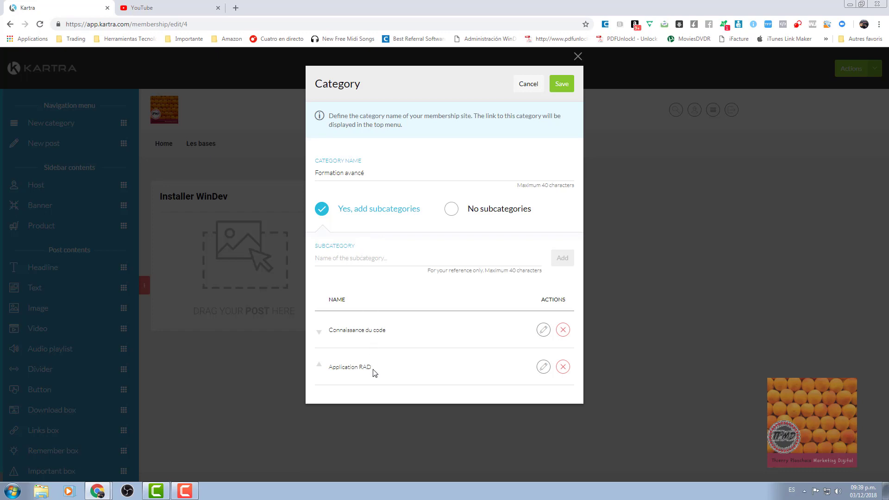
pyautogui.click(348, 258)
pyautogui.write('Les')
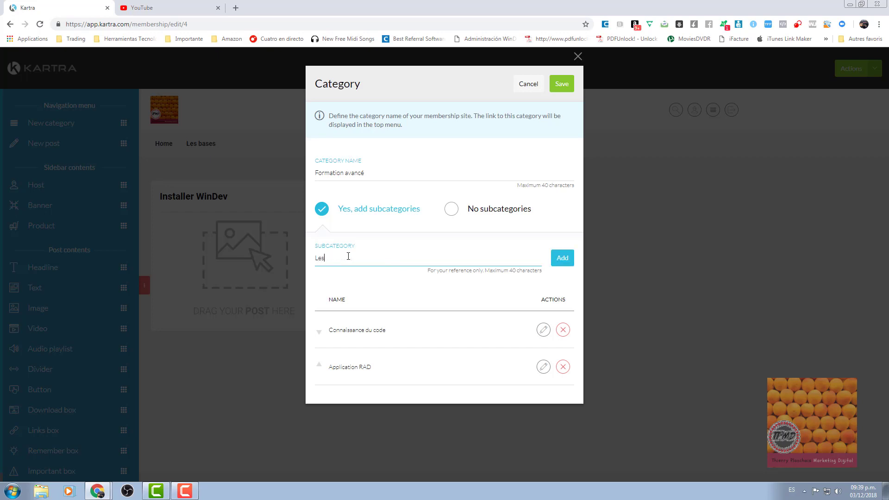
pyautogui.write(' rraports')
pyautogui.click(331, 258)
pyautogui.press('BackSpace')
pyautogui.write('p')
pyautogui.click(569, 259)
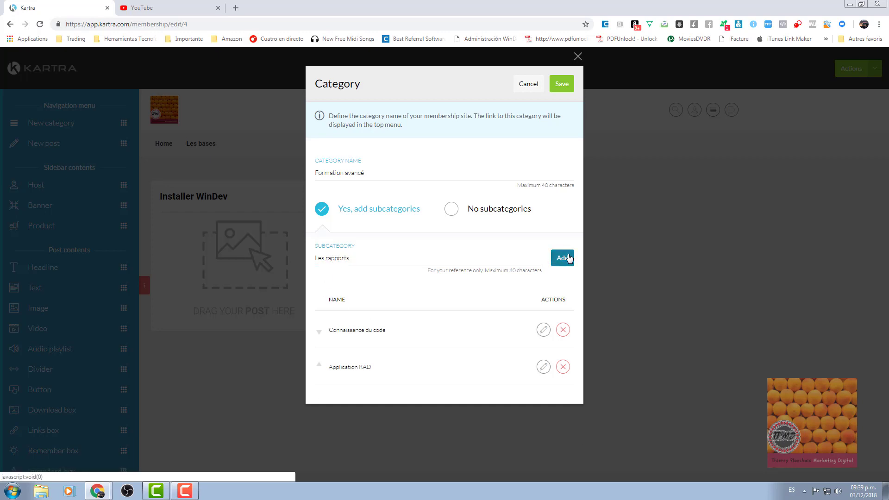
# Save the Formation avancé category, check the Les bases menu, and return to Home.
pyautogui.click(560, 90)
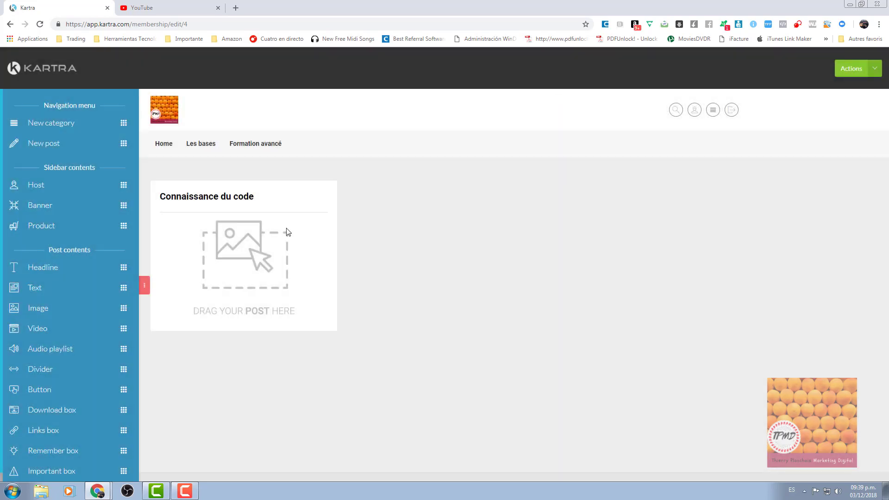
pyautogui.moveTo(189, 139)
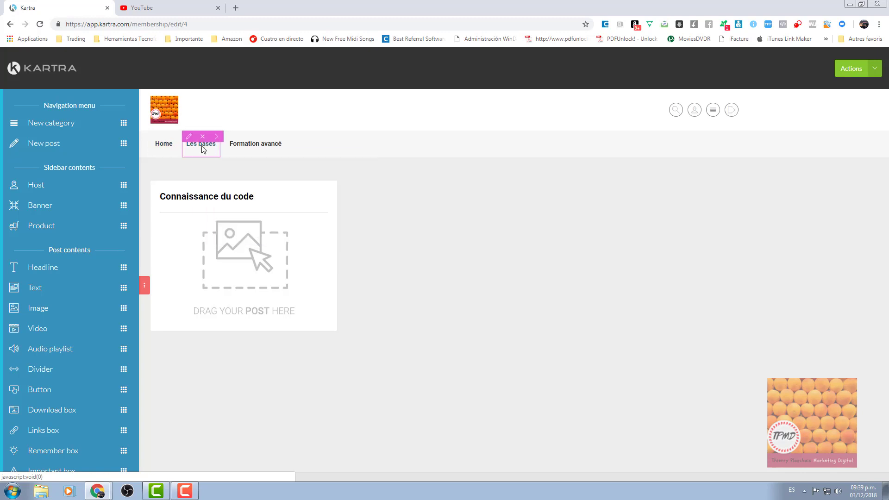
pyautogui.moveTo(252, 145)
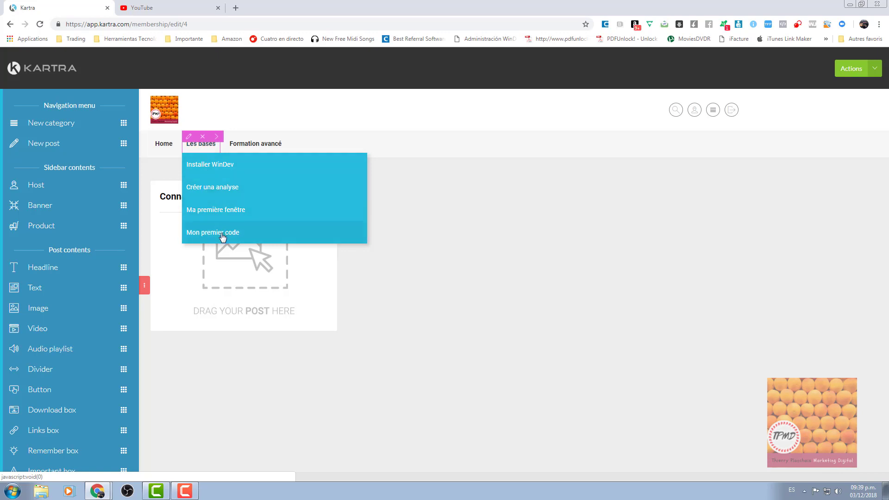
pyautogui.click(164, 145)
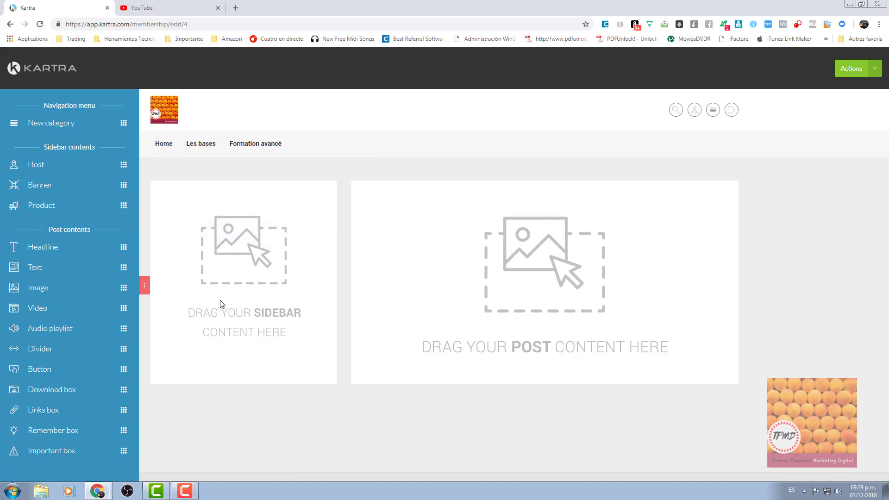
pyautogui.click(198, 168)
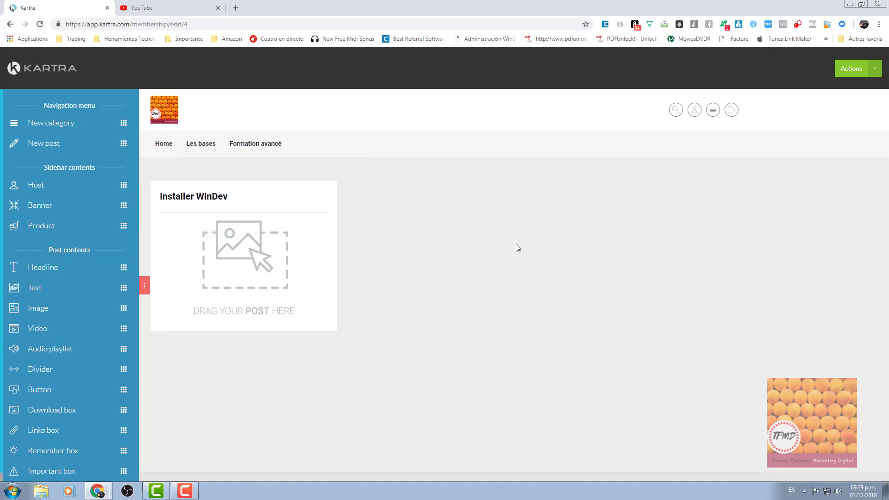
pyautogui.moveTo(197, 150)
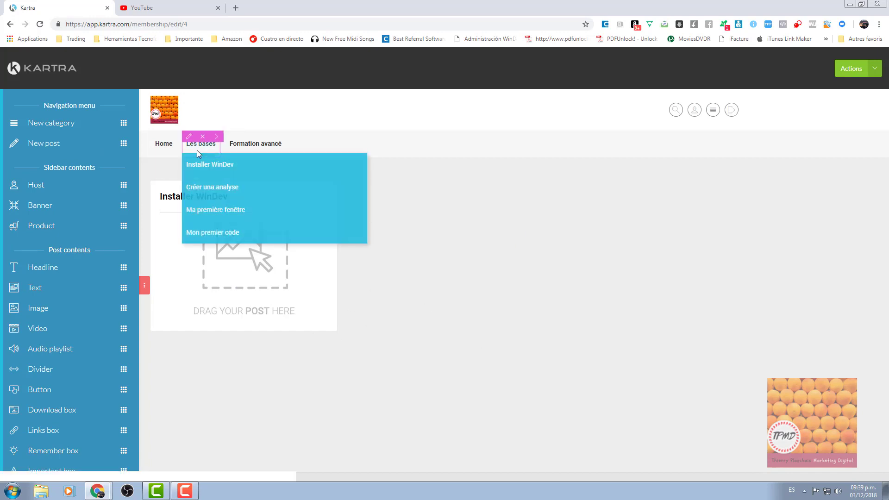
pyautogui.click(198, 187)
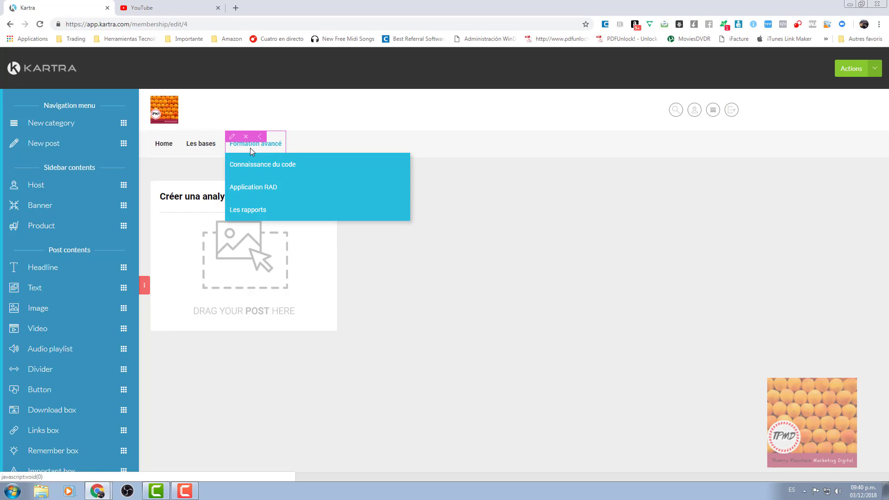
pyautogui.click(250, 172)
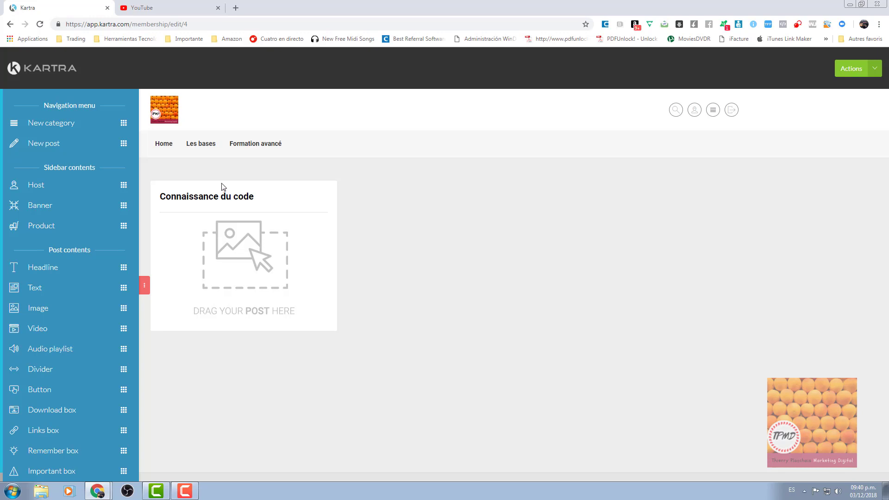
pyautogui.click(169, 149)
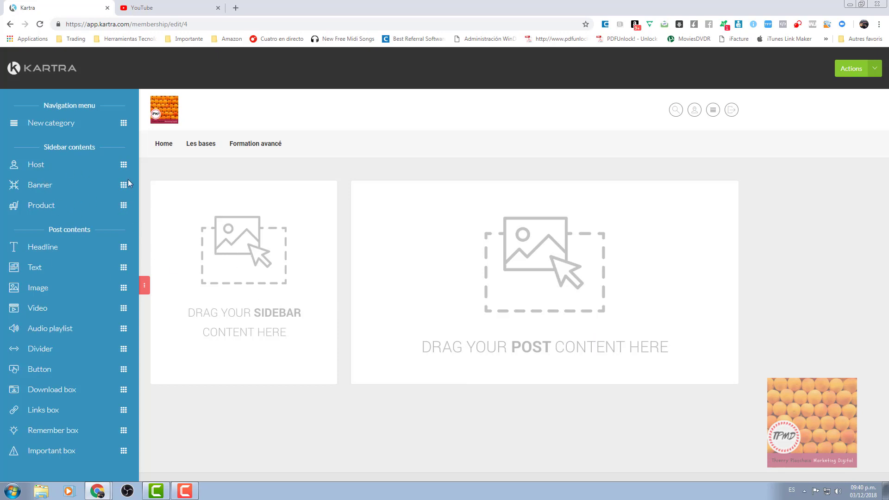
# Add a Host block to the Home sidebar with an email contact link to the host's address.
pyautogui.moveTo(123, 162); pyautogui.dragTo(287, 197)
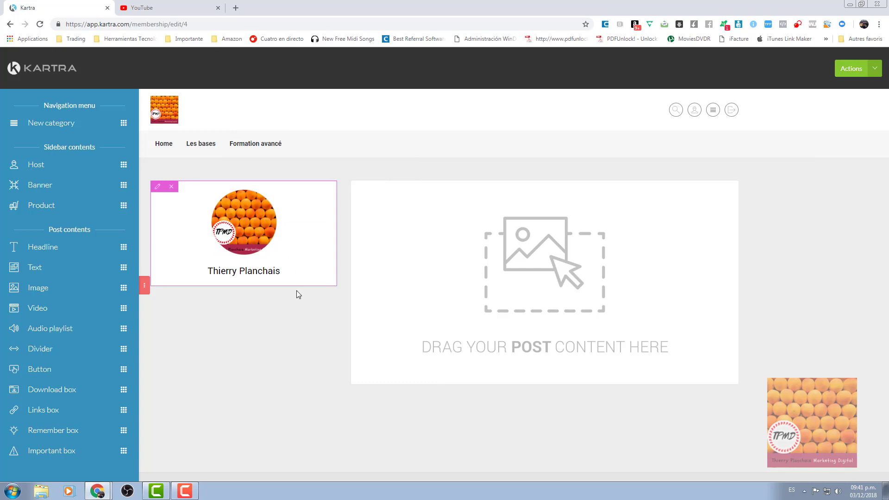
pyautogui.click(157, 190)
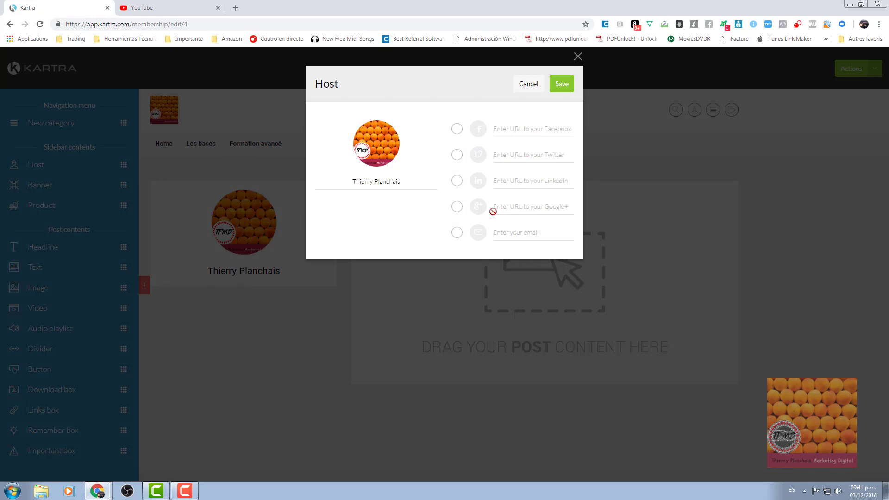
pyautogui.click(455, 233)
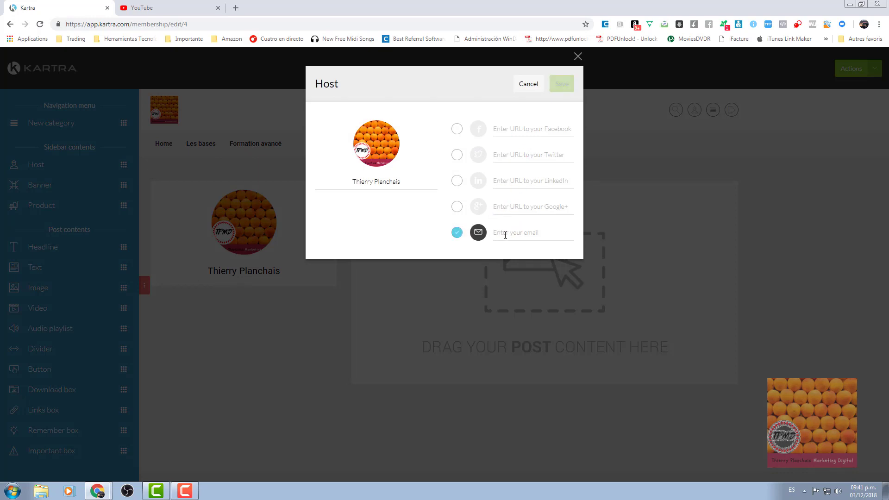
pyautogui.click(505, 234)
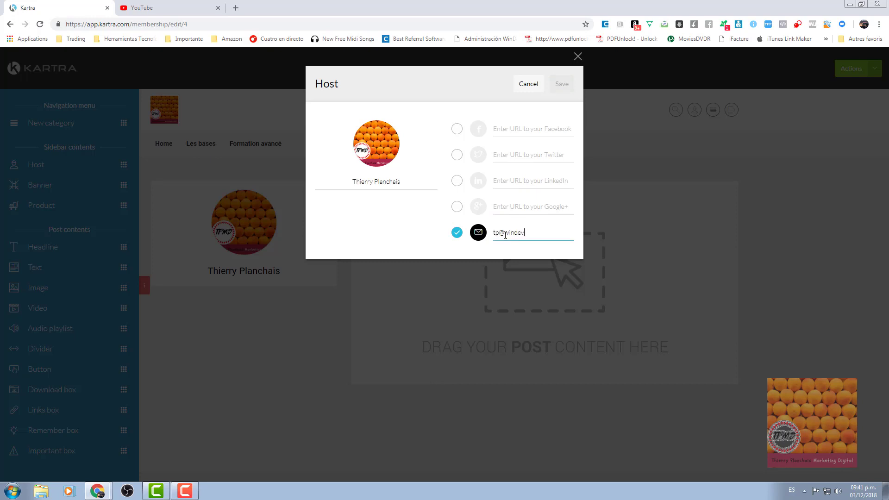
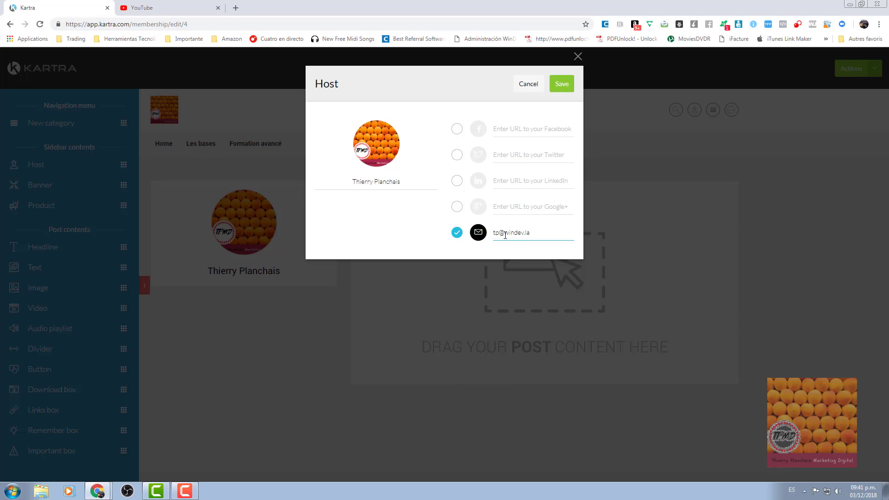
pyautogui.click(559, 83)
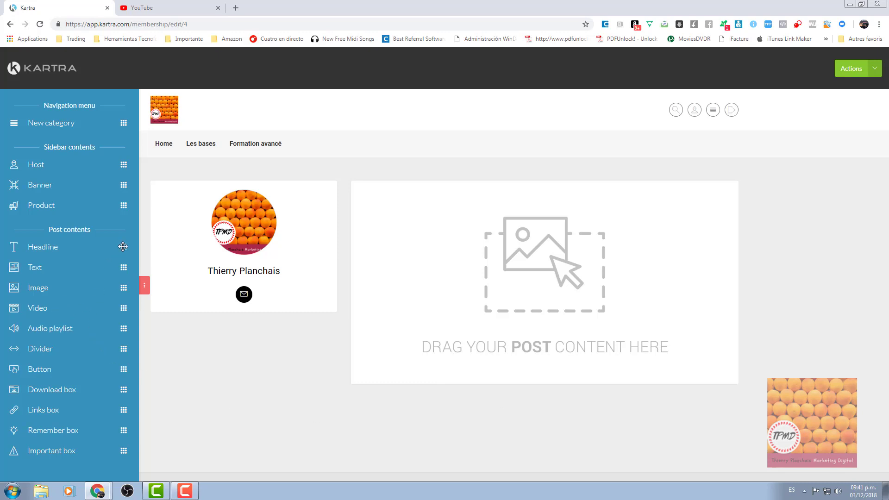
# Add a headline reading 'Bienvenue dans ma super formation WinDev' to the Home post area.
pyautogui.moveTo(123, 246); pyautogui.dragTo(584, 204)
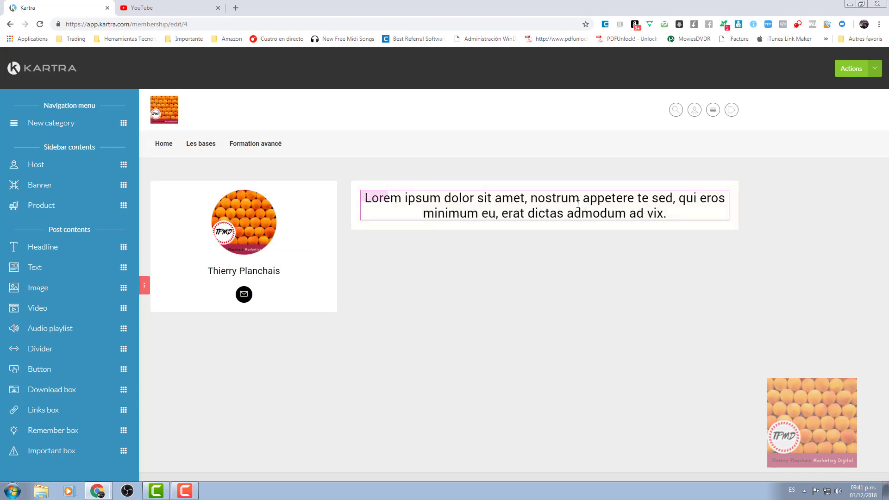
pyautogui.click(435, 203)
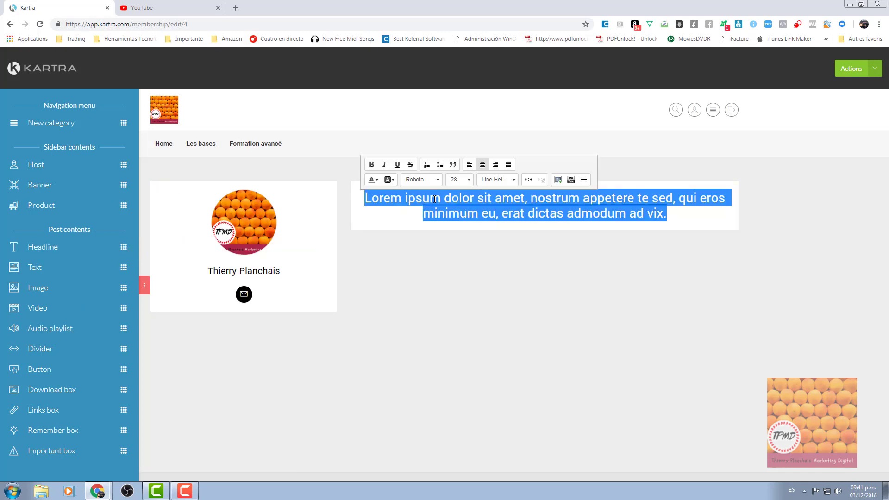
pyautogui.write('Bienvenue')
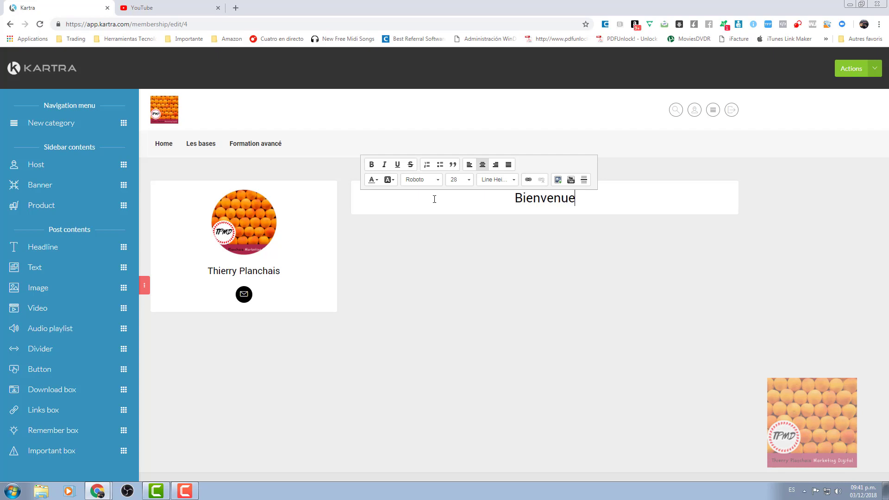
pyautogui.write(' dans ma s')
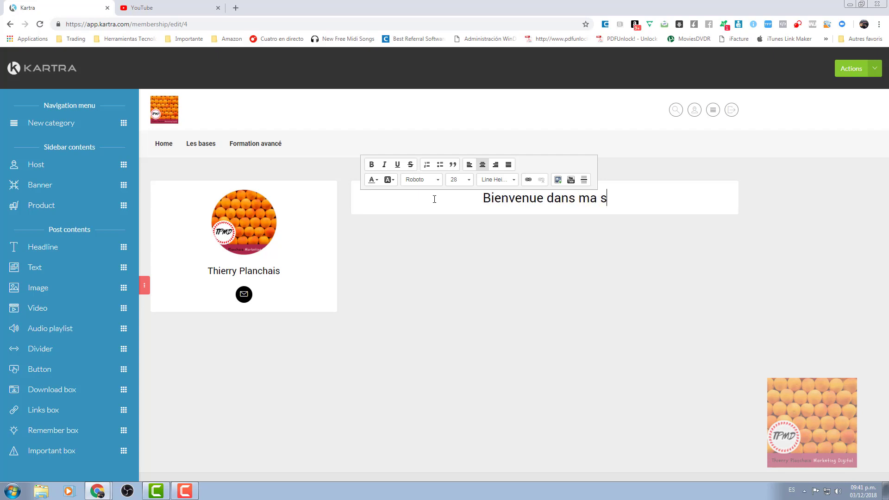
pyautogui.write('uper format')
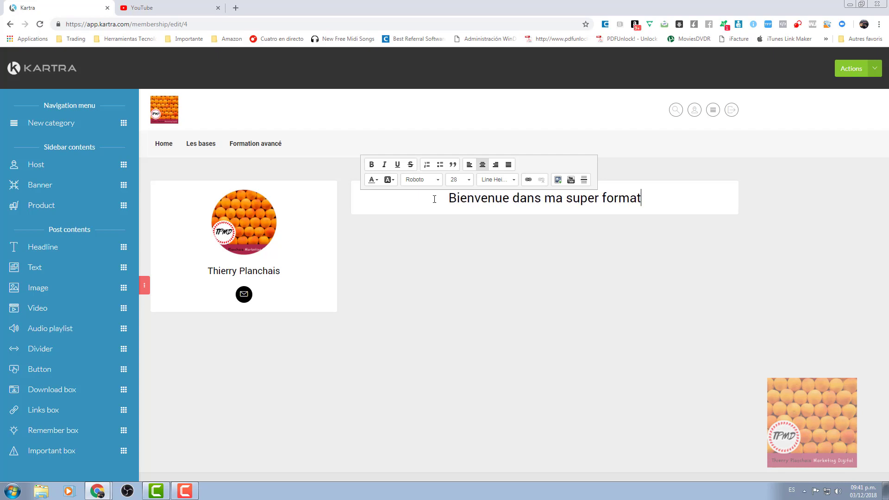
pyautogui.write('ion WinDev')
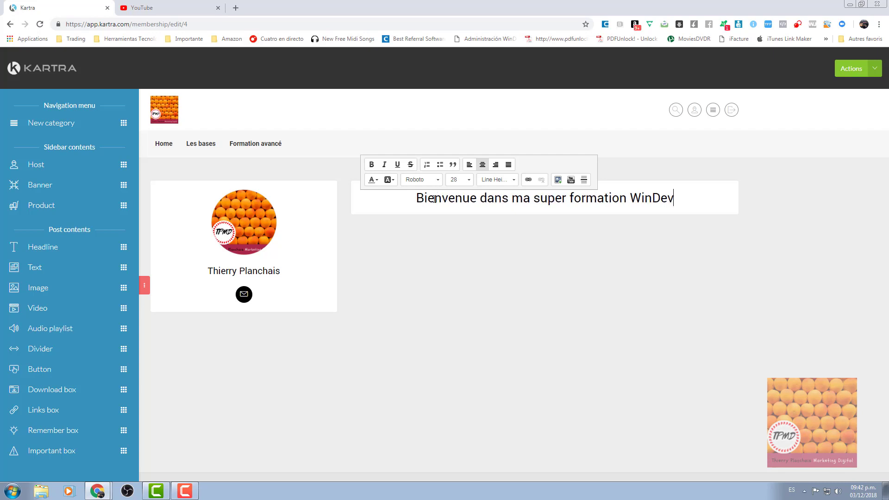
# Set the word 'Bienvenue' to font size 36.
pyautogui.moveTo(416, 199); pyautogui.dragTo(476, 198)
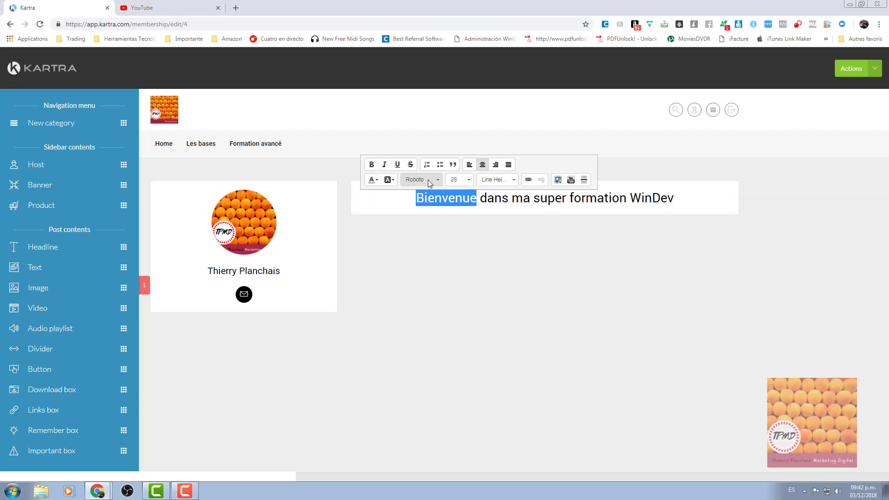
pyautogui.click(467, 182)
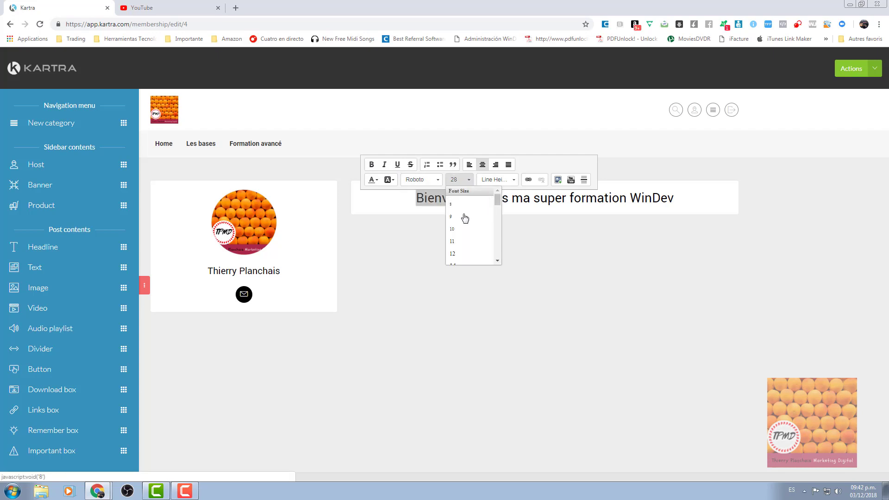
pyautogui.scroll(-2, 461, 256)
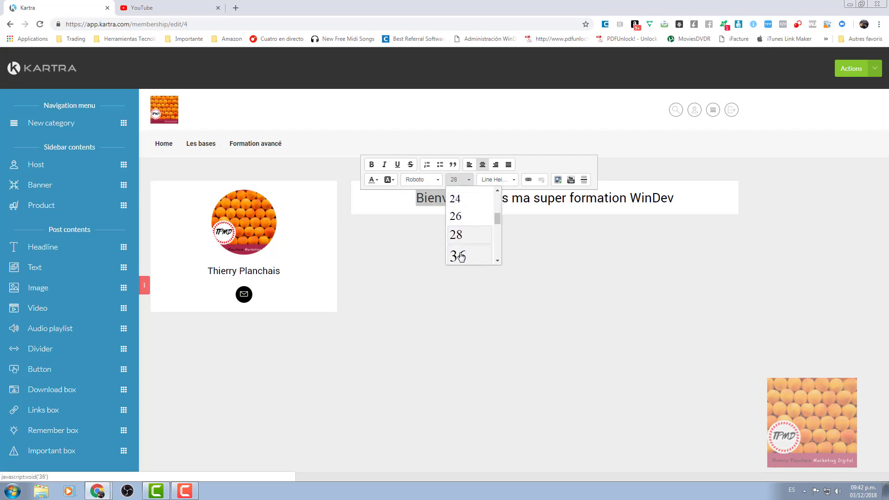
pyautogui.click(460, 256)
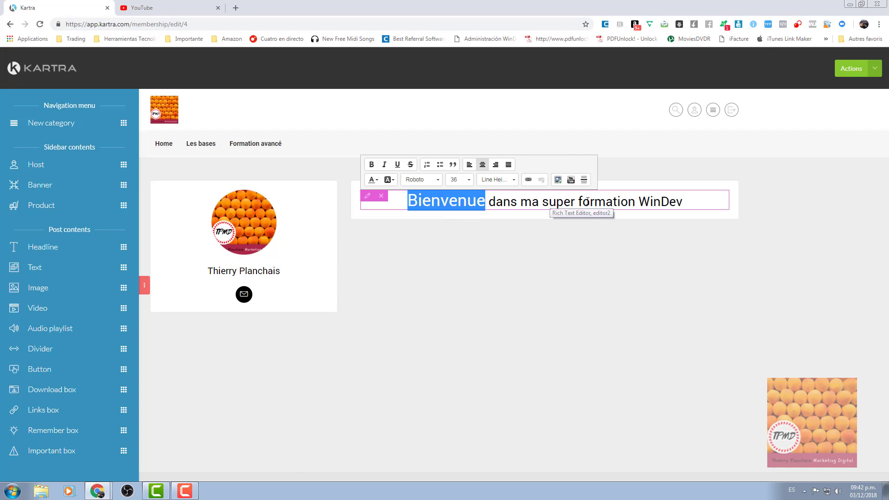
# Colour the word 'formation' red in the headline.
pyautogui.doubleClick(604, 204)
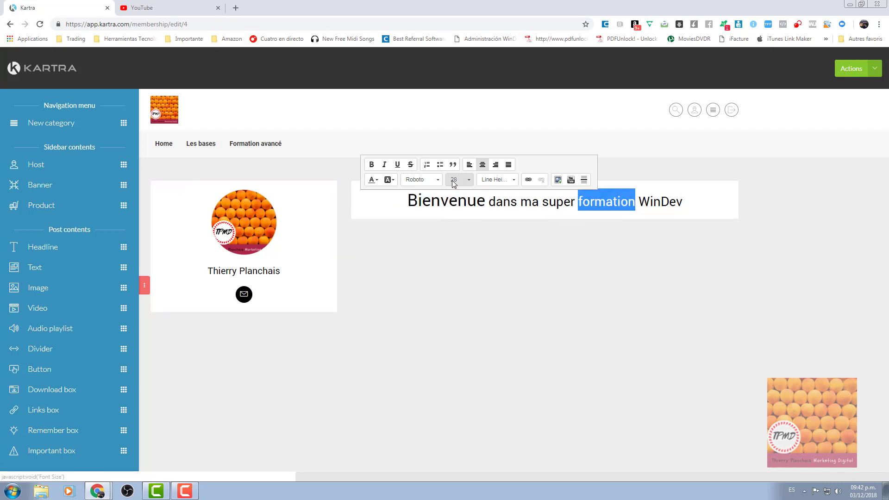
pyautogui.click(376, 181)
pyautogui.click(373, 222)
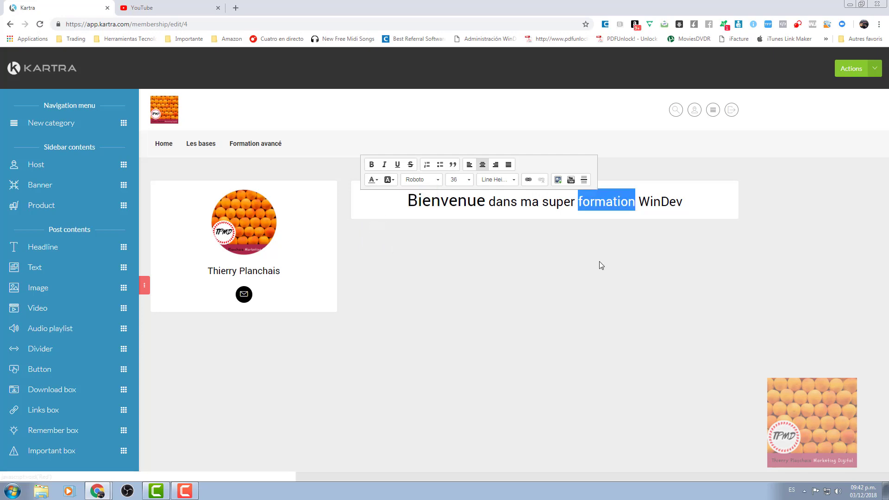
pyautogui.click(600, 261)
pyautogui.click(657, 204)
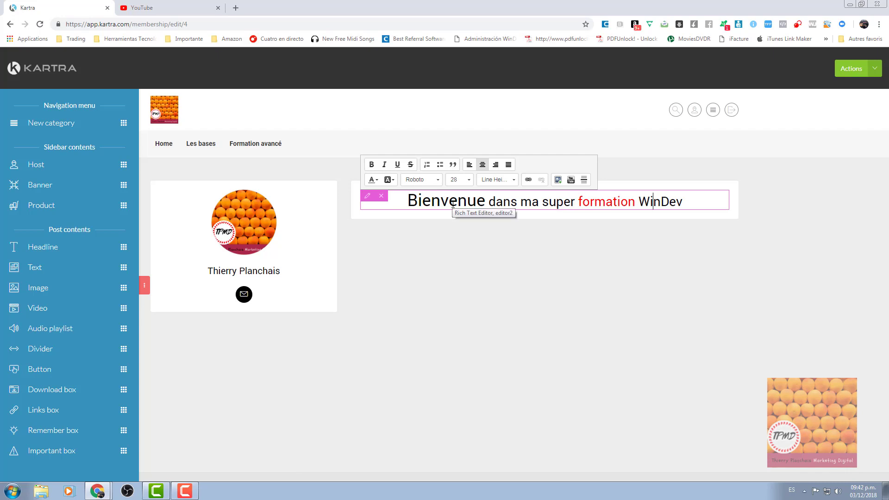
pyautogui.click(653, 201)
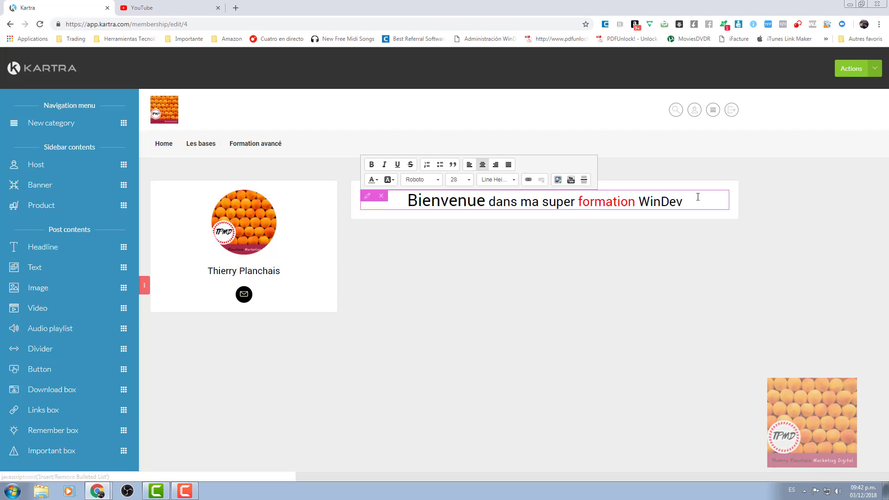
# Add left-aligned lines 'Cours pour tous les profils' and 'Cours sans connaissance informatique' below the heading.
pyautogui.click(687, 201)
pyautogui.press('Return')
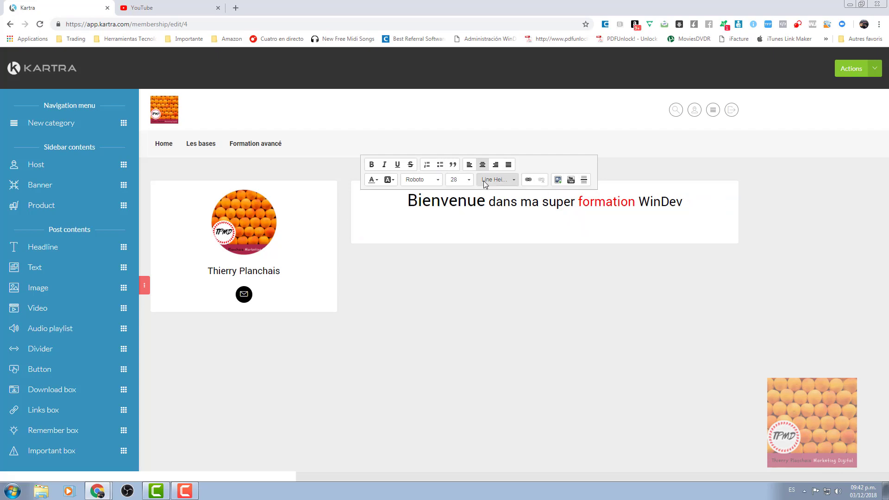
pyautogui.click(468, 166)
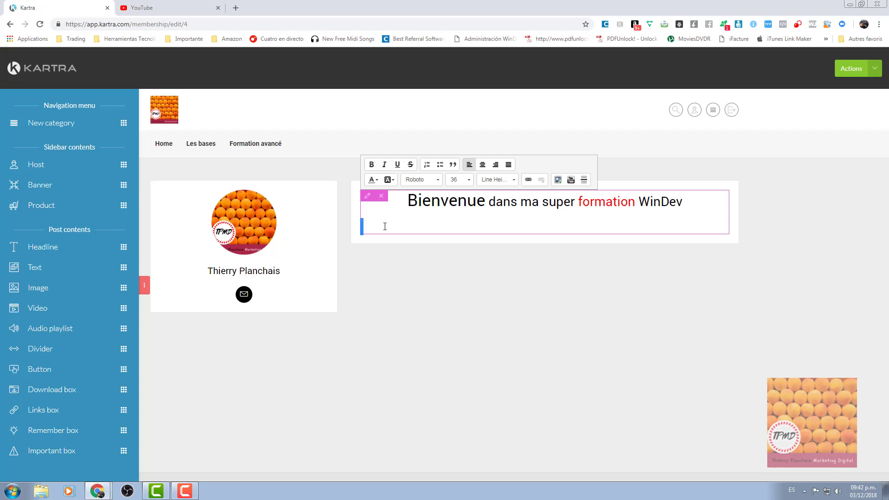
pyautogui.write('Cours pour tous les ')
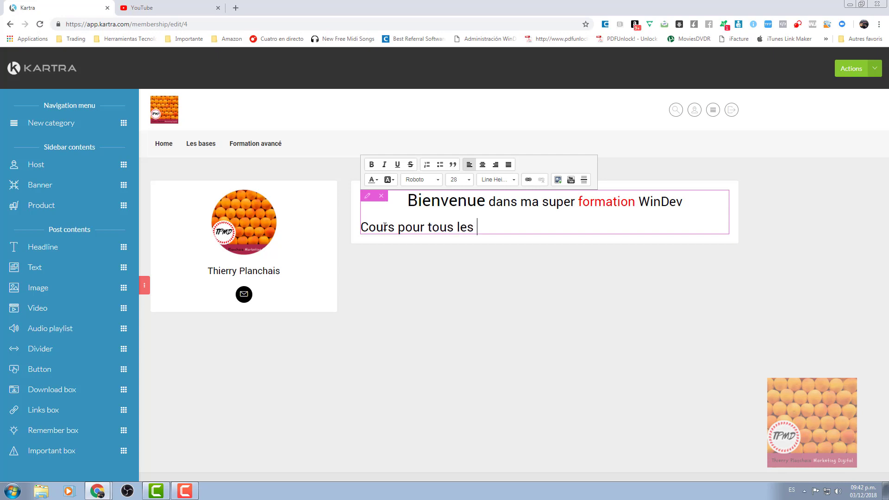
pyautogui.write('profils')
pyautogui.press('Return')
pyautogui.write('Co')
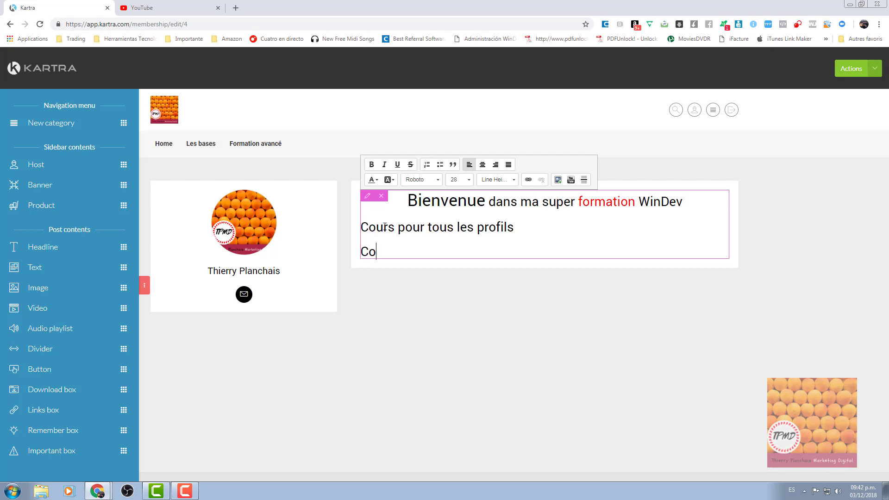
pyautogui.write('urs sana con')
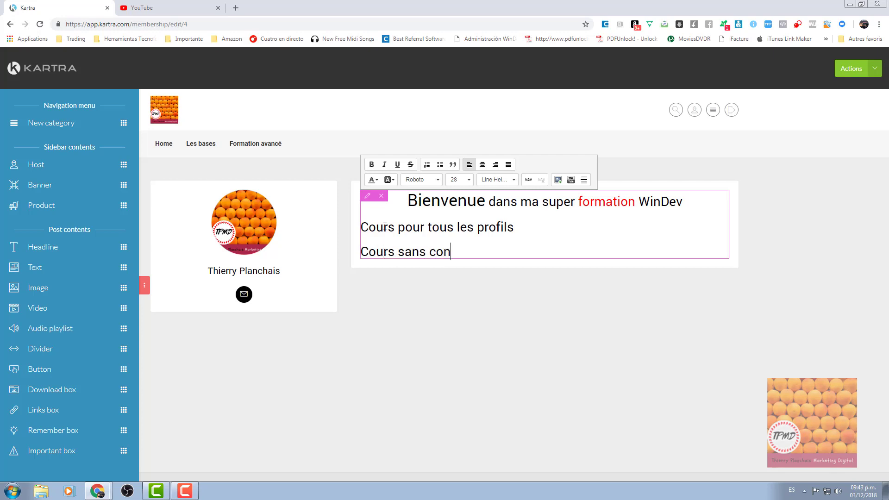
pyautogui.write('naissance info')
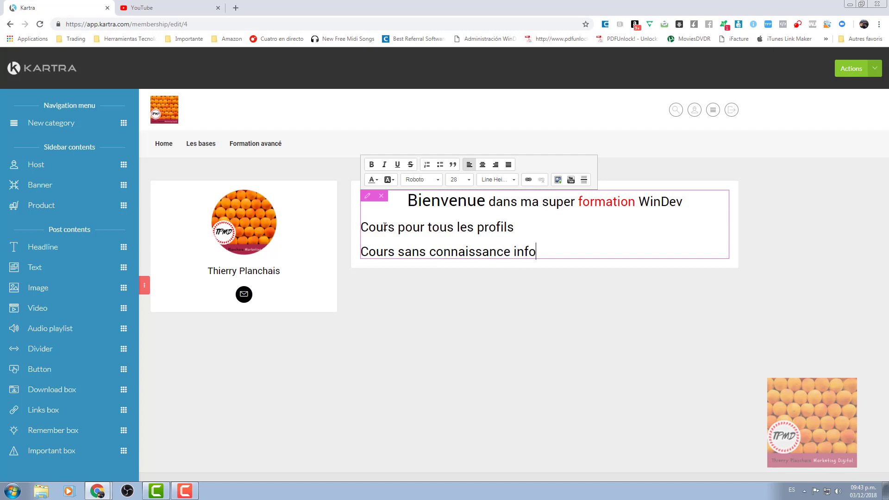
pyautogui.write('rmatique')
# Make the two lines a bulleted list and change their font size.
pyautogui.moveTo(589, 252); pyautogui.dragTo(369, 224)
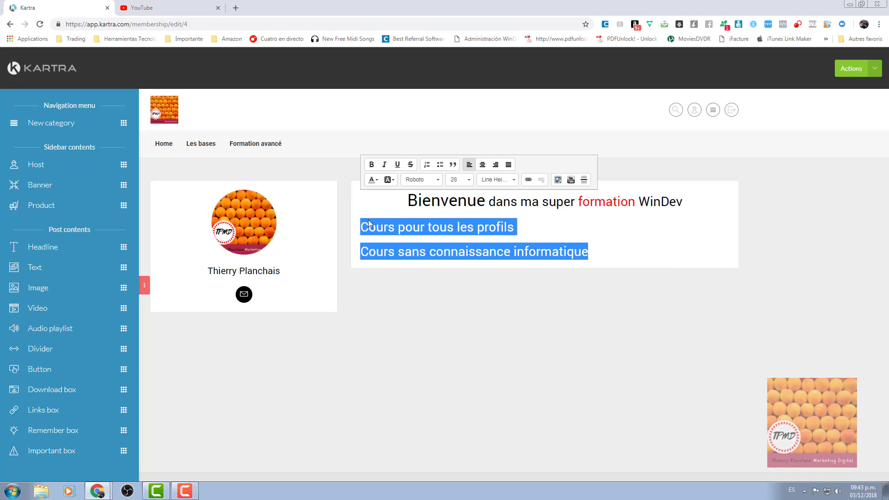
pyautogui.click(440, 165)
pyautogui.moveTo(490, 236); pyautogui.dragTo(356, 222)
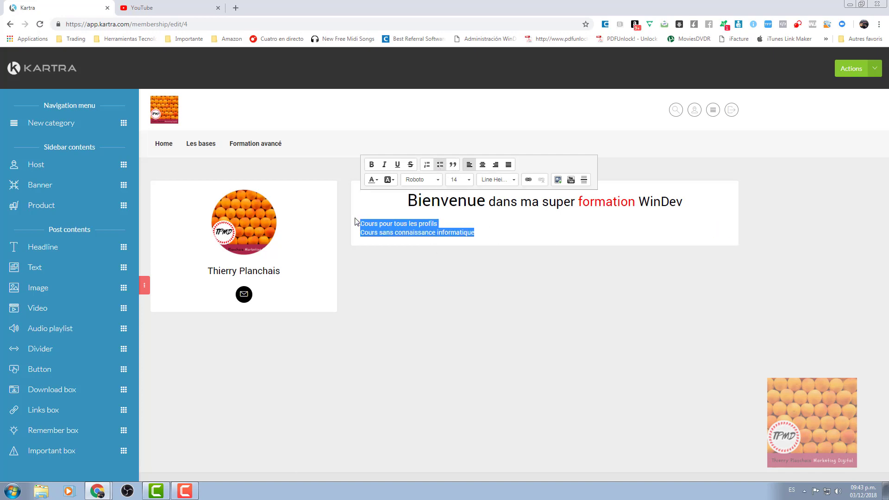
pyautogui.click(464, 180)
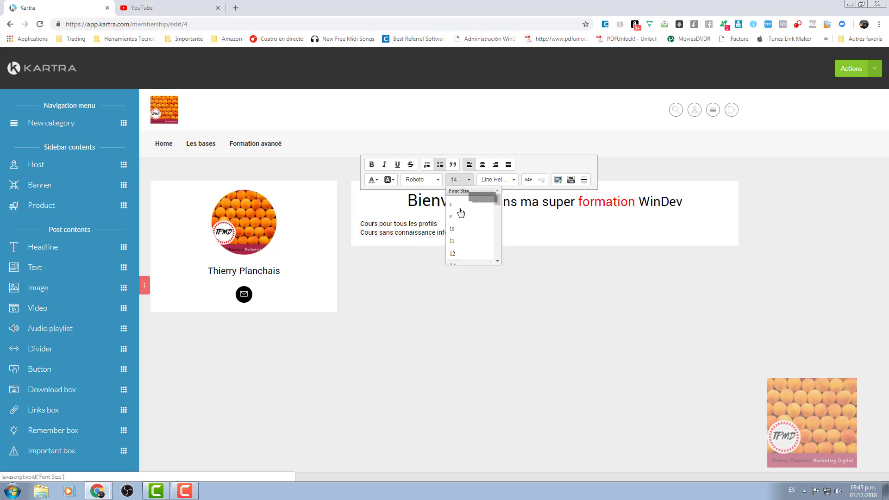
pyautogui.scroll(-2, 462, 250)
pyautogui.click(463, 250)
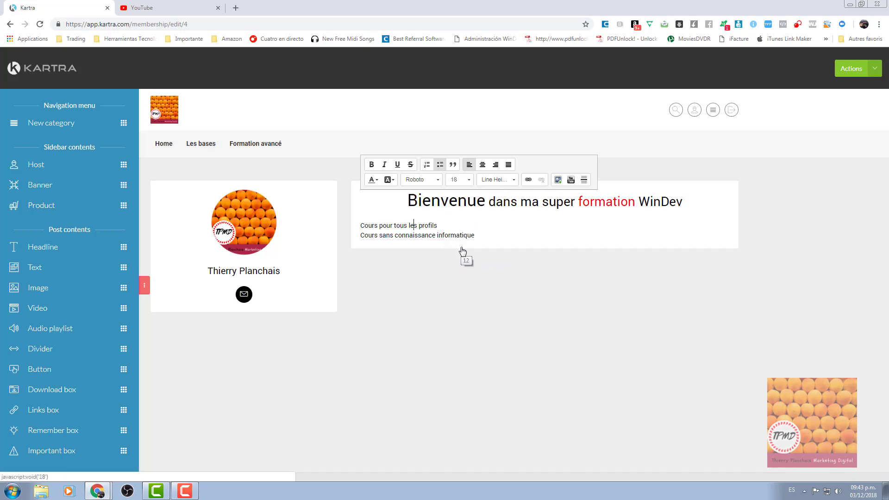
pyautogui.click(449, 280)
# Convert the two lines to a numbered list, keeping it left-aligned.
pyautogui.click(505, 234)
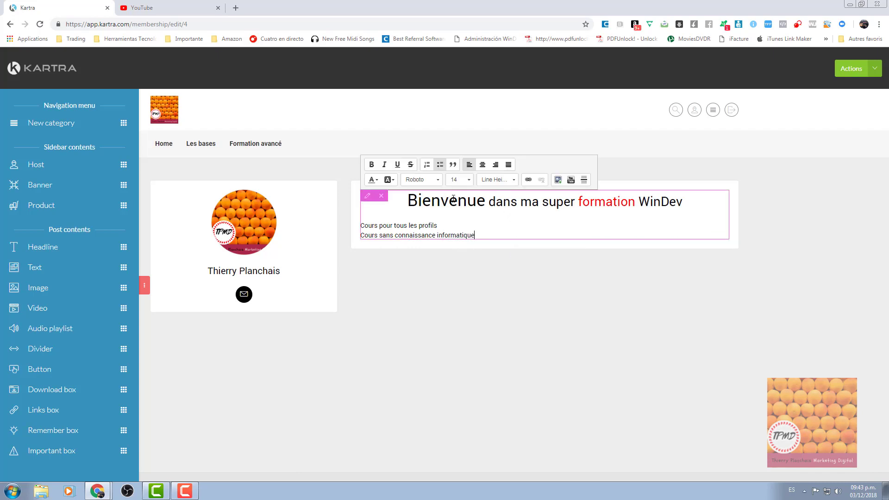
pyautogui.moveTo(477, 236); pyautogui.dragTo(394, 226)
pyautogui.moveTo(340, 224); pyautogui.dragTo(352, 223)
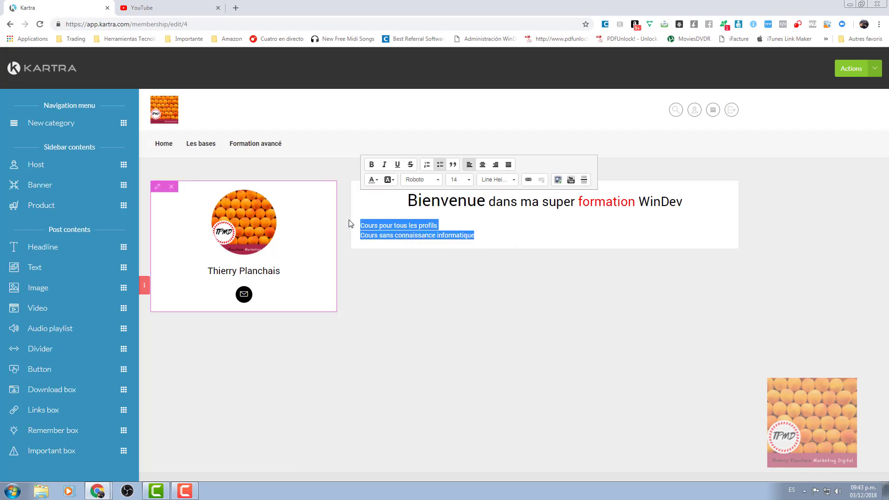
pyautogui.click(427, 165)
pyautogui.click(495, 235)
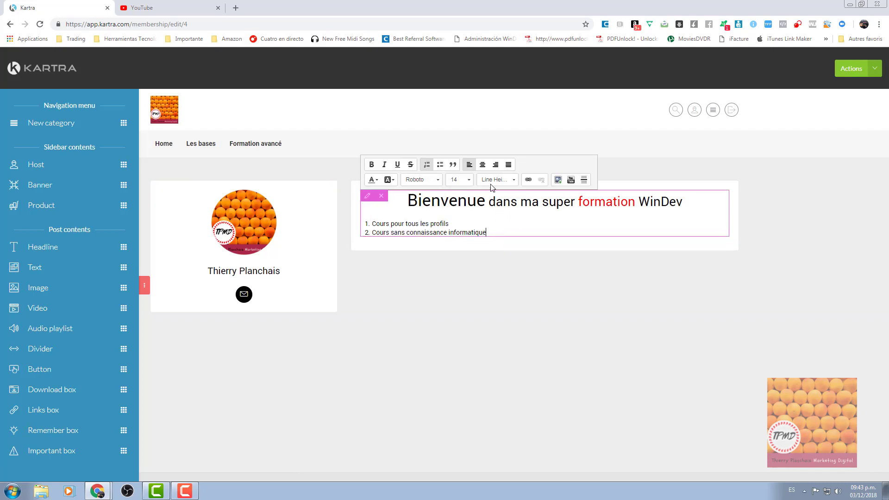
pyautogui.click(495, 165)
pyautogui.click(509, 166)
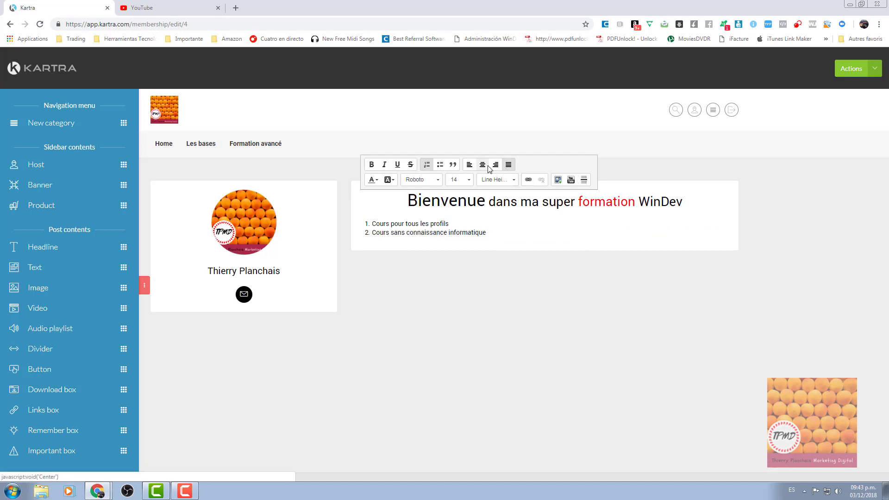
pyautogui.click(483, 165)
pyautogui.click(469, 165)
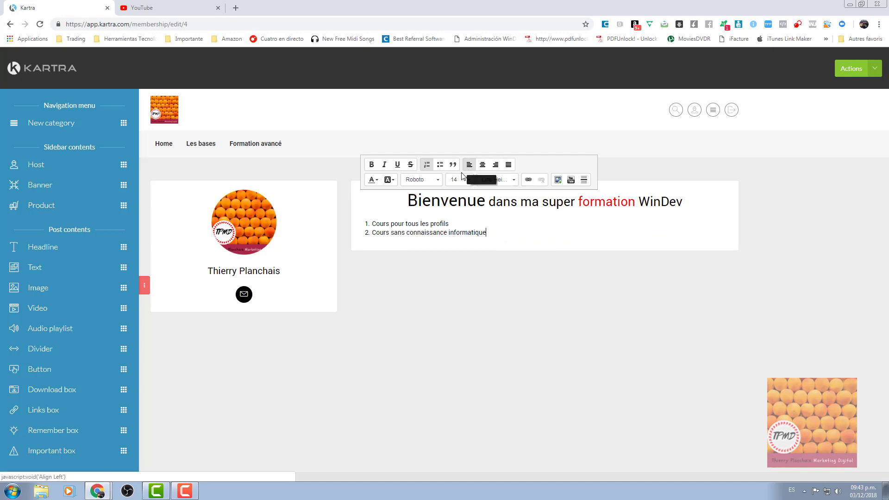
pyautogui.click(415, 274)
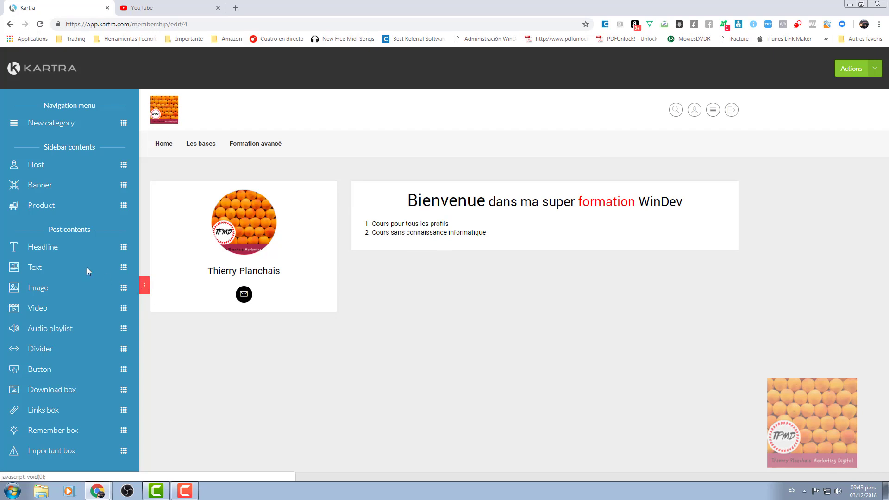
# Add a Lorem ipsum text block below the numbered list.
pyautogui.moveTo(124, 267); pyautogui.dragTo(574, 301)
pyautogui.click(521, 288)
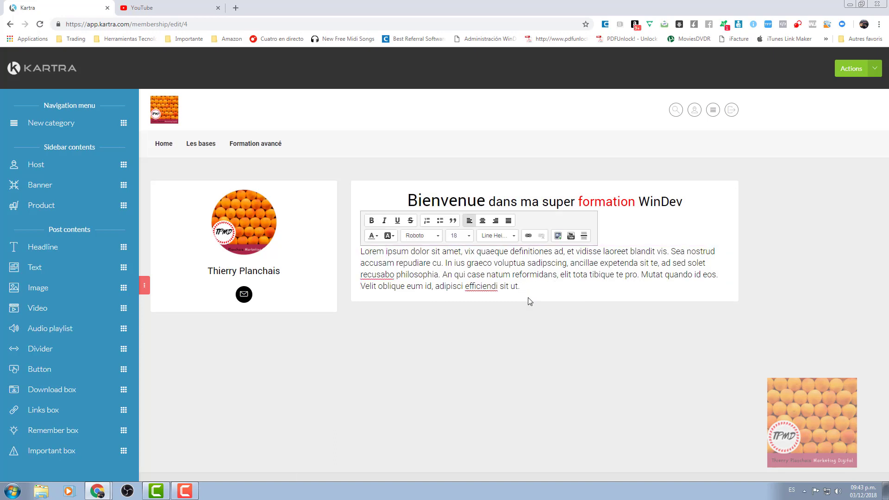
pyautogui.click(494, 326)
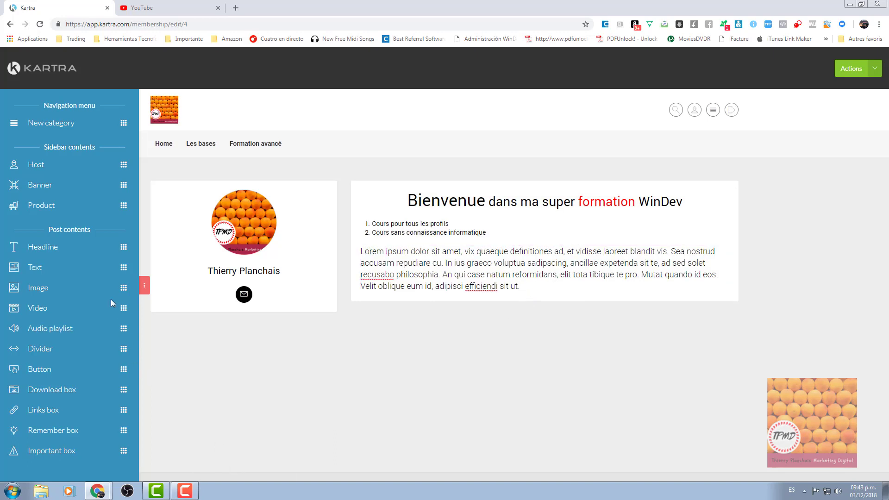
# Add an image element to the post using a jpg image from Descargas.
pyautogui.moveTo(123, 287); pyautogui.dragTo(551, 205)
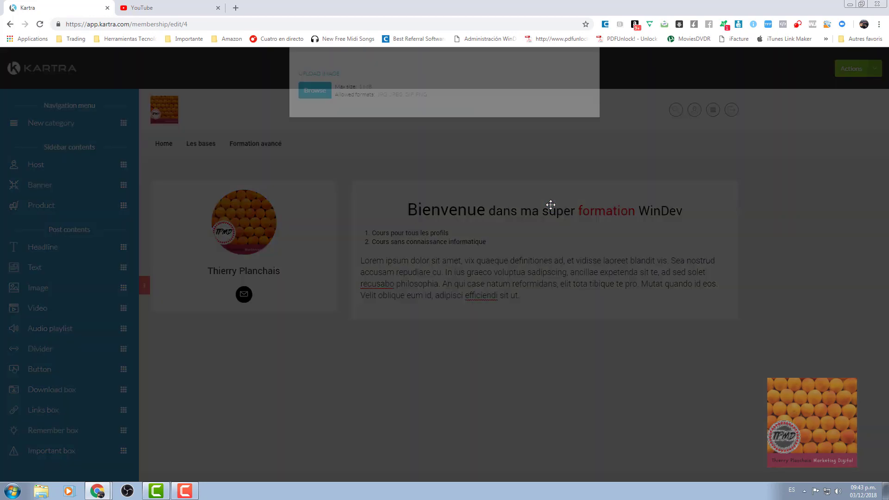
pyautogui.click(319, 150)
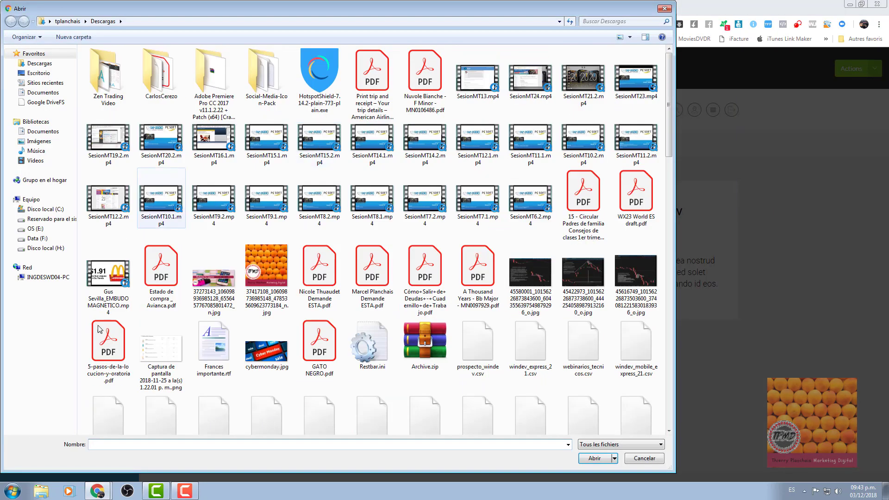
pyautogui.click(201, 289)
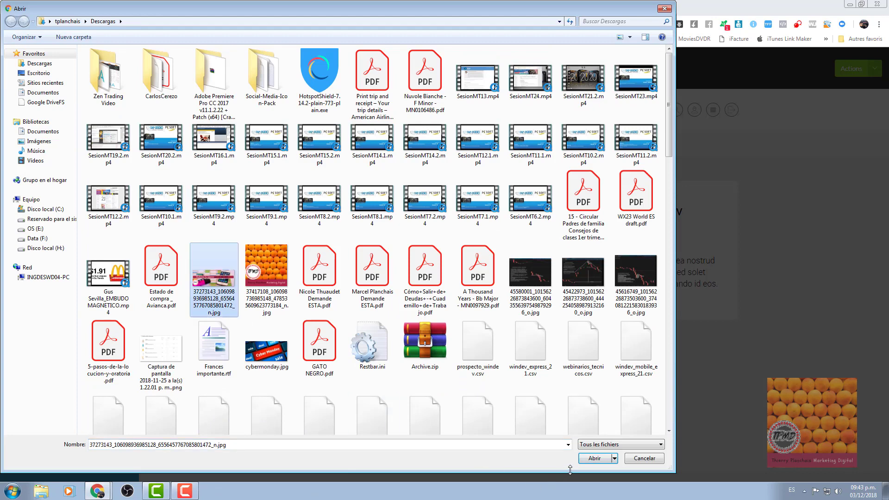
pyautogui.click(591, 463)
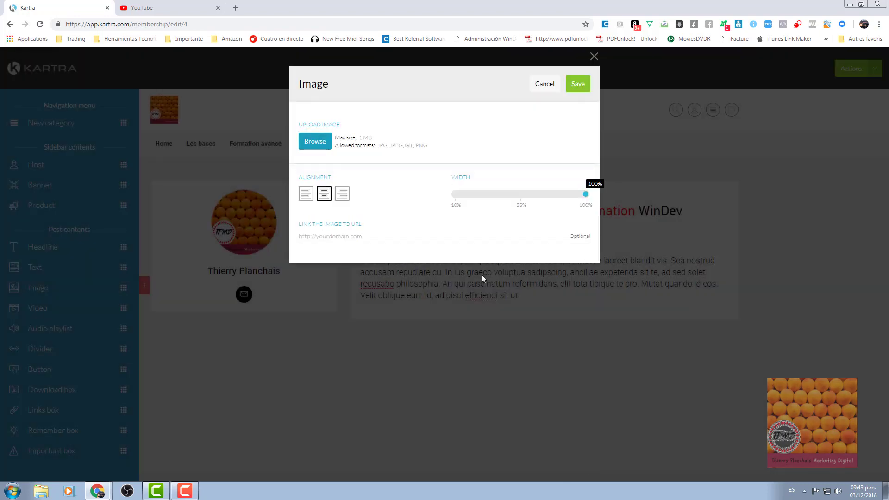
pyautogui.click(579, 84)
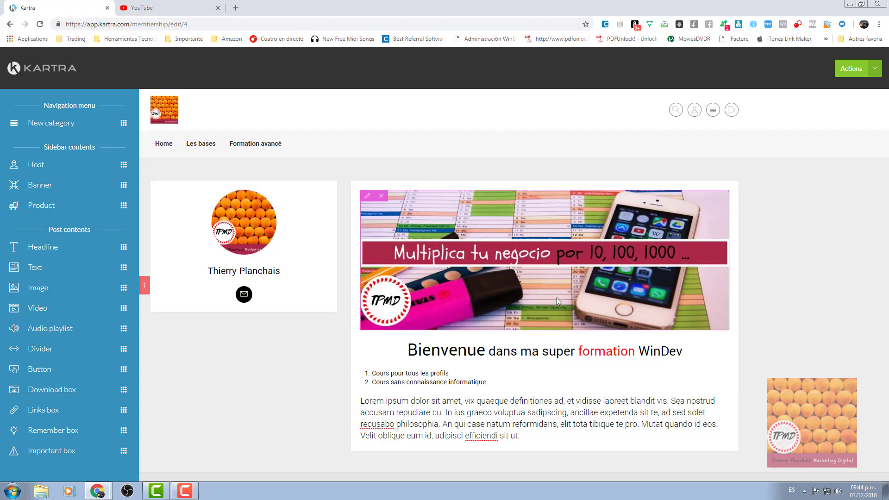
# Replace the banner with packages-windev-webdev-windev-mobile.png from the desktop.
pyautogui.click(368, 197)
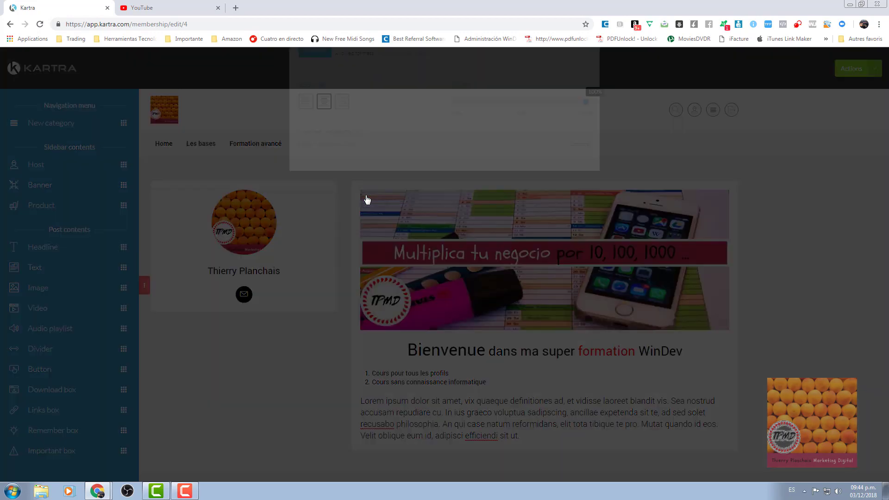
pyautogui.click(314, 145)
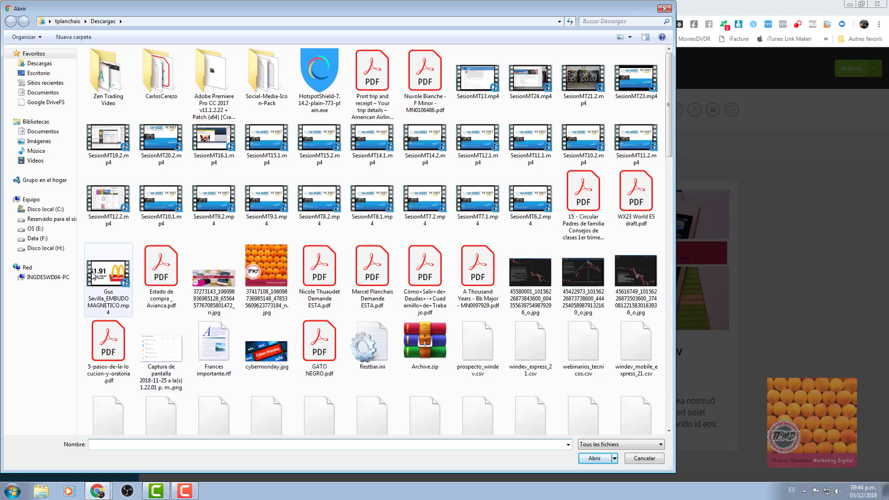
pyautogui.click(39, 73)
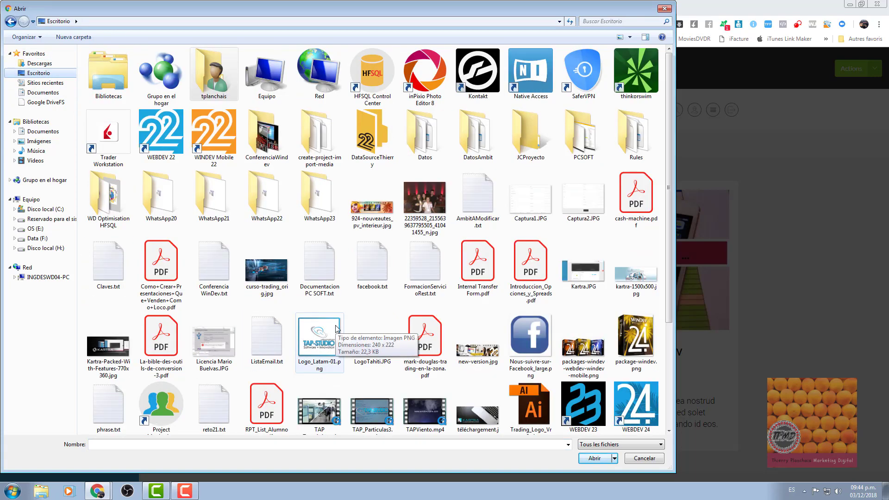
pyautogui.click(571, 359)
pyautogui.click(592, 459)
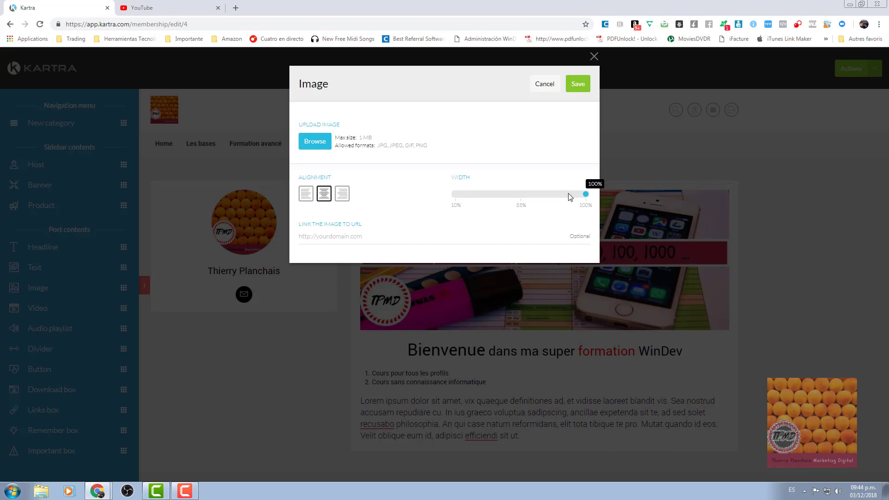
pyautogui.click(576, 82)
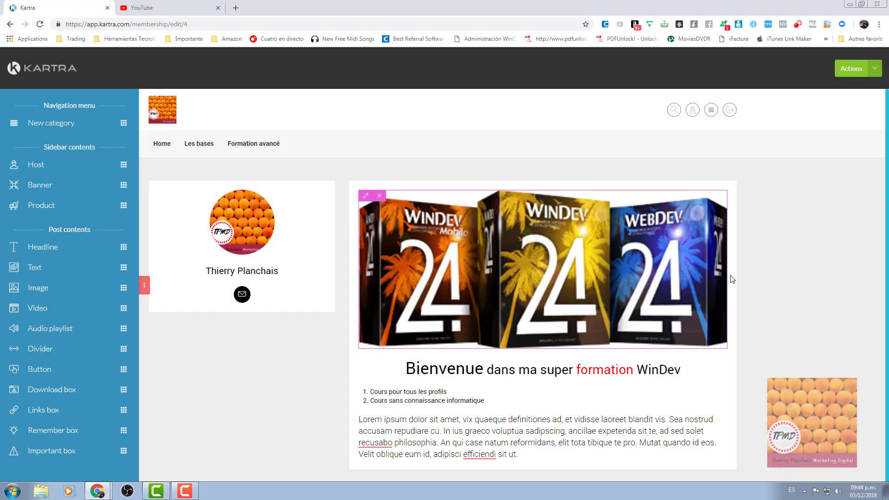
pyautogui.scroll(-1, 747, 296)
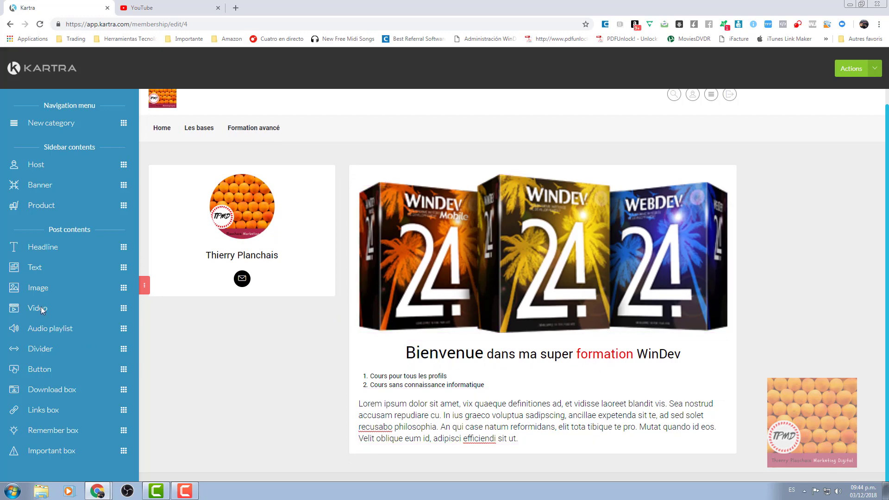
# Add a Video block to the post with YouTube as the source, then go to the YouTube tab.
pyautogui.moveTo(42, 309); pyautogui.dragTo(433, 434)
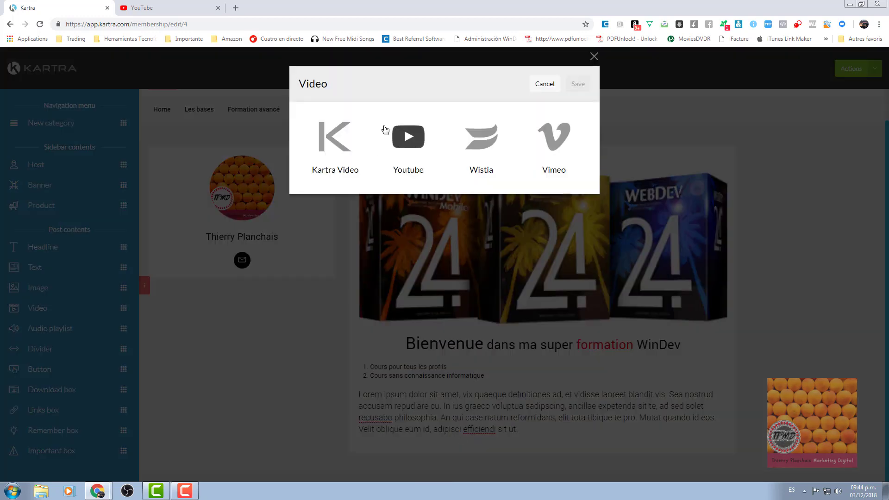
pyautogui.click(330, 144)
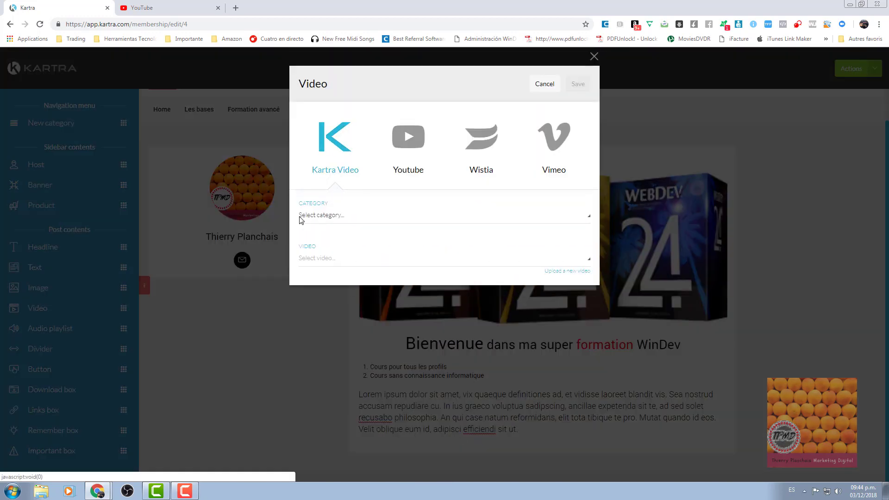
pyautogui.click(347, 222)
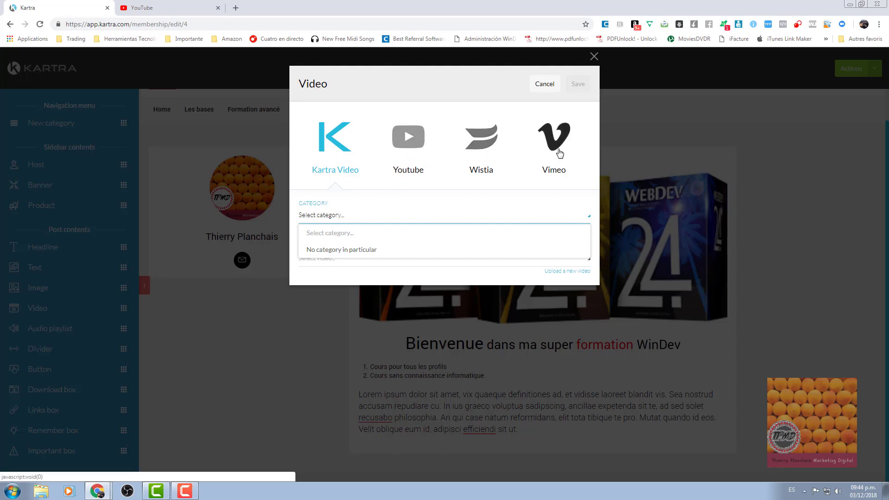
pyautogui.click(410, 173)
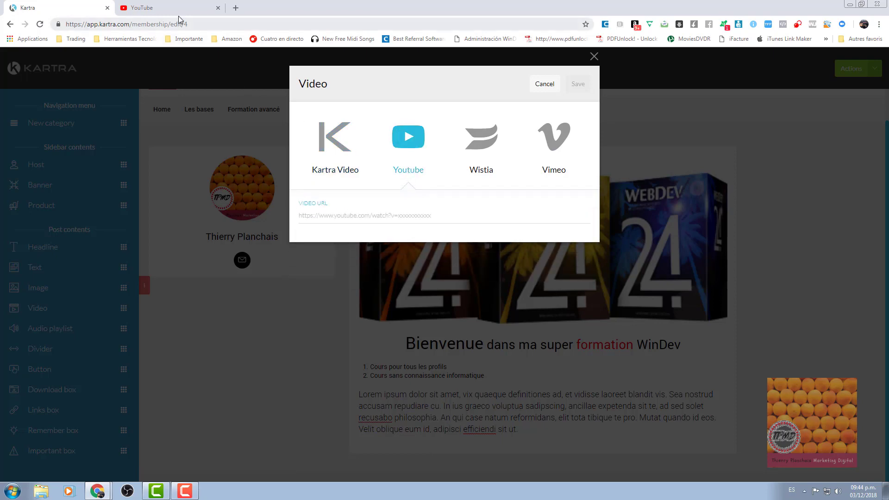
pyautogui.click(178, 14)
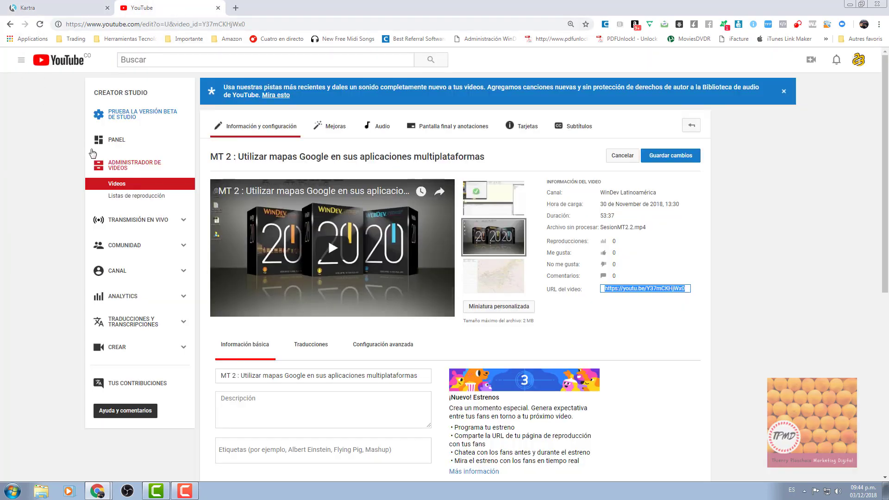
# Copy the URL of the 'WinDev con Porsche' video from page 7 of YouTube Studio videos.
pyautogui.click(122, 186)
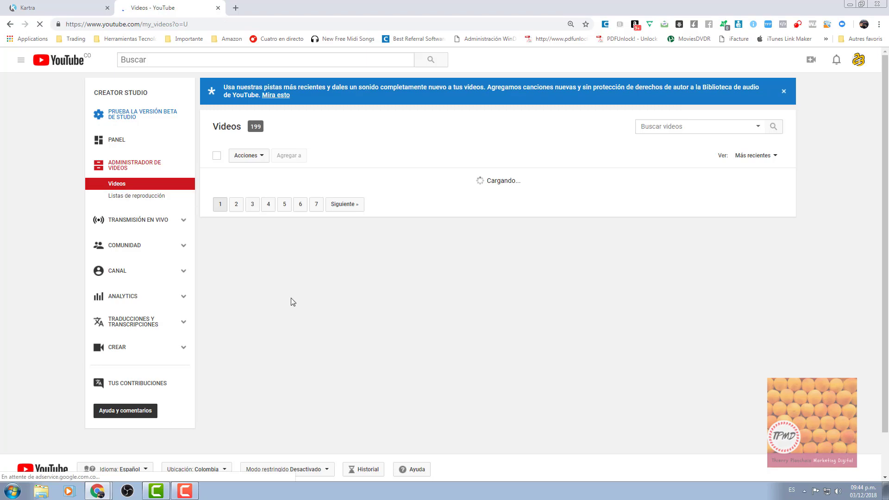
pyautogui.scroll(-20, 354, 332)
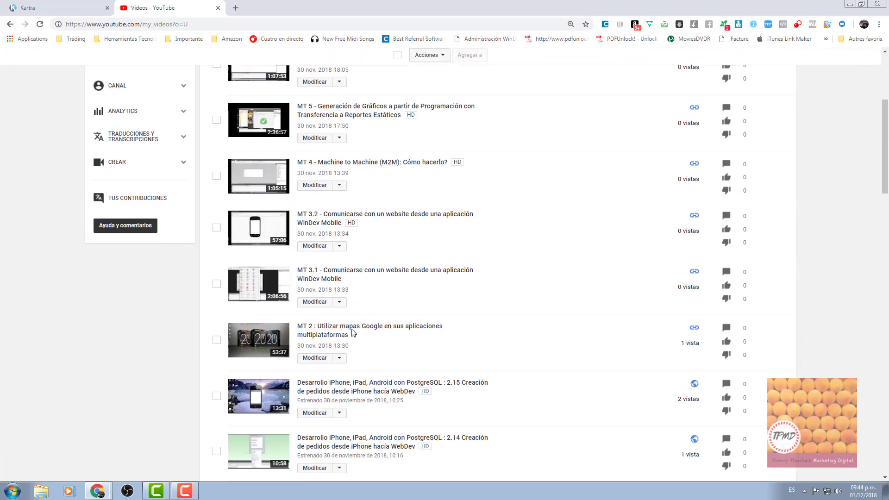
pyautogui.scroll(-15, 352, 330)
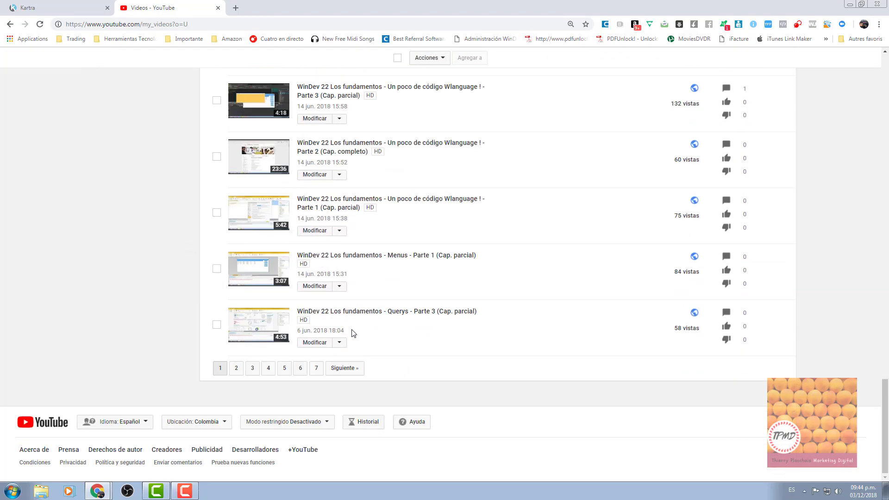
pyautogui.click(316, 370)
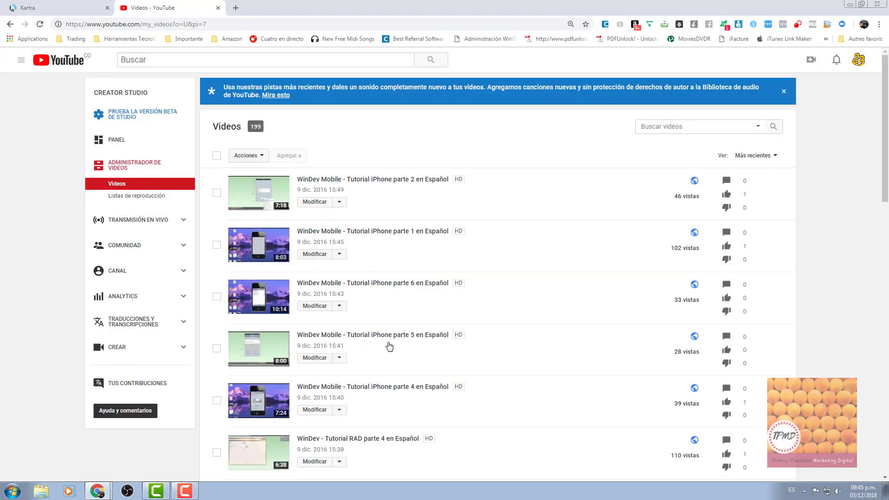
pyautogui.scroll(-15, 393, 349)
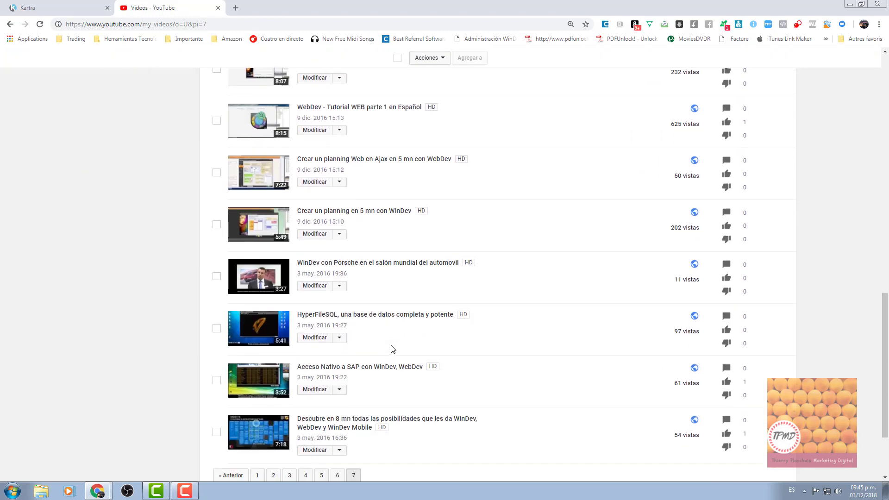
pyautogui.scroll(2, 391, 349)
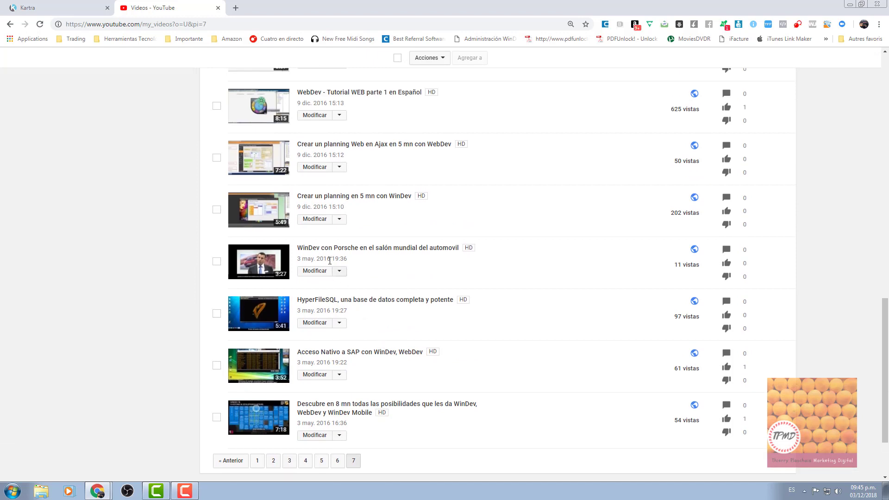
pyautogui.click(329, 253)
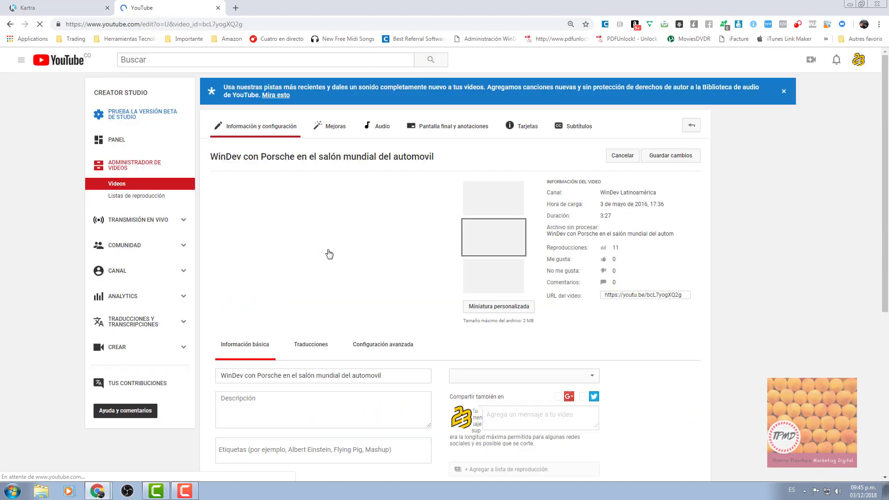
pyautogui.click(647, 297)
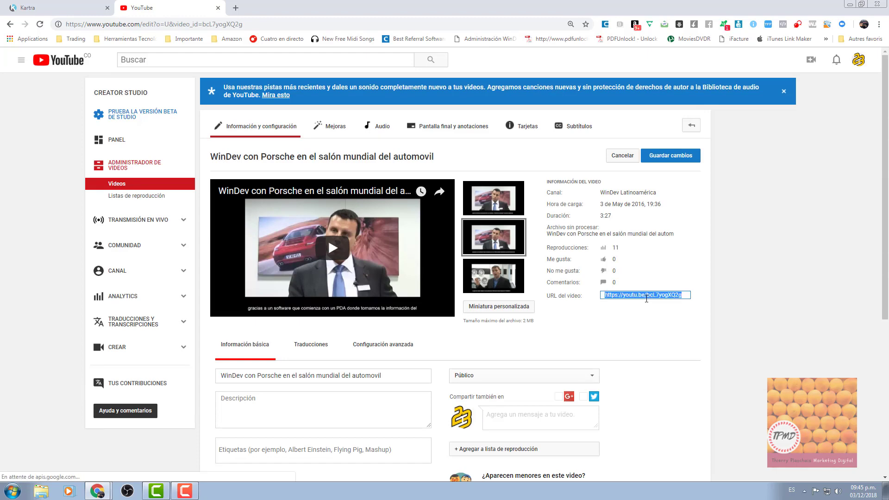
pyautogui.click(61, 9)
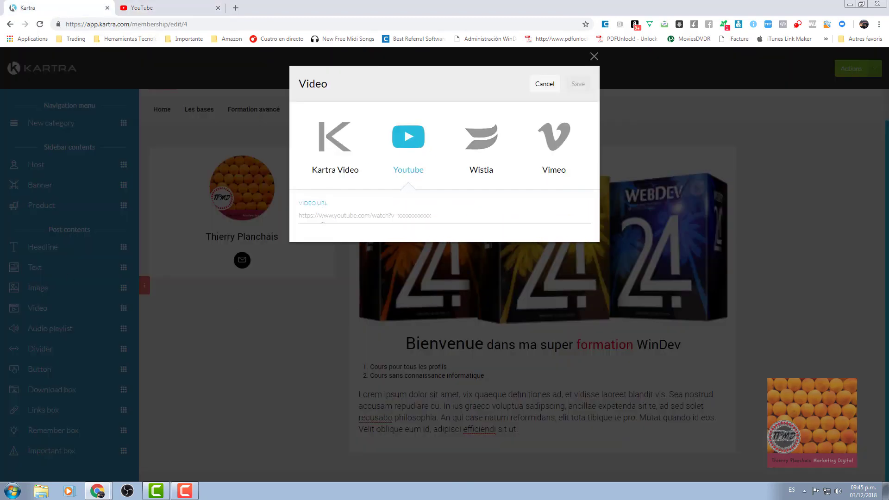
# Paste the Porsche video URL into the Video block and save it below the Lorem ipsum text.
pyautogui.hotkey('ctrl', 'v')
pyautogui.click(579, 85)
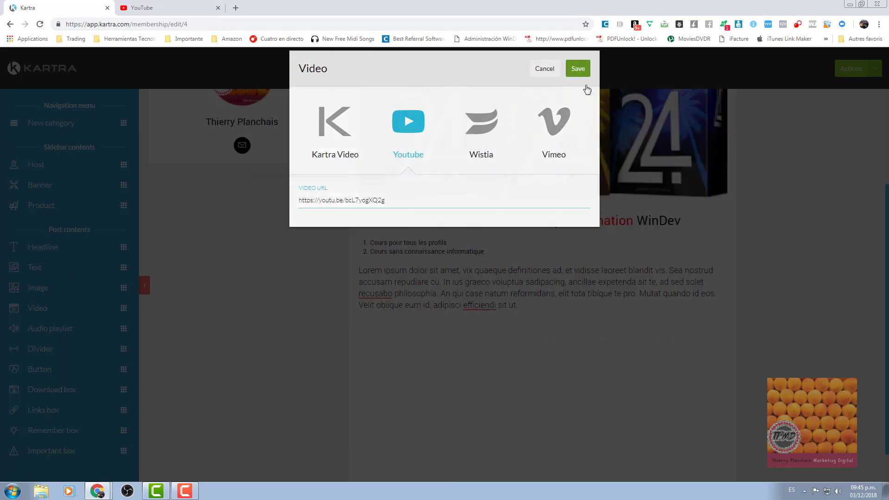
pyautogui.scroll(-2, 586, 240)
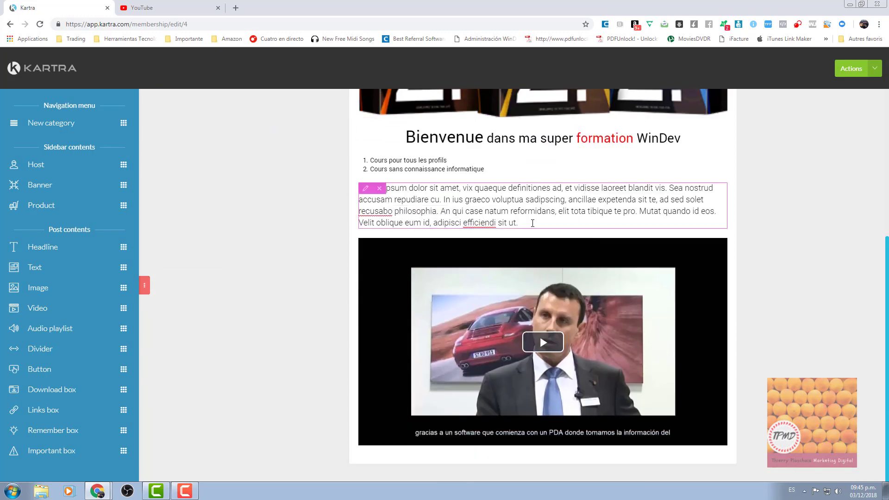
pyautogui.click(532, 223)
pyautogui.click(843, 234)
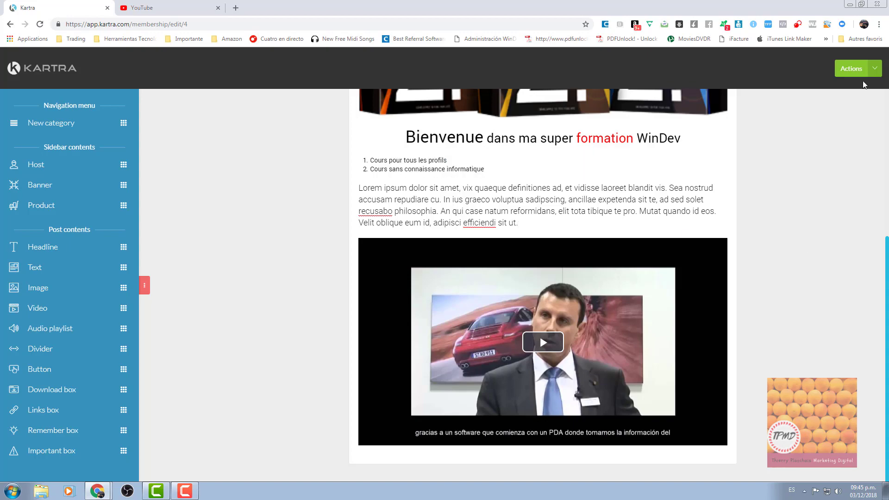
pyautogui.click(874, 70)
# Save the membership site from the page's actions list.
pyautogui.click(835, 96)
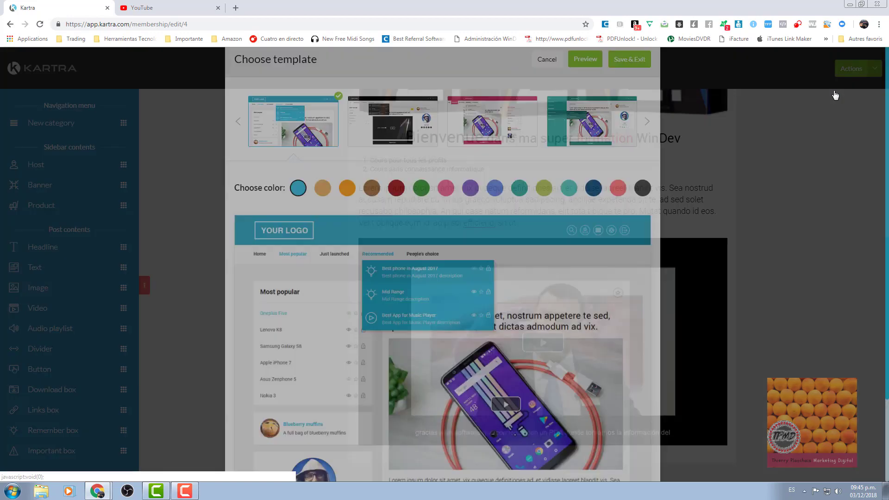
pyautogui.click(655, 58)
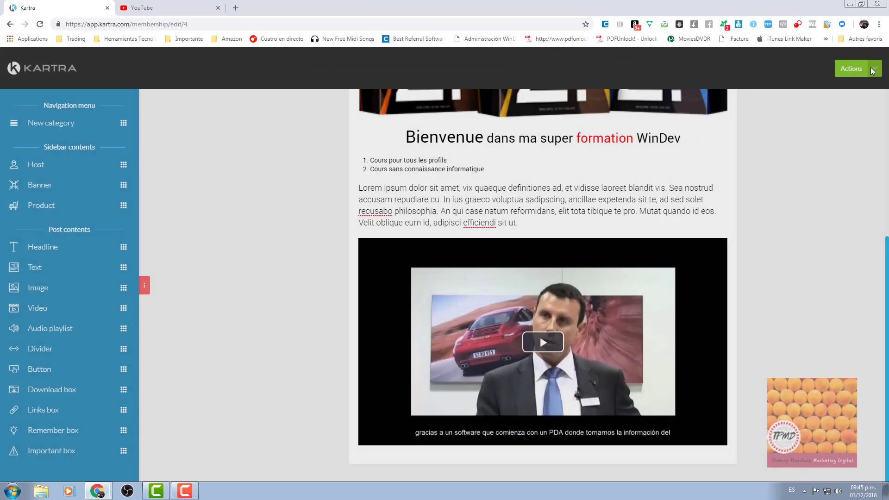
pyautogui.click(852, 69)
pyautogui.click(834, 110)
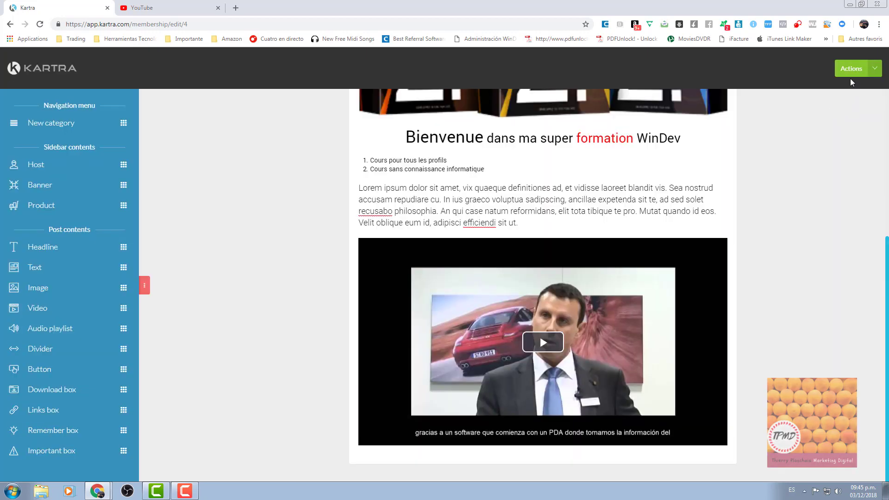
# Compare the available portal templates and choose the teal sidebar-layout template.
pyautogui.click(852, 69)
pyautogui.click(840, 93)
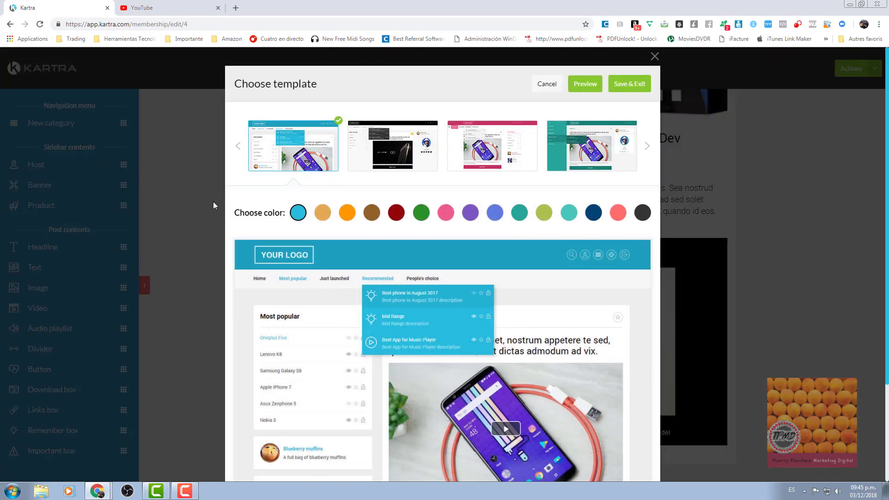
pyautogui.click(460, 166)
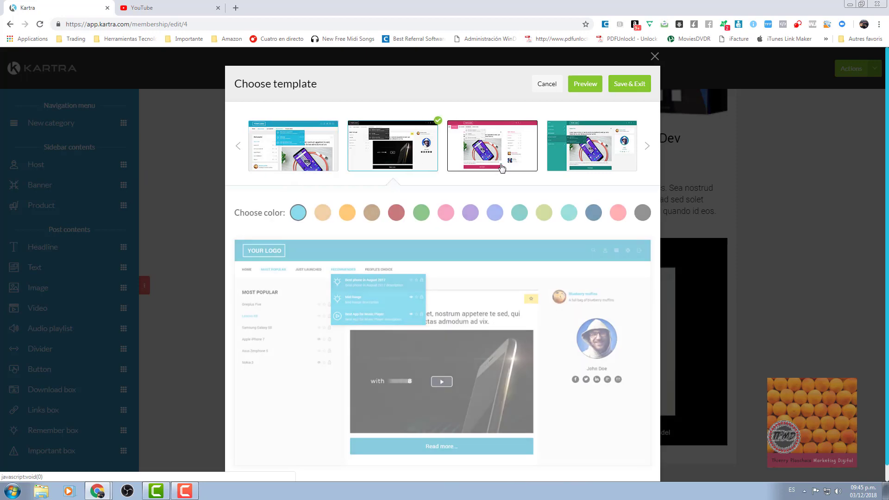
pyautogui.click(501, 168)
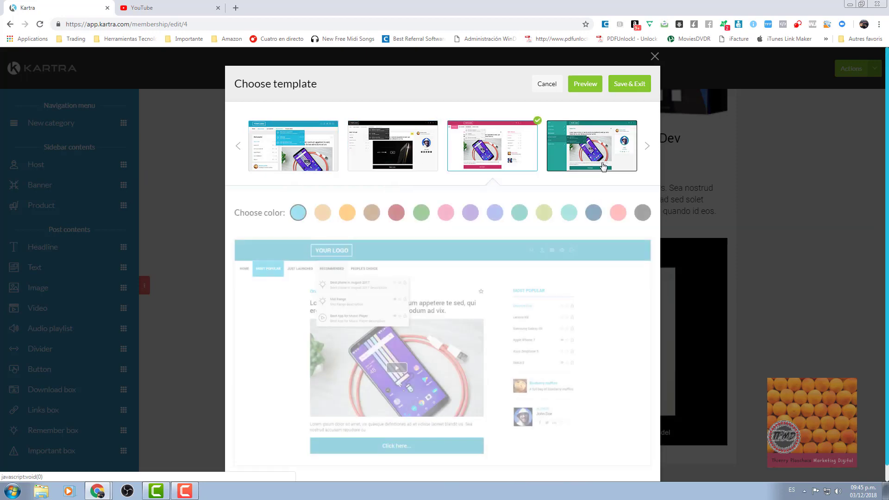
pyautogui.click(602, 166)
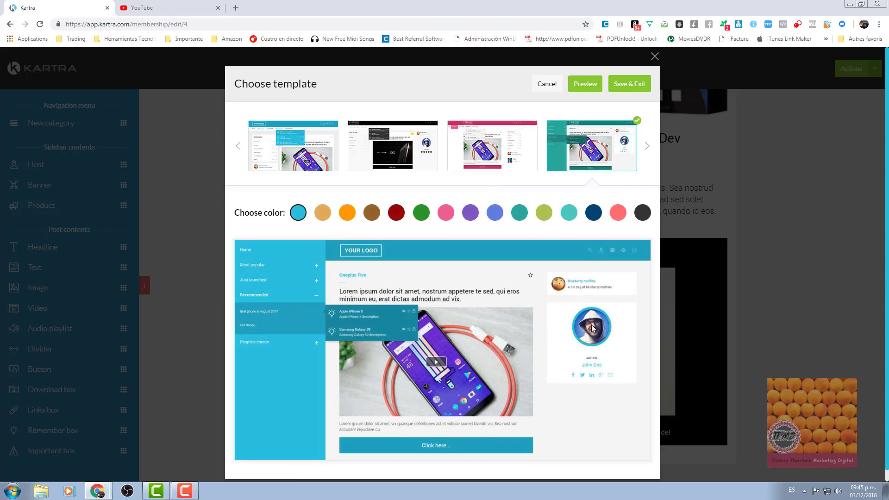
pyautogui.click(484, 169)
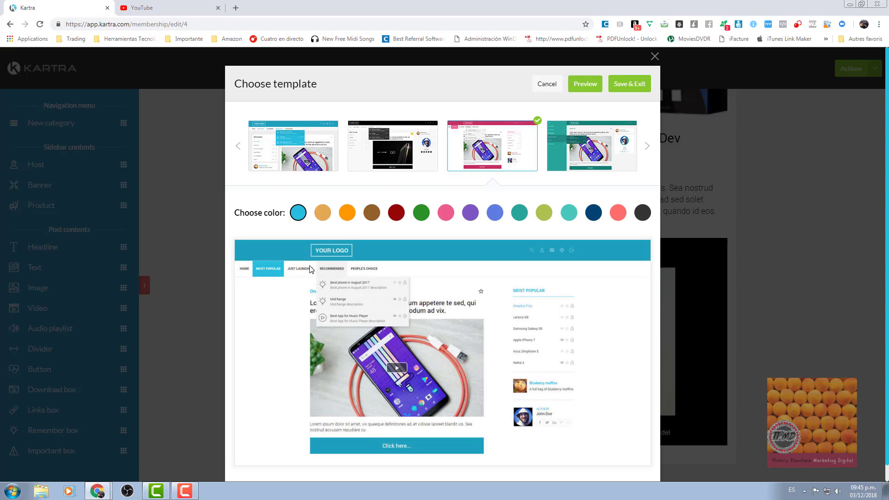
pyautogui.click(647, 147)
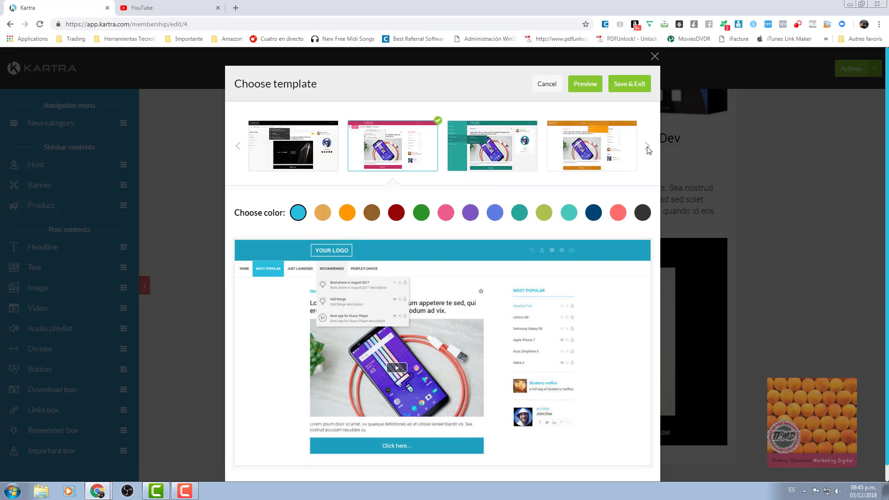
pyautogui.click(597, 152)
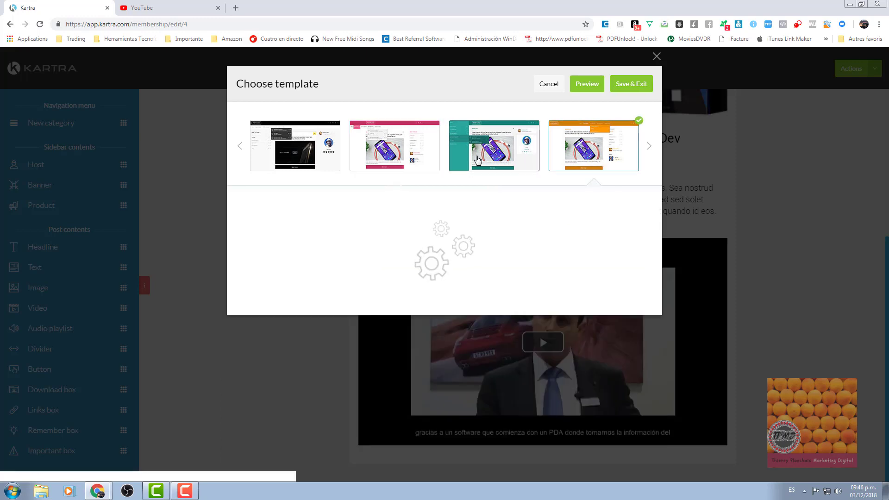
pyautogui.click(478, 159)
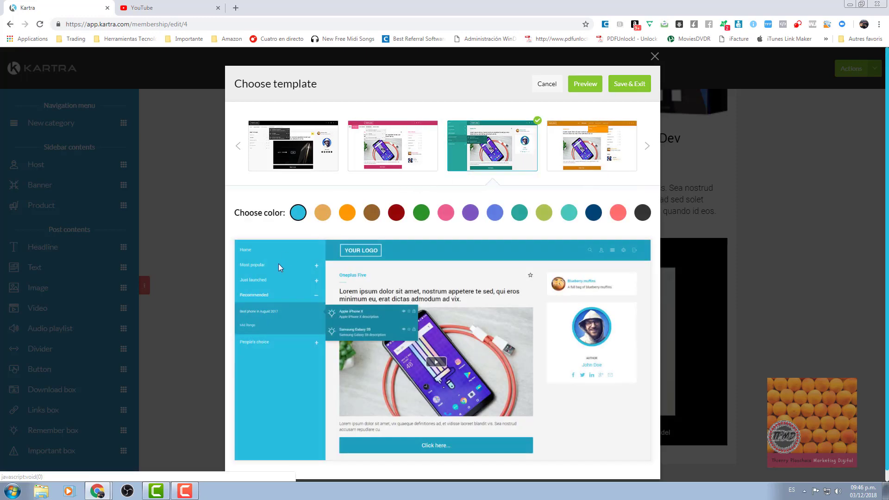
# Apply the navy colour scheme to the template and preview the portal.
pyautogui.click(326, 220)
pyautogui.click(348, 217)
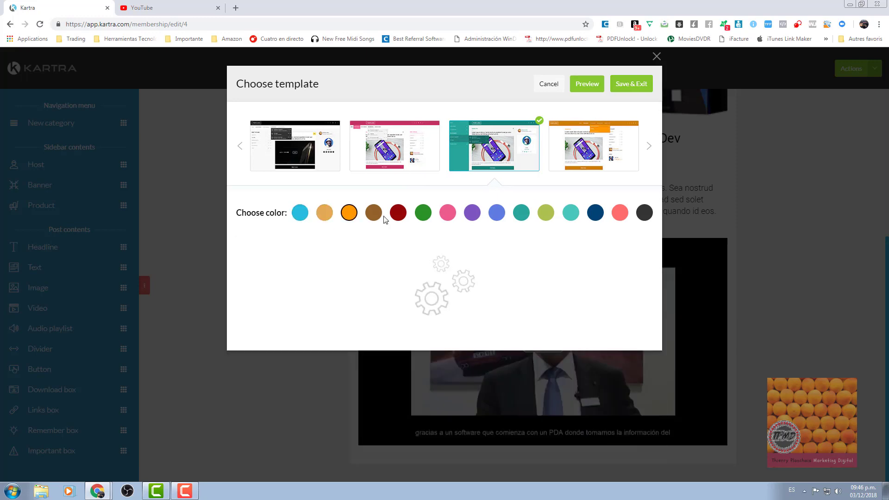
pyautogui.click(399, 215)
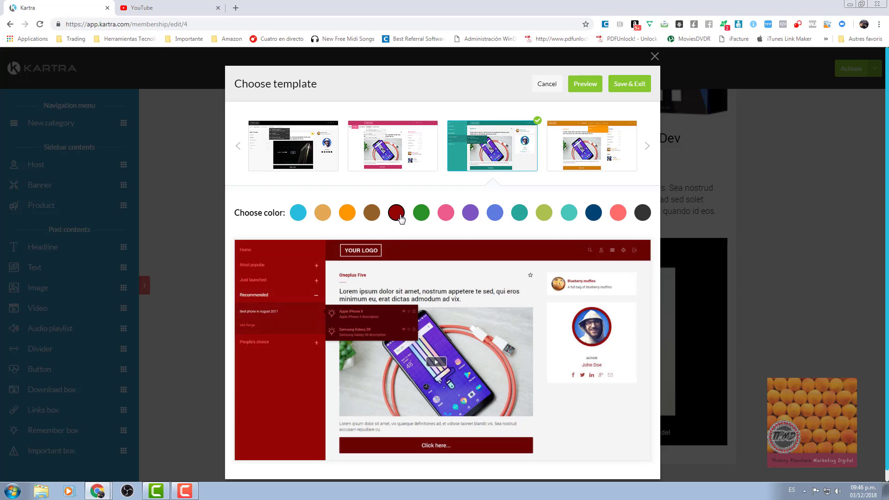
pyautogui.click(597, 215)
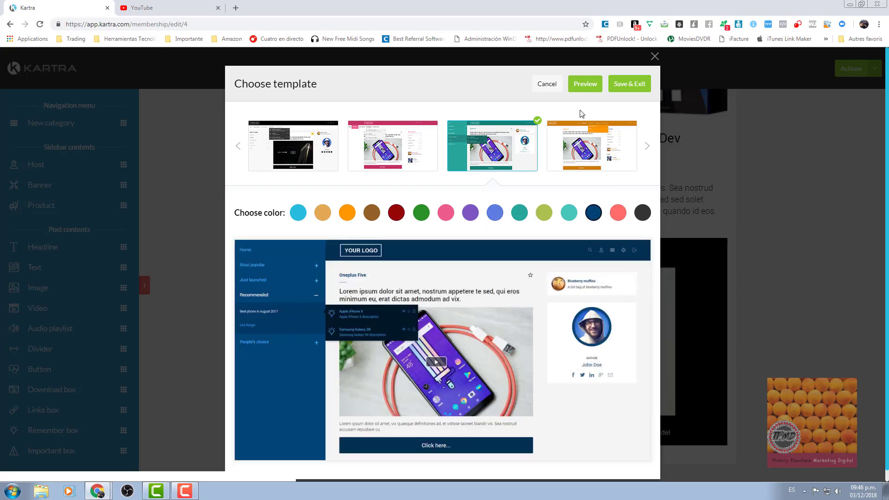
pyautogui.click(585, 84)
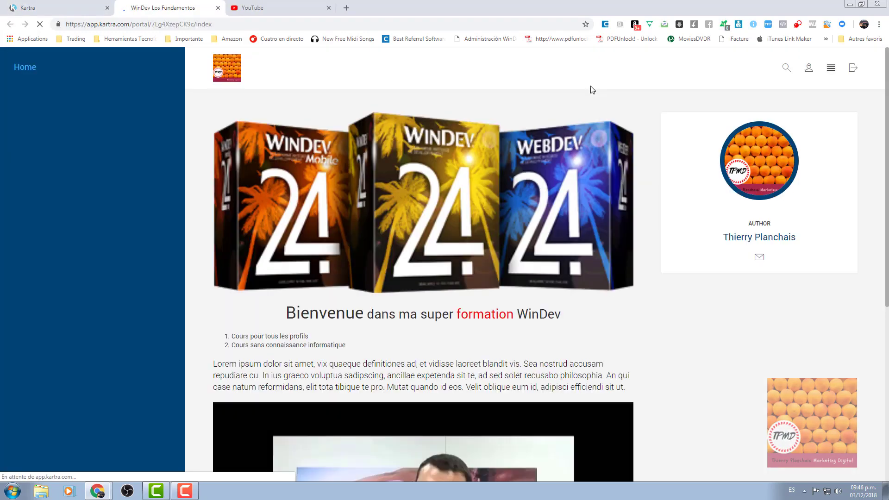
# Play and pause the embedded Porsche video on the preview's Home page, then close the preview.
pyautogui.click(25, 68)
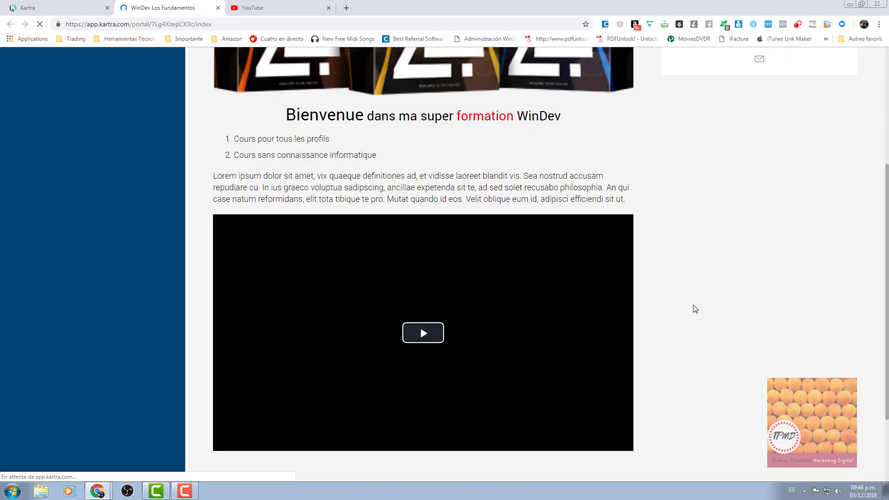
pyautogui.scroll(-6, 694, 309)
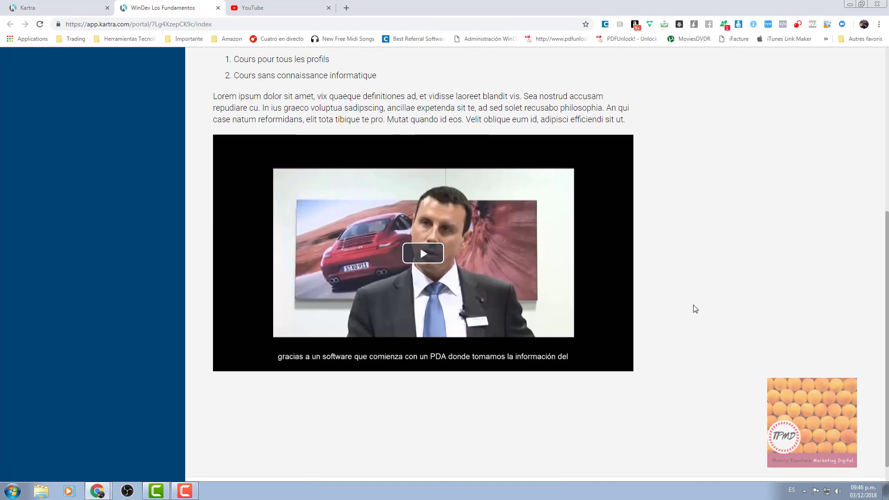
pyautogui.click(432, 233)
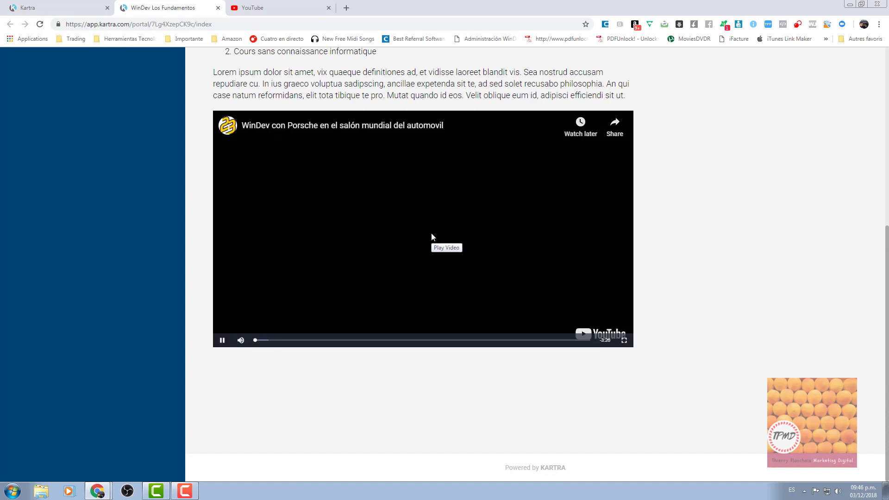
pyautogui.click(222, 340)
pyautogui.scroll(4, 654, 294)
pyautogui.scroll(3, 656, 294)
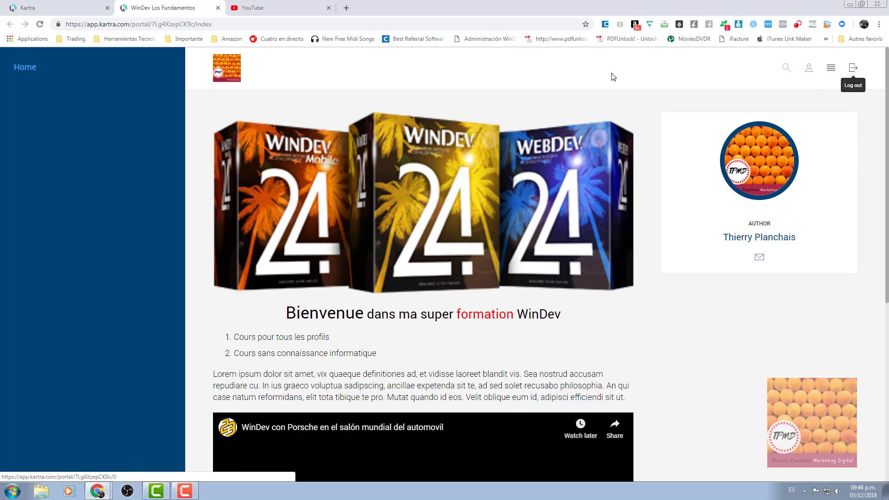
pyautogui.click(217, 8)
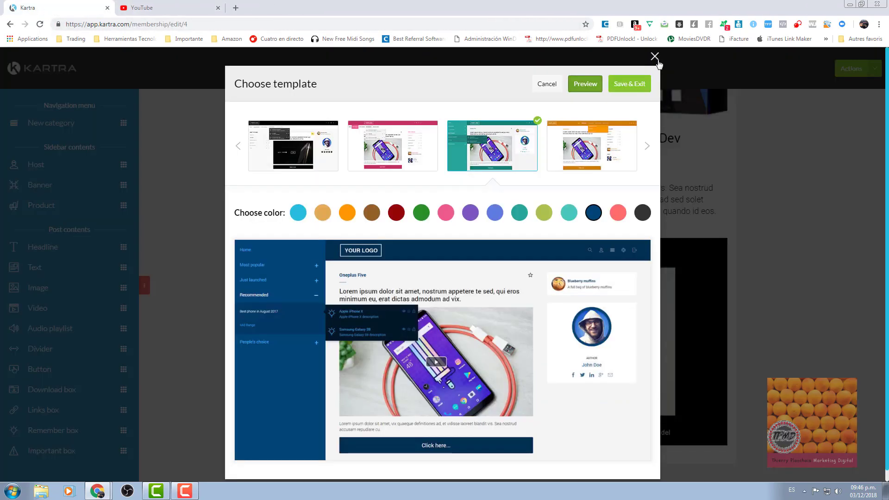
# Close the template chooser and open the Installer WinDev page from the Les bases menu.
pyautogui.click(655, 57)
pyautogui.scroll(5, 212, 198)
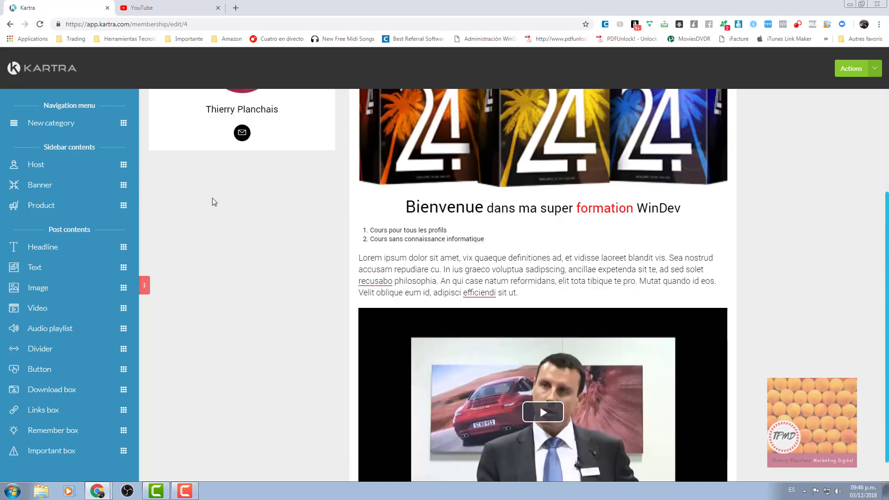
pyautogui.moveTo(204, 149)
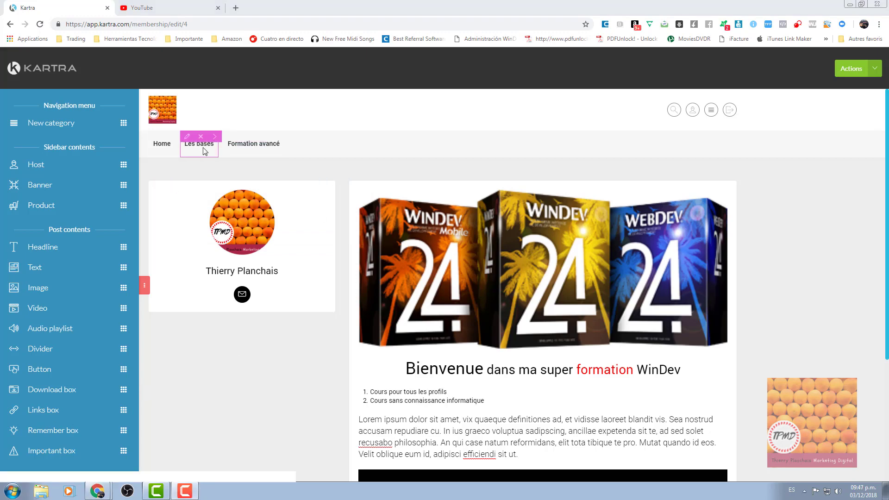
pyautogui.moveTo(201, 146)
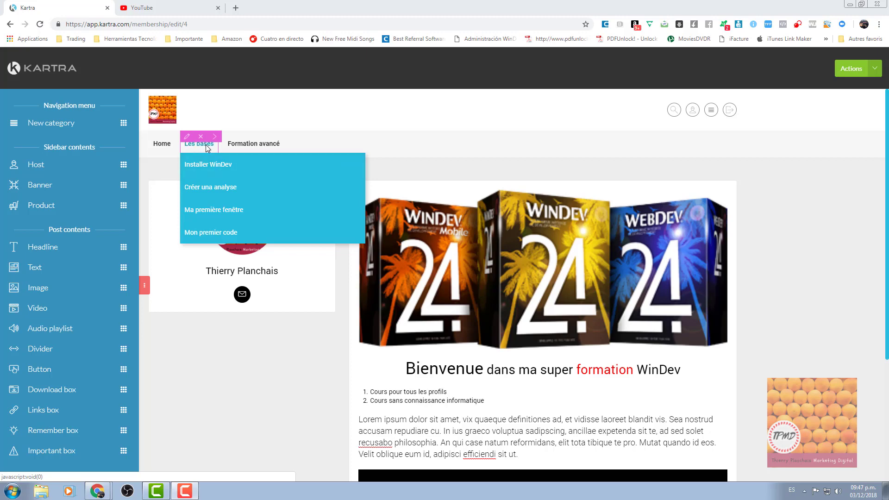
pyautogui.click(208, 173)
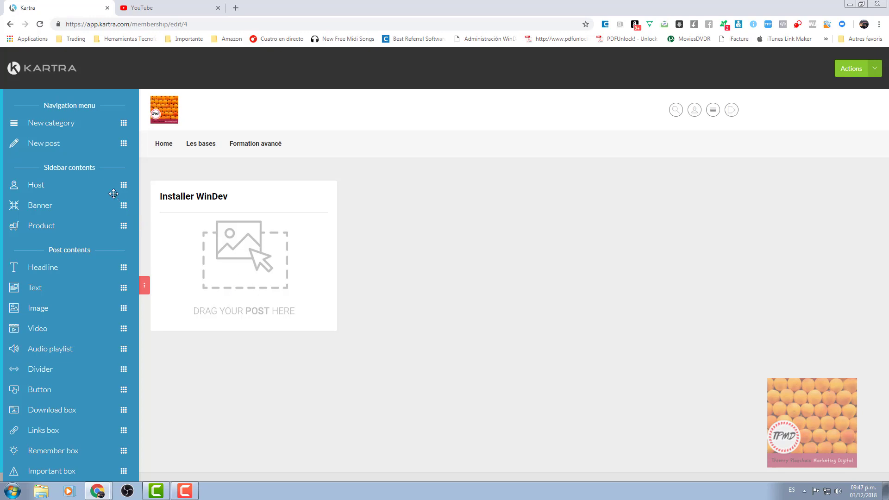
# Drag a new post into the subcategory, then close its dialog without saving.
pyautogui.moveTo(124, 143); pyautogui.dragTo(292, 234)
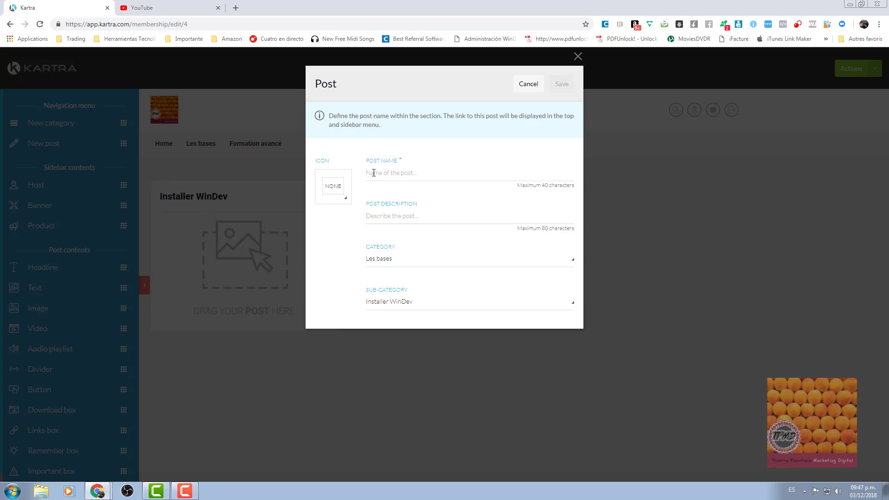
pyautogui.click(374, 172)
pyautogui.click(581, 58)
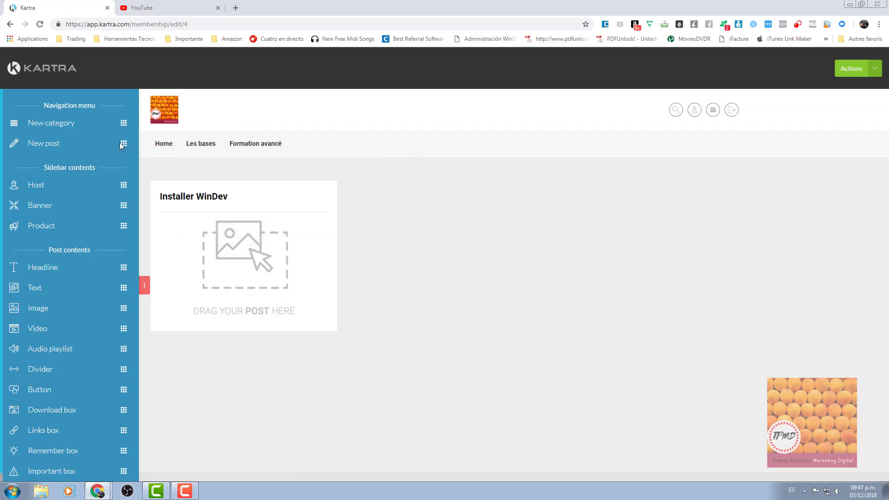
# Add a new post named 'Télécharger WinDev' and reuse the name as its description.
pyautogui.moveTo(120, 143); pyautogui.dragTo(280, 233)
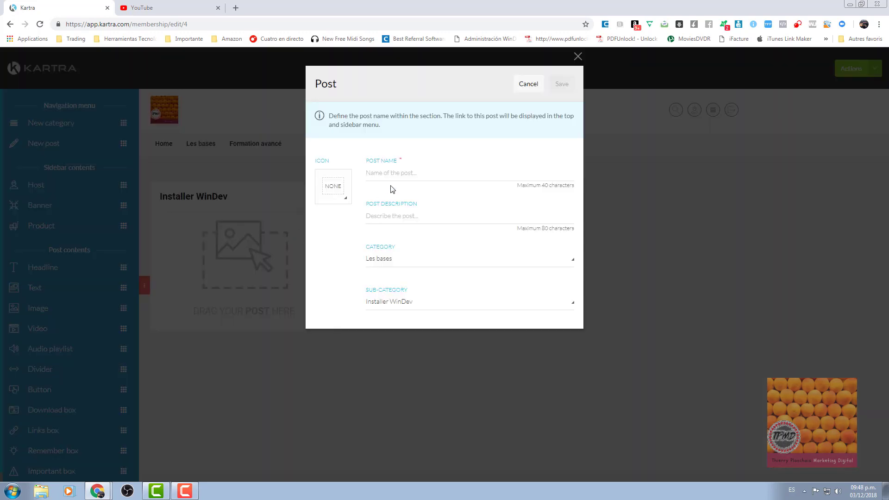
pyautogui.click(388, 174)
pyautogui.write('Télécharger WinDev')
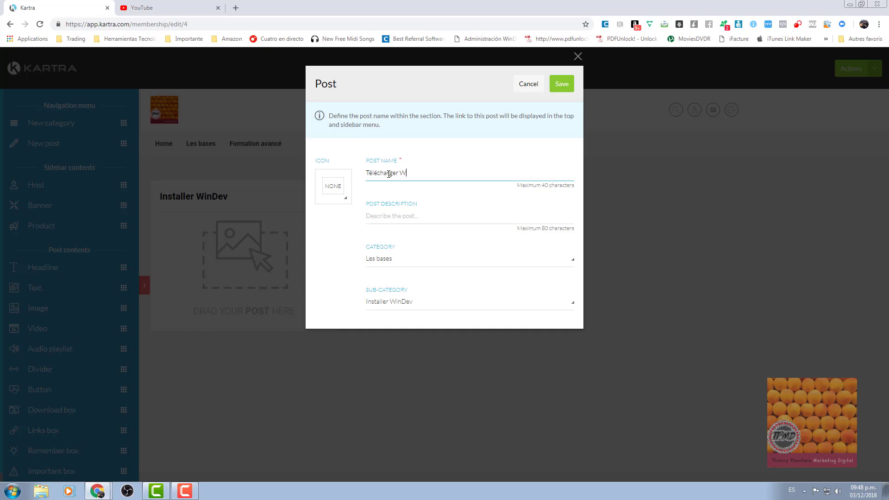
pyautogui.click(385, 216)
pyautogui.tripleClick(401, 174)
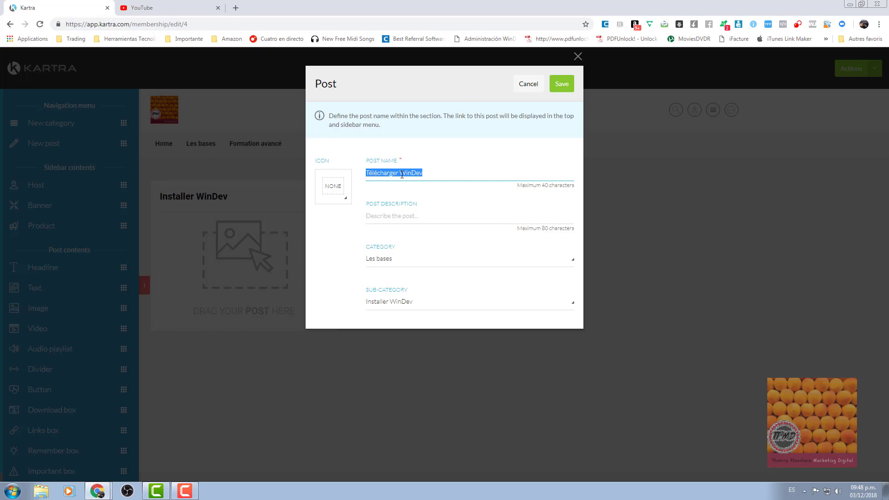
pyautogui.hotkey('ctrl', 'c')
pyautogui.click(389, 204)
pyautogui.hotkey('ctrl', 'v')
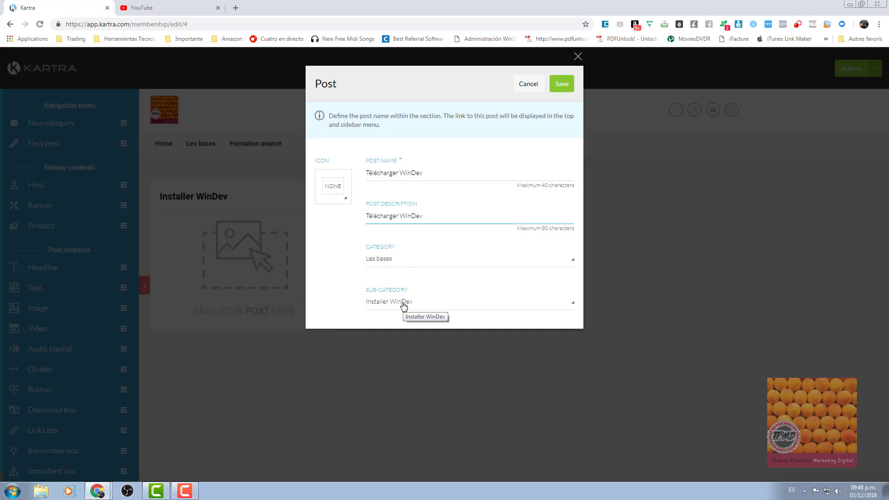
# Keep sub-category Installer WinDev, give the post the play icon, and save it.
pyautogui.click(403, 306)
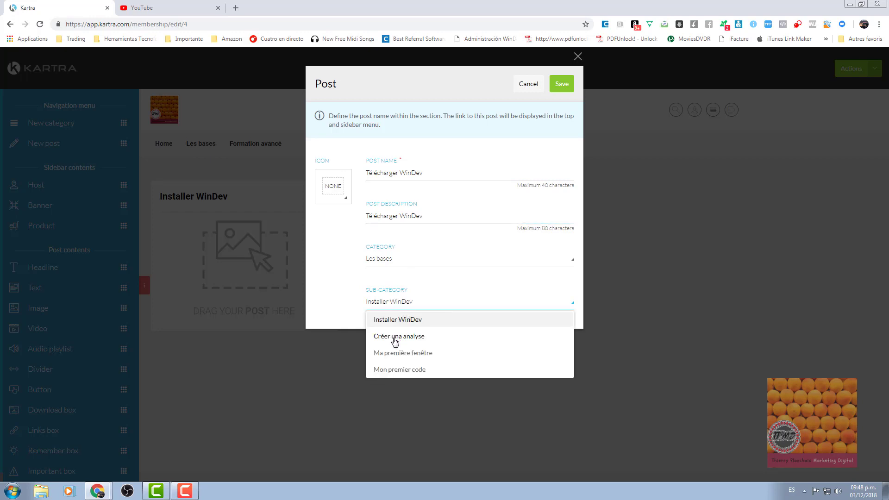
pyautogui.click(401, 307)
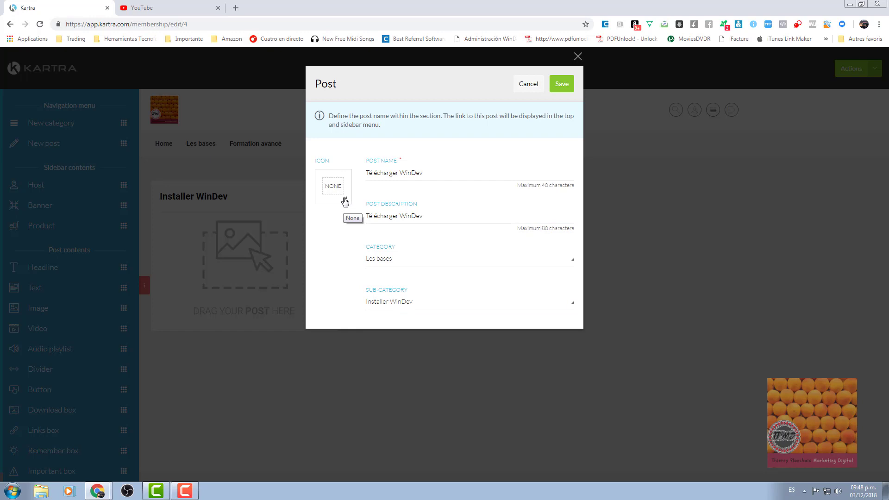
pyautogui.click(344, 200)
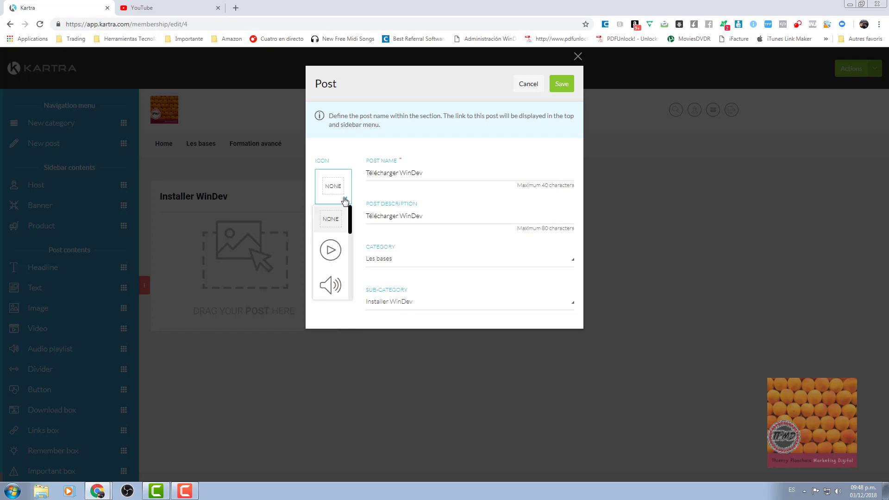
pyautogui.moveTo(351, 223)
pyautogui.mouseDown()
pyautogui.moveTo(351, 236)
pyautogui.moveTo(351, 227)
pyautogui.mouseUp()
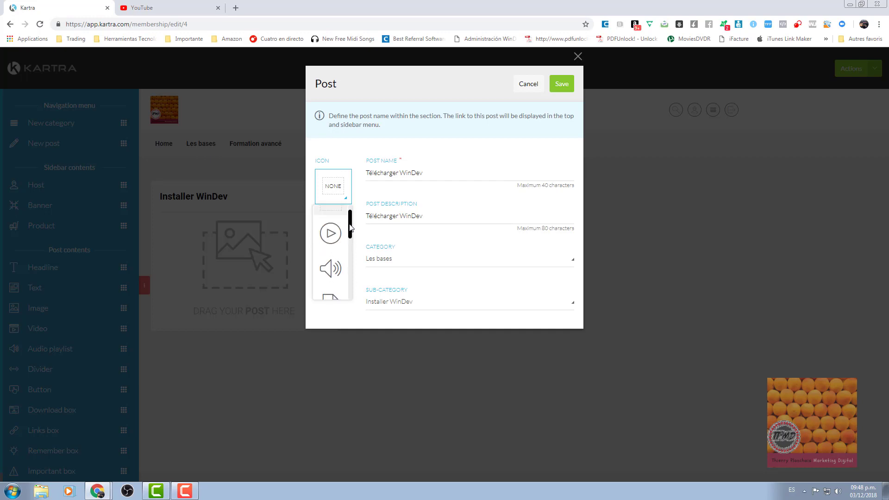
pyautogui.scroll(-2, 330, 264)
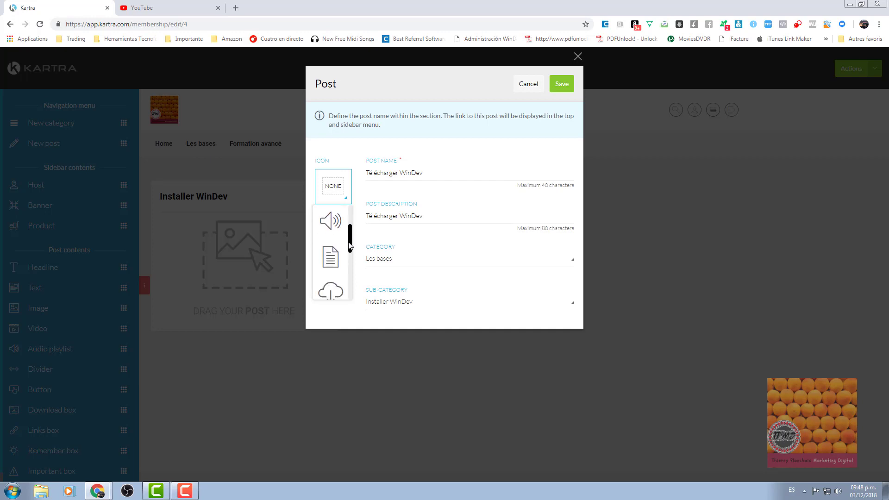
pyautogui.scroll(-2, 333, 252)
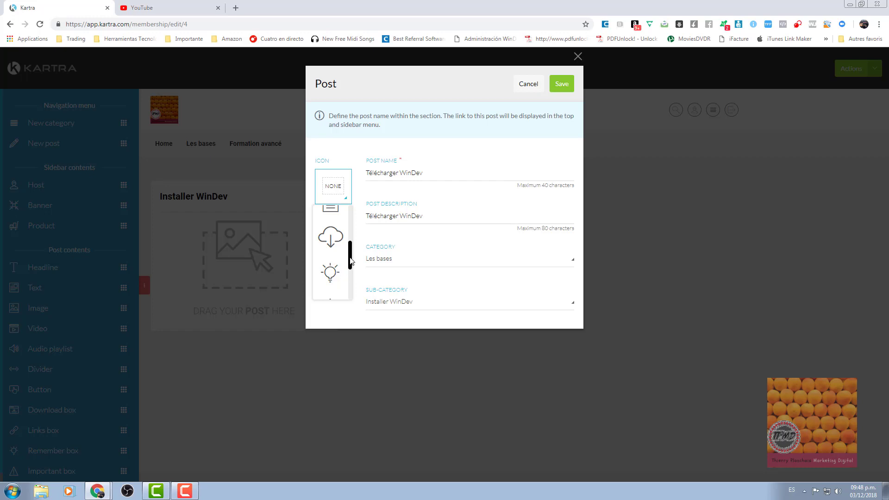
pyautogui.moveTo(352, 260); pyautogui.dragTo(359, 209)
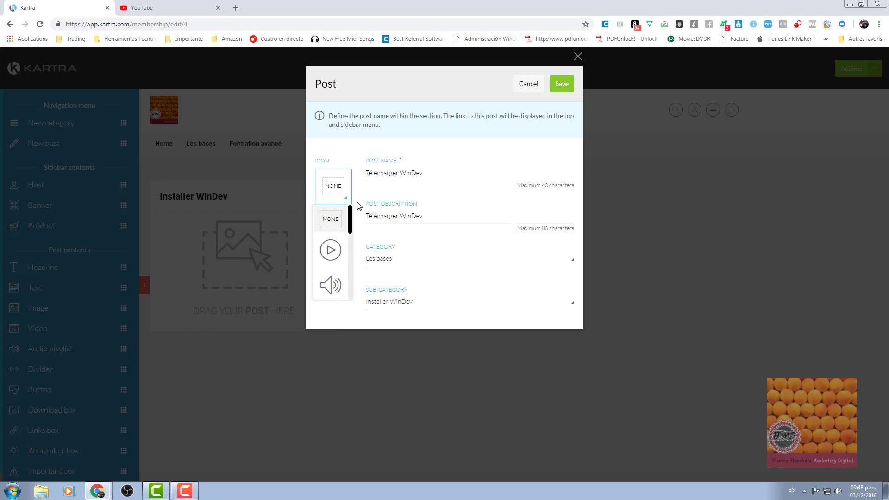
pyautogui.click(331, 253)
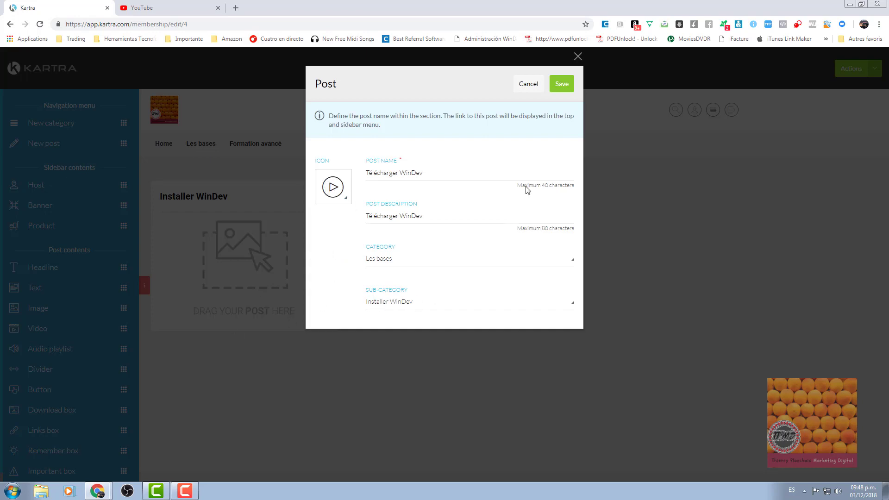
pyautogui.click(561, 86)
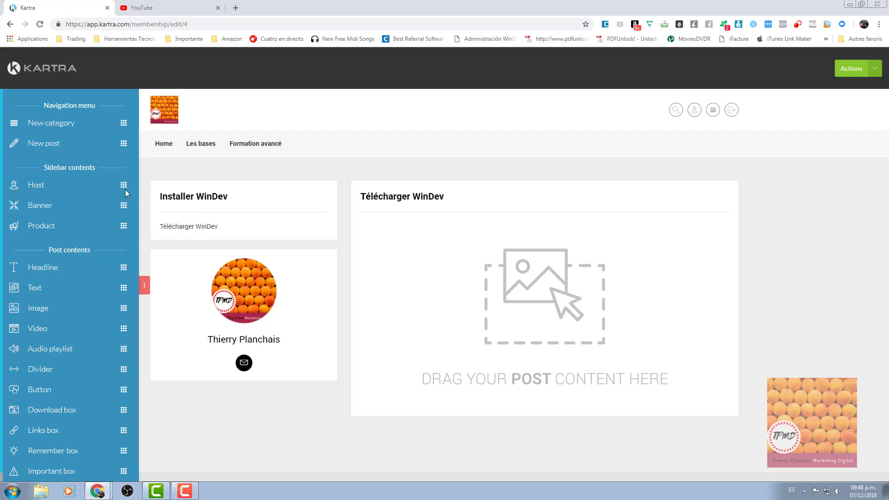
# Add a new post named 'Installation de WinDev' with the same text as its description.
pyautogui.moveTo(121, 144); pyautogui.dragTo(290, 298)
pyautogui.click(384, 174)
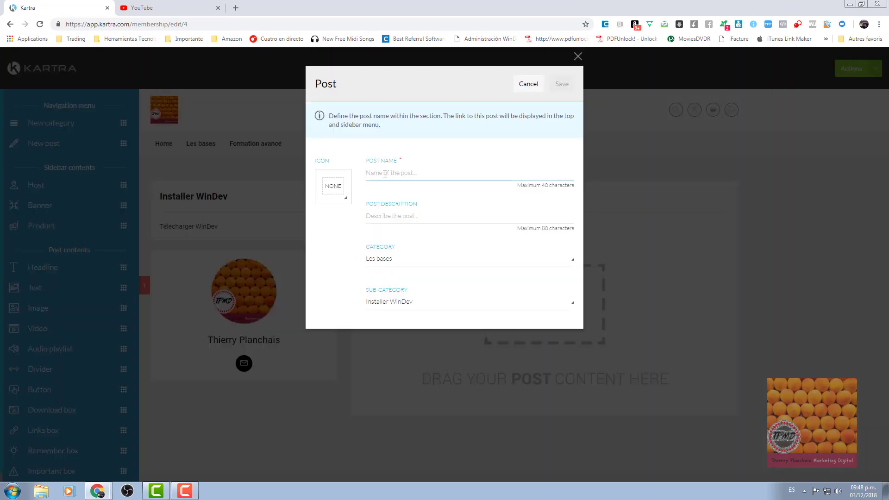
pyautogui.write('Installation de WinDev')
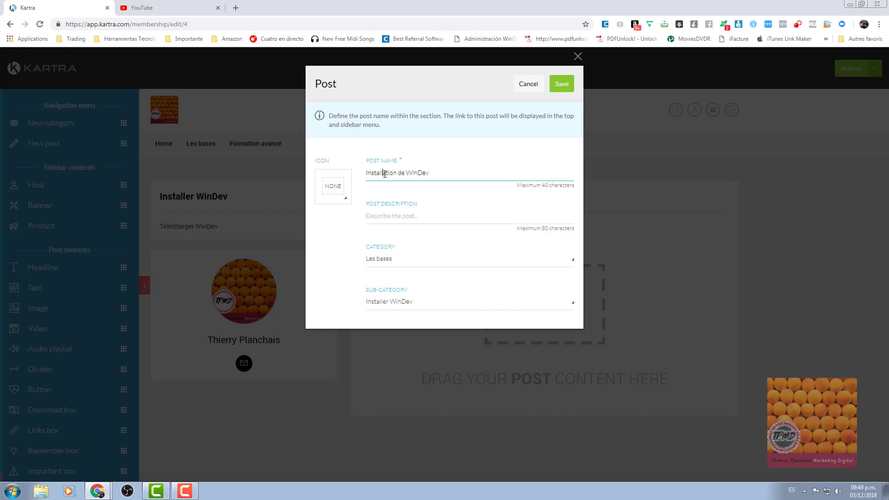
pyautogui.tripleClick(385, 174)
pyautogui.hotkey('ctrl', 'c')
pyautogui.click(373, 216)
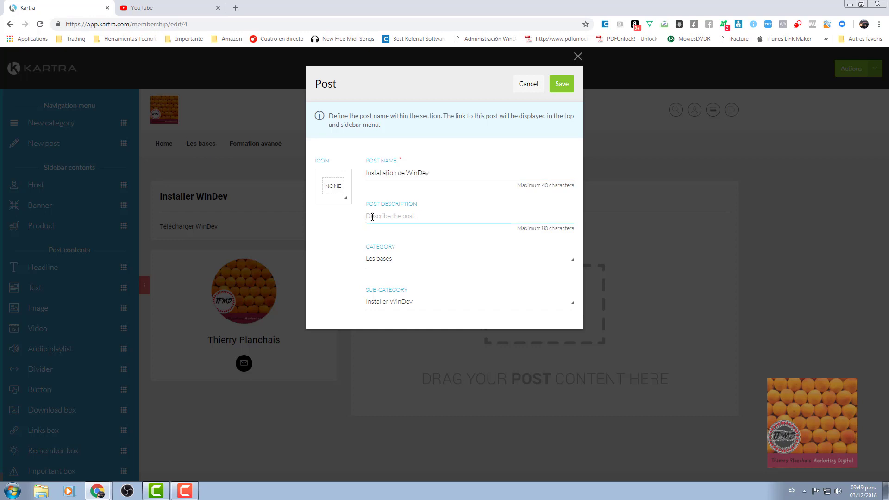
pyautogui.hotkey('ctrl', 'v')
# Give the Installation de WinDev post the play icon and save it.
pyautogui.click(340, 200)
pyautogui.click(338, 250)
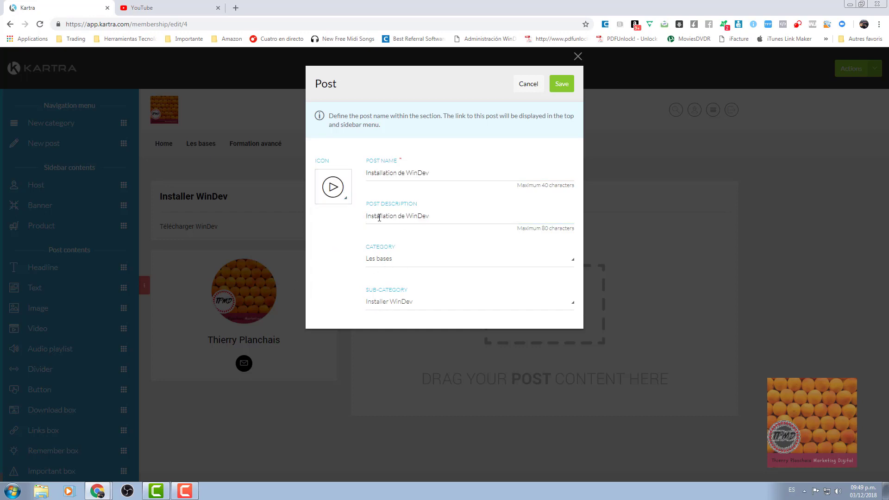
pyautogui.click(561, 85)
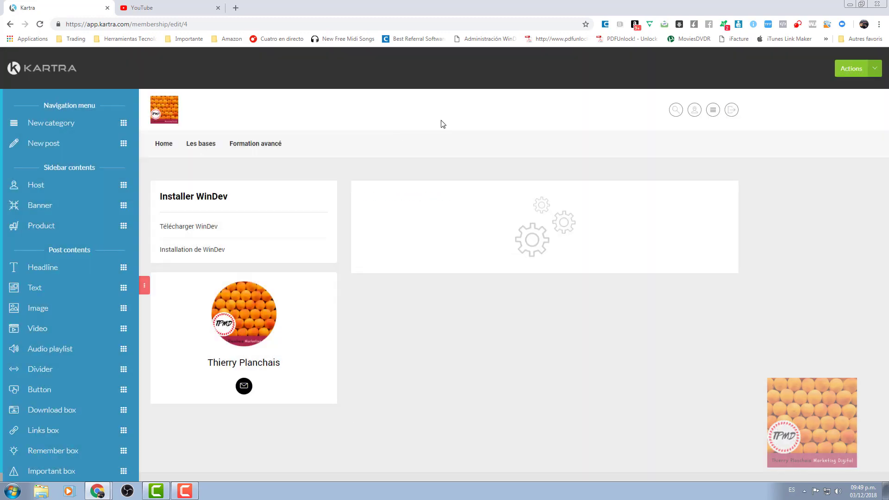
pyautogui.moveTo(177, 227)
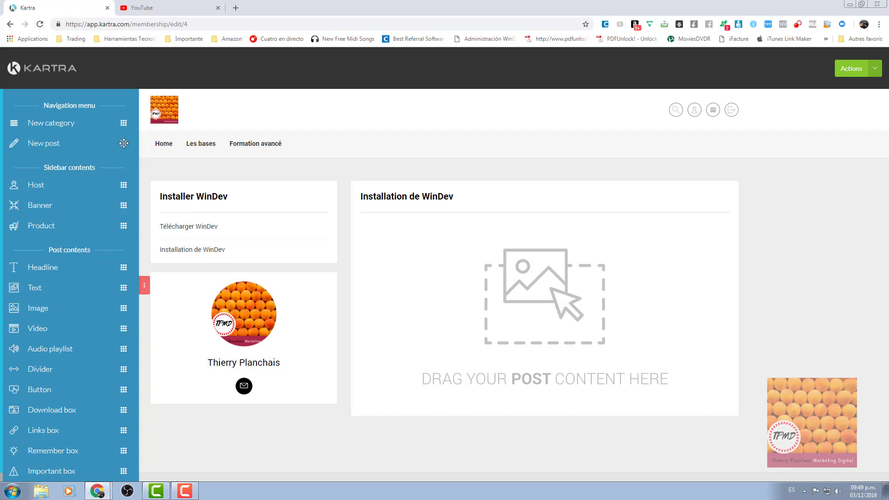
# Add a post named 'Fichier de comment installer Windev' and reuse the name as its description.
pyautogui.moveTo(123, 143); pyautogui.dragTo(284, 362)
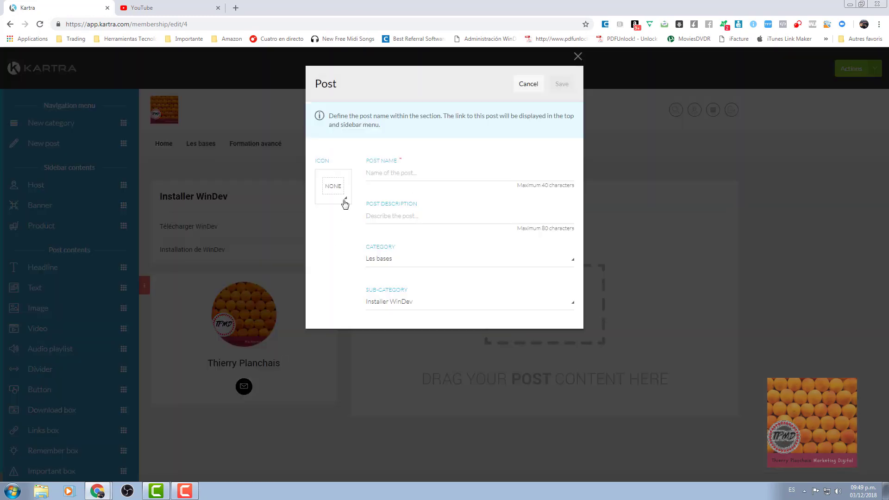
pyautogui.click(393, 172)
pyautogui.write('Fi')
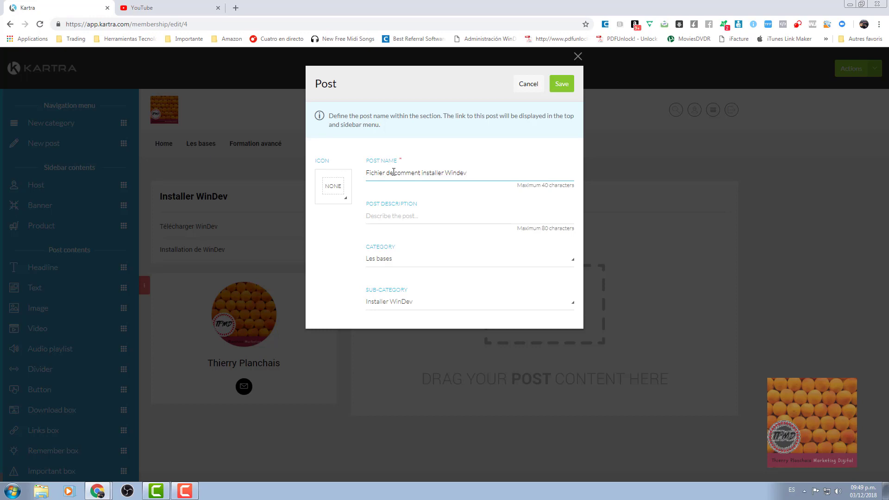
pyautogui.tripleClick(451, 172)
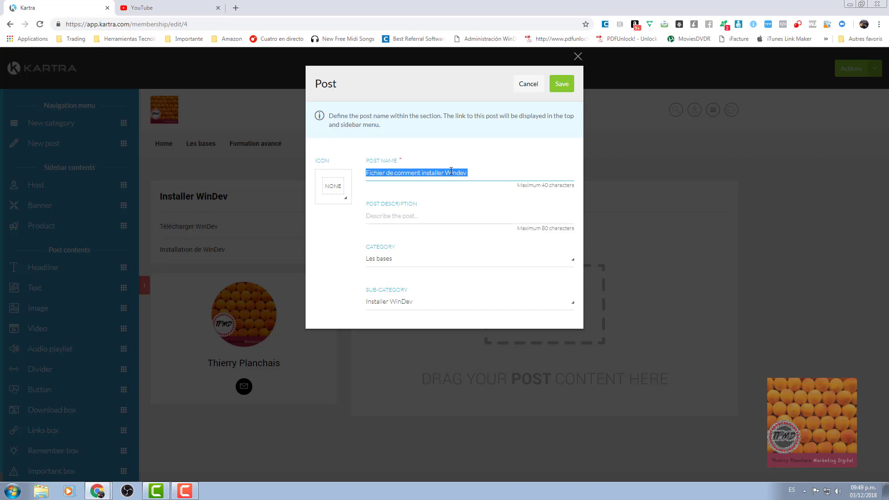
pyautogui.click(389, 214)
pyautogui.hotkey('ctrl', 'v')
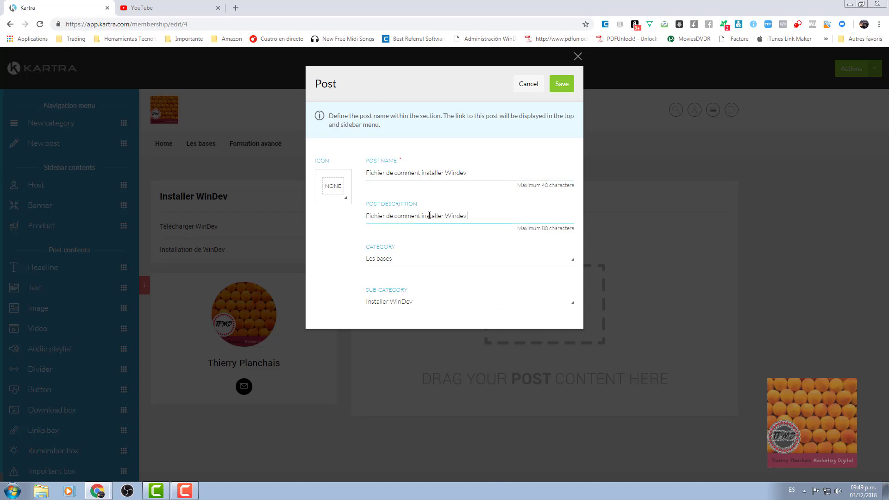
# Set the post's icon to a document, replacing the cloud download icon first chosen.
pyautogui.click(345, 200)
pyautogui.moveTo(350, 231); pyautogui.dragTo(352, 270)
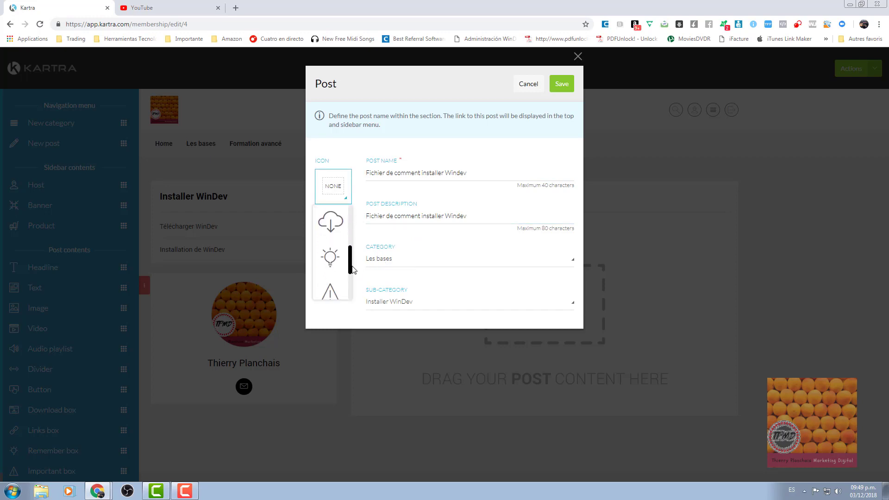
pyautogui.click(335, 227)
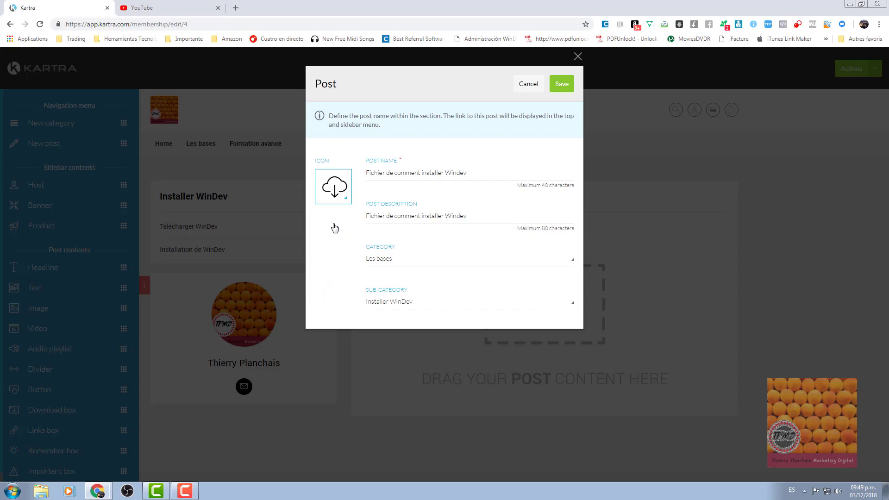
pyautogui.click(345, 200)
pyautogui.moveTo(352, 264); pyautogui.dragTo(352, 251)
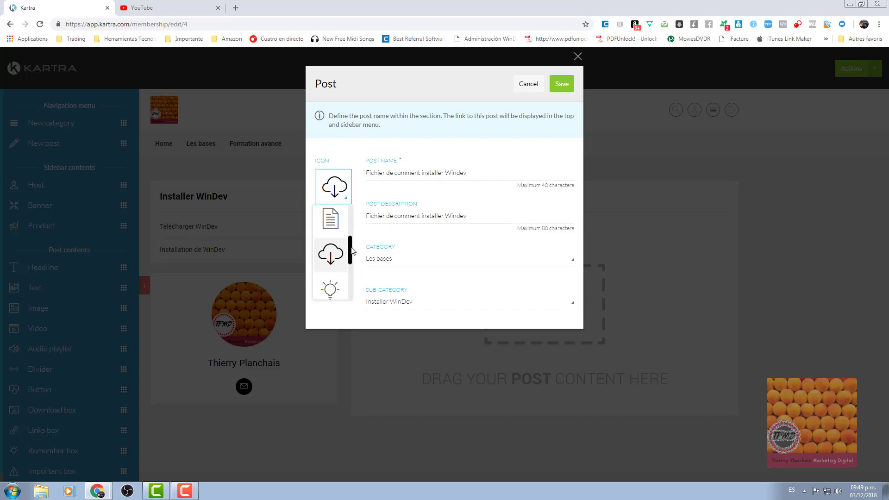
pyautogui.click(330, 226)
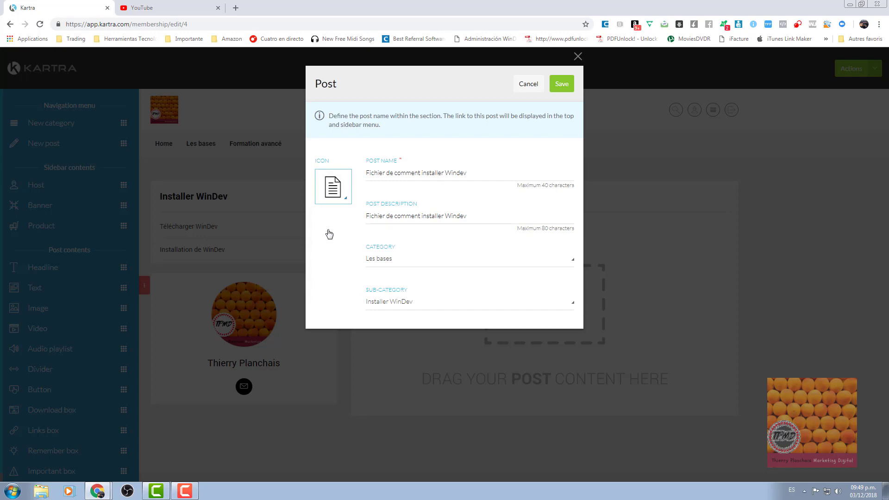
pyautogui.click(562, 87)
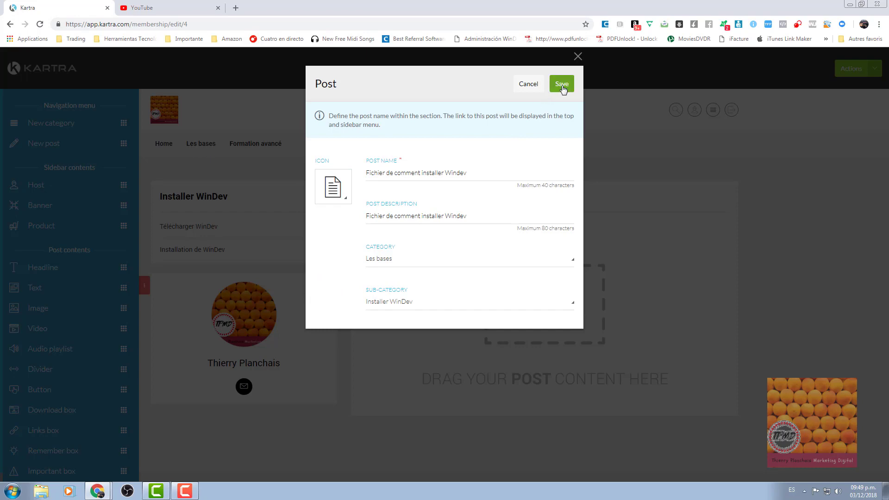
# Save the Fichier de comment installer Windev post and check each of the three new posts.
pyautogui.click(562, 87)
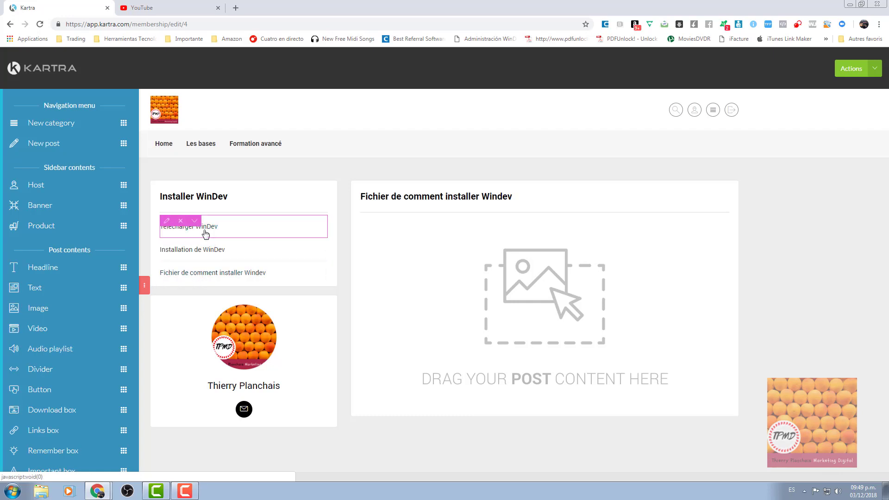
pyautogui.click(206, 233)
pyautogui.click(207, 253)
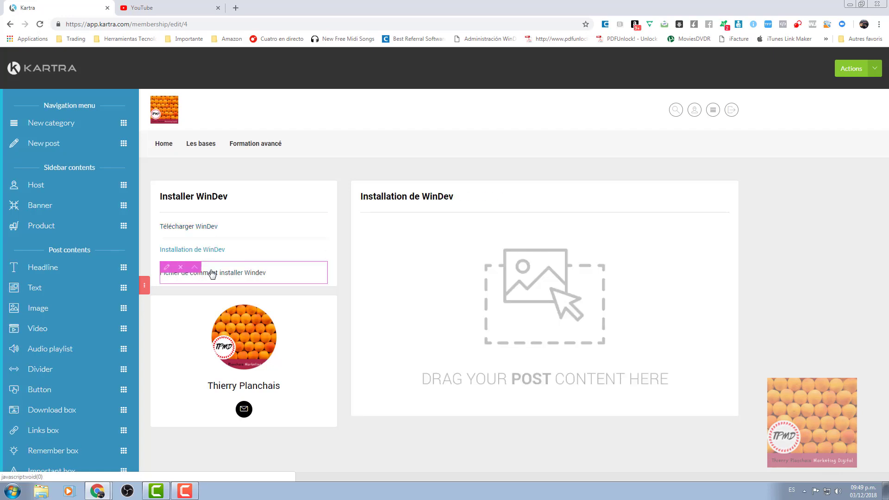
pyautogui.click(212, 275)
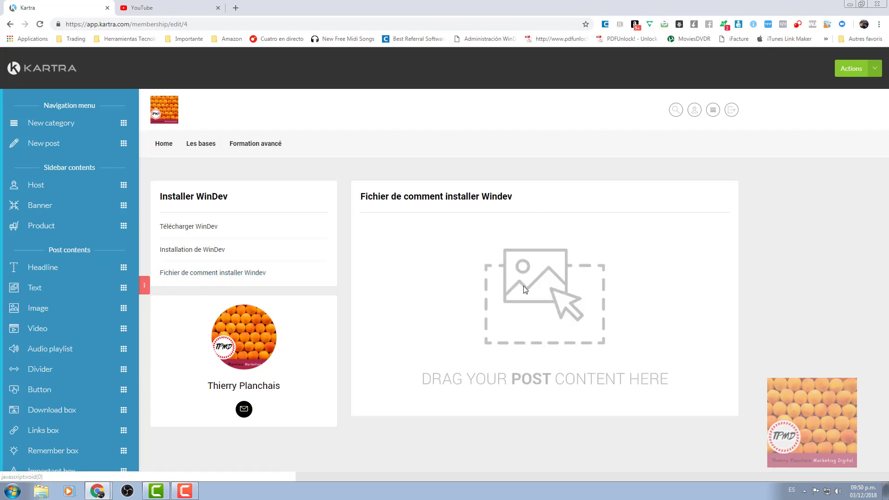
# Add a Video block to the Télécharger WinDev post with YouTube as its source.
pyautogui.click(208, 227)
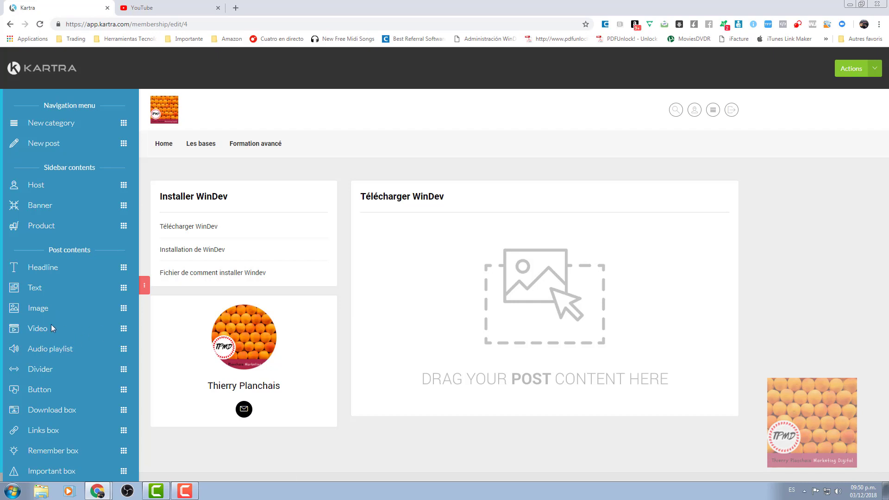
pyautogui.moveTo(124, 332); pyautogui.dragTo(510, 238)
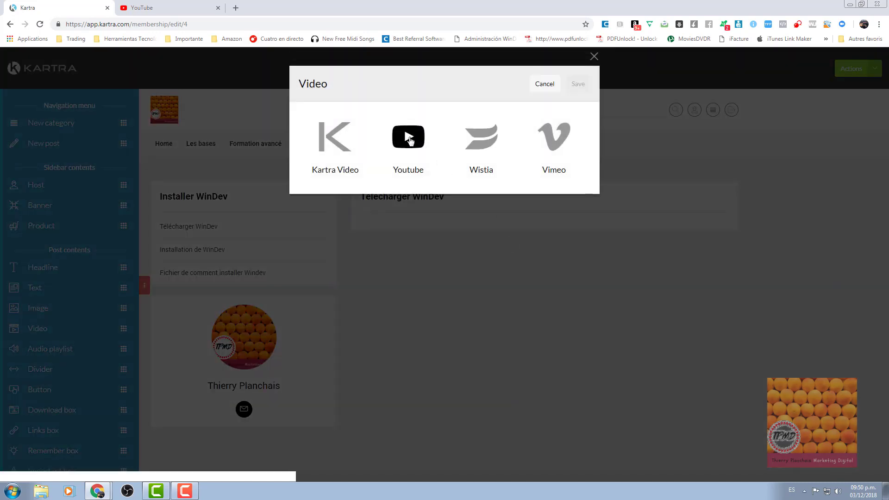
pyautogui.click(408, 137)
# In YouTube Studio, open the edit page of 'Integración continua en 22' from Novedades de la versión 22.
pyautogui.click(162, 11)
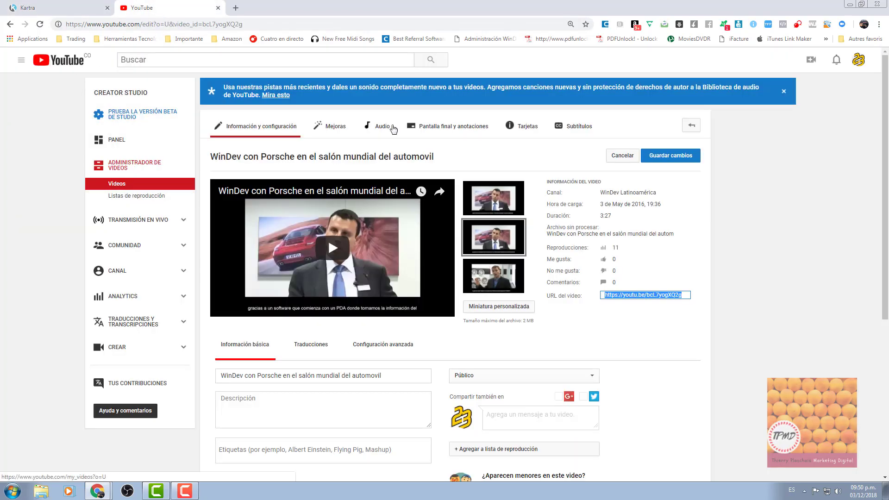
pyautogui.click(163, 196)
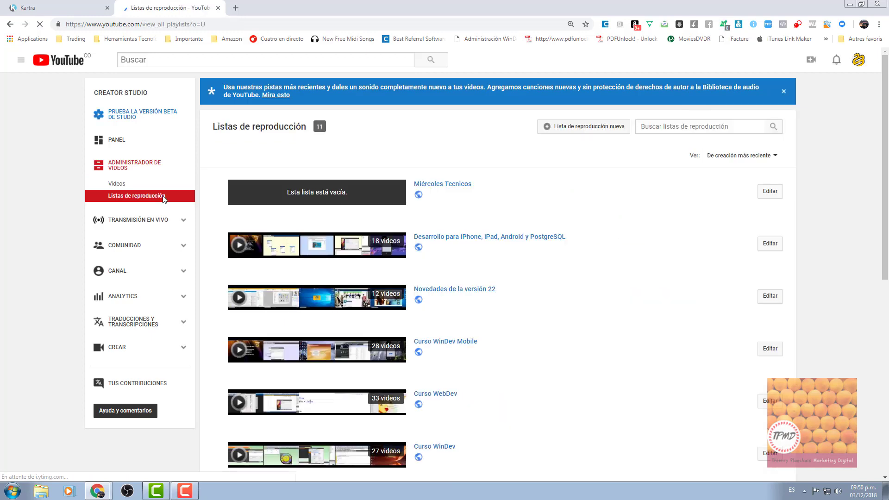
pyautogui.click(463, 291)
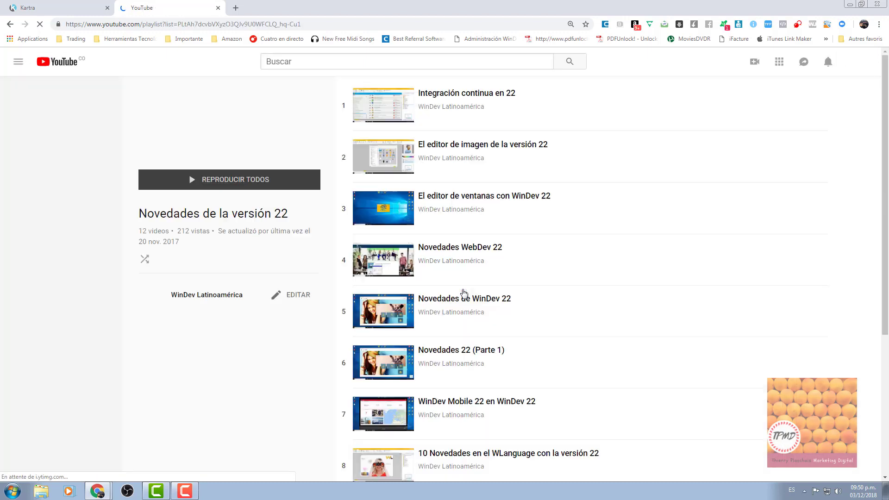
pyautogui.click(435, 92)
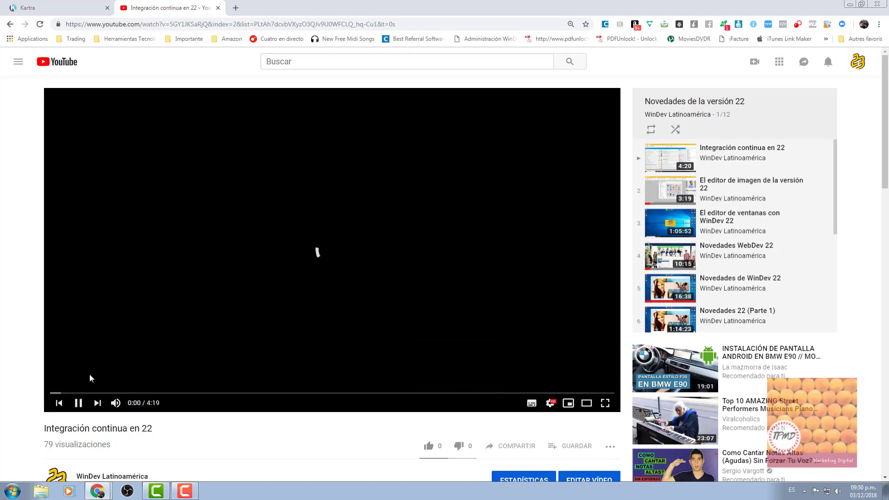
pyautogui.click(78, 404)
pyautogui.scroll(-4, 391, 283)
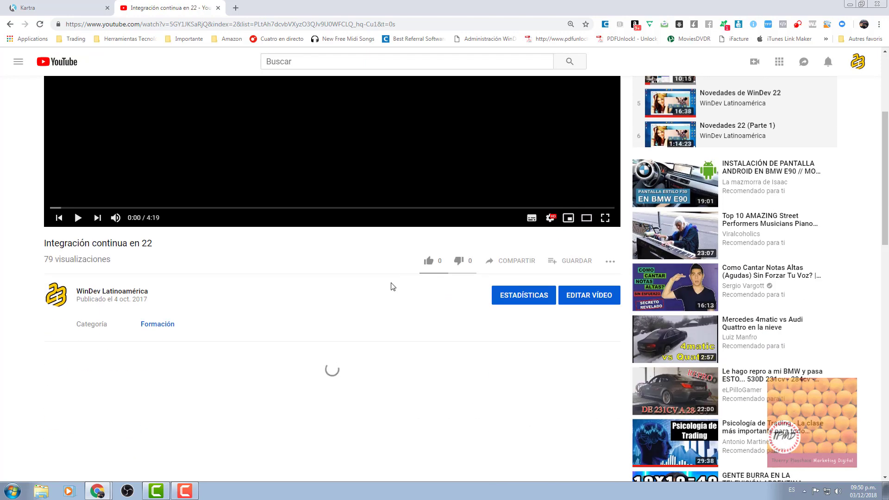
pyautogui.click(578, 296)
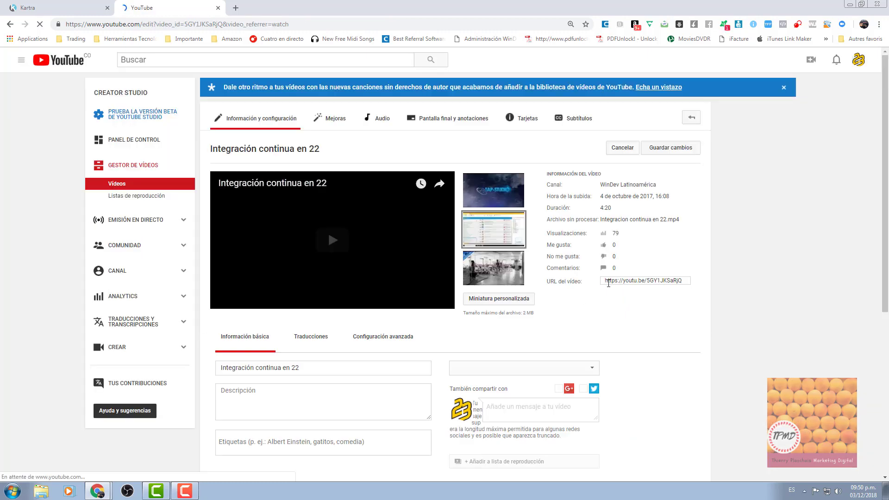
# Copy the video's short link into Kartra's VIDEO URL field.
pyautogui.click(610, 281)
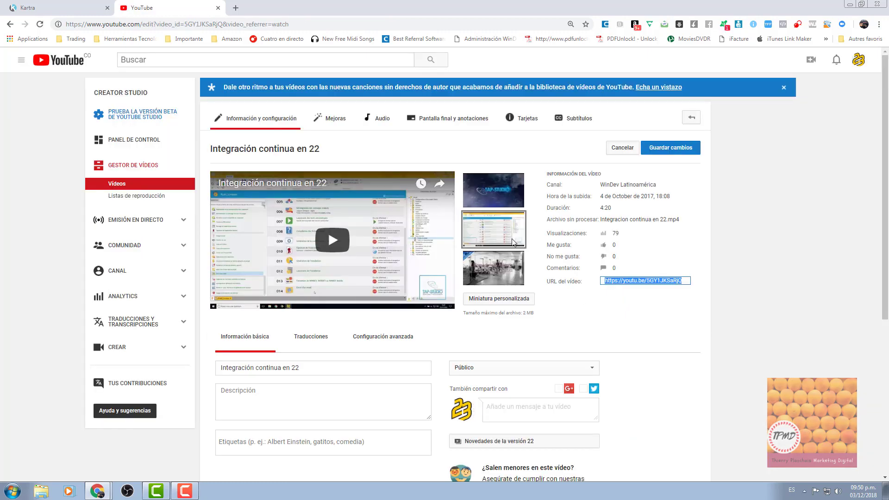
pyautogui.click(55, 8)
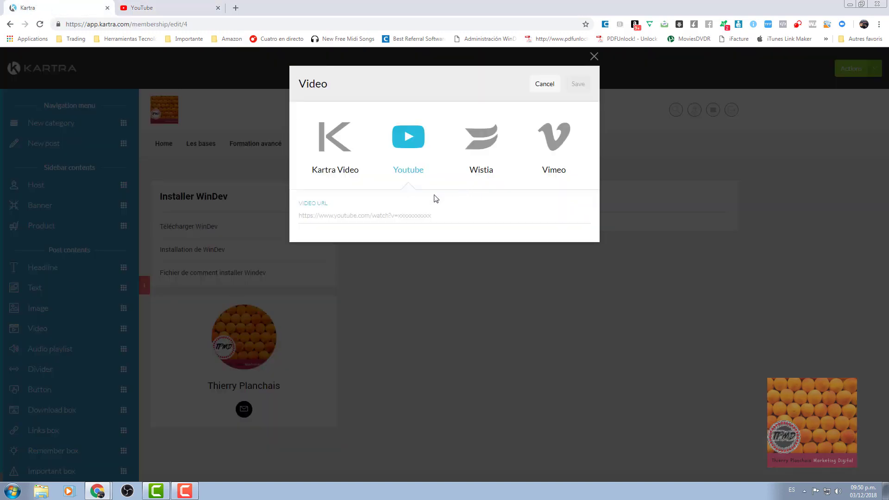
pyautogui.click(351, 215)
pyautogui.write('https://youtu.be/5bY1JKSaRjQ')
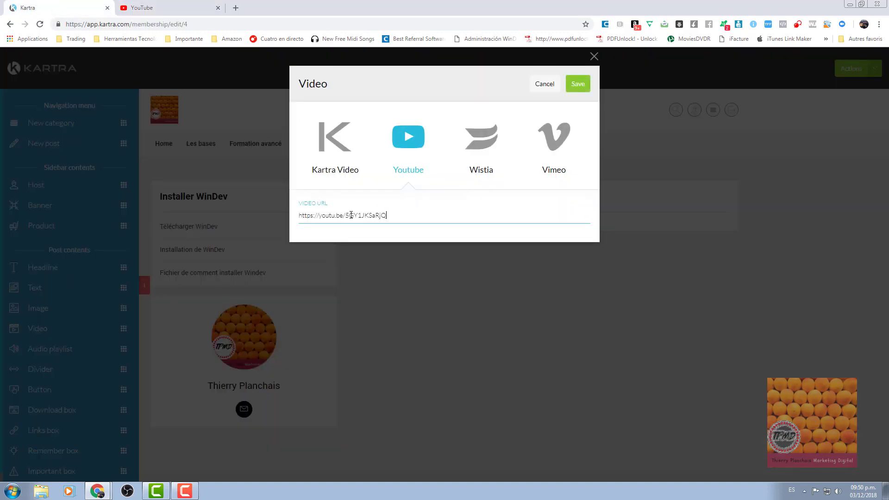
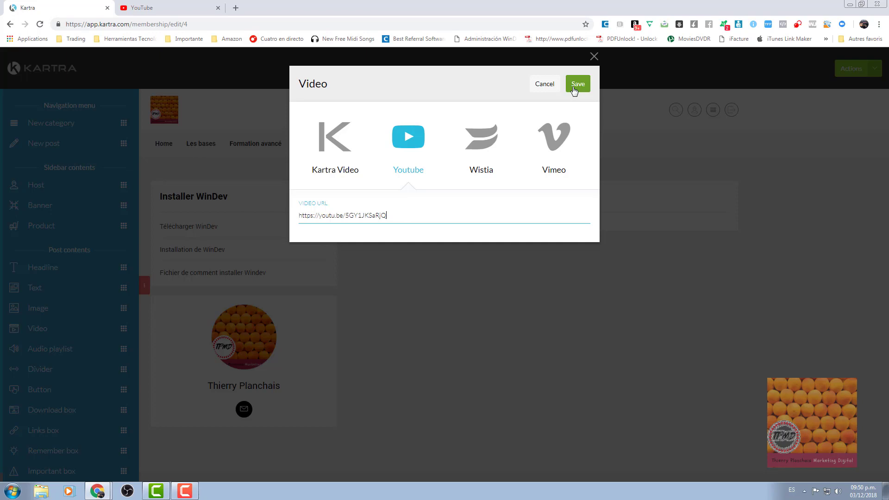
# Insert the 'Integración continua en 22' YouTube video into the Télécharger WinDev post.
pyautogui.click(574, 89)
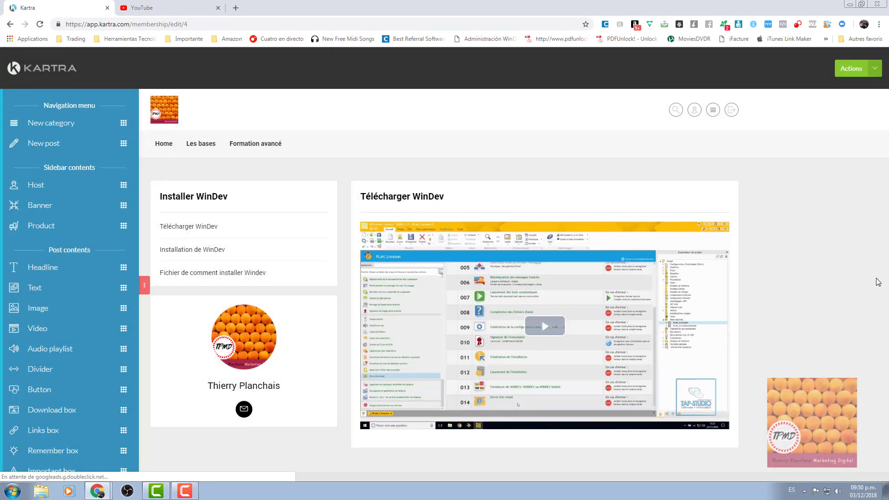
pyautogui.moveTo(526, 315)
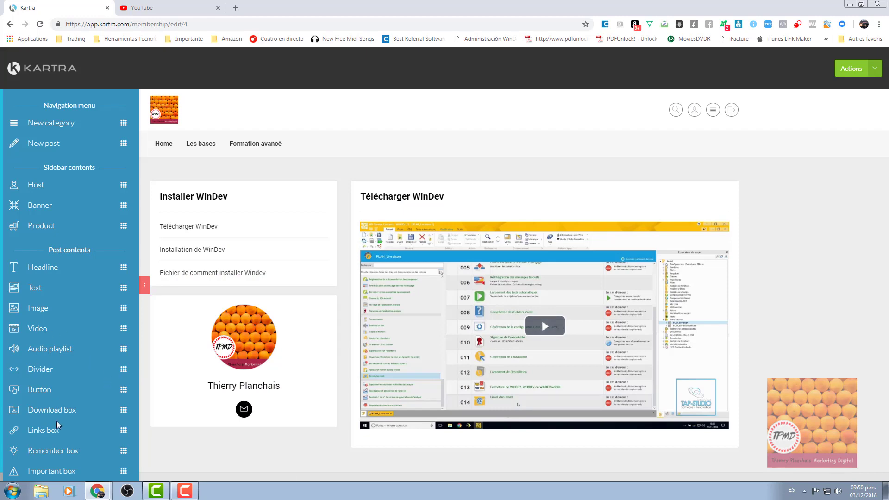
# Add a button labelled 'Suivant' linking to the membership post Installation de WinDev.
pyautogui.moveTo(50, 395); pyautogui.dragTo(500, 437)
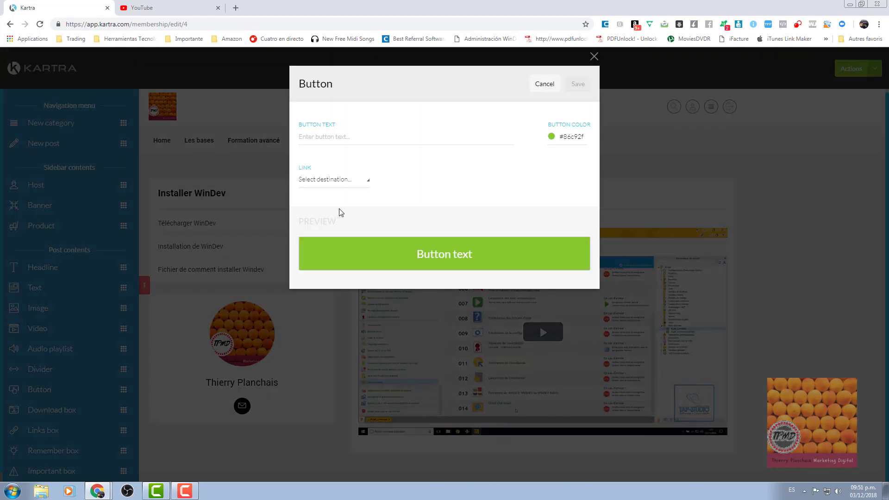
pyautogui.click(330, 139)
pyautogui.write('Suivant')
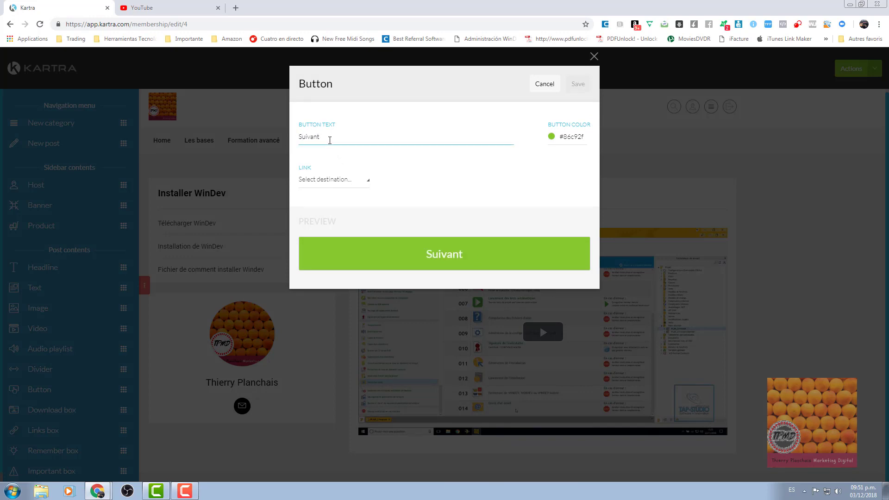
pyautogui.click(315, 182)
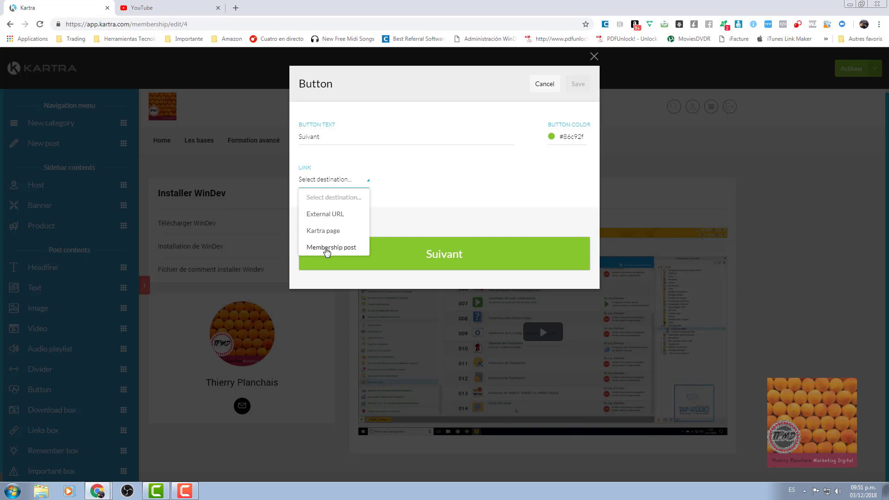
pyautogui.click(327, 248)
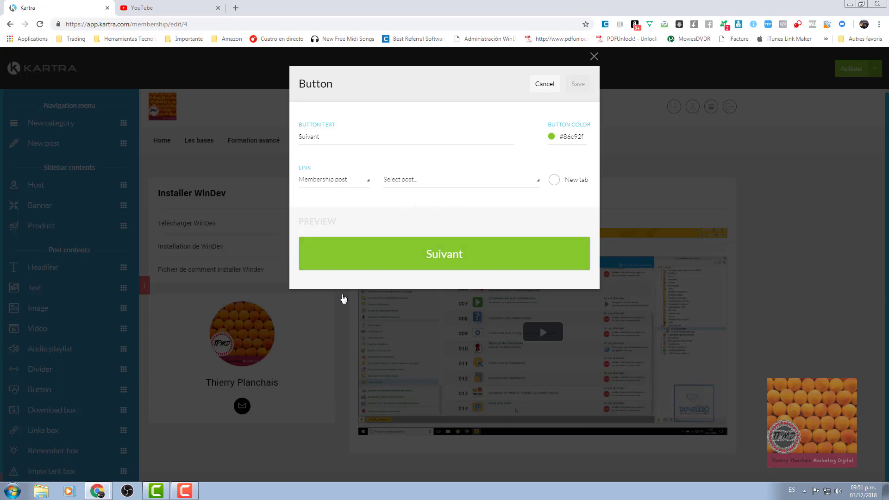
pyautogui.click(441, 187)
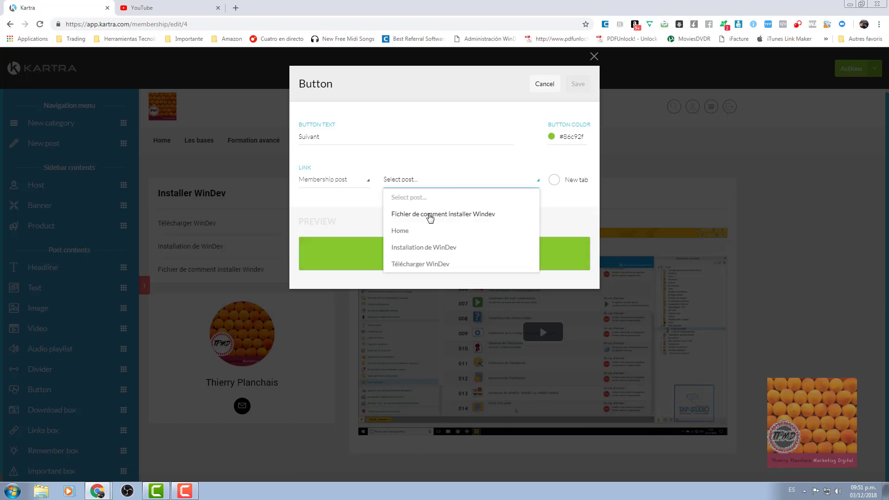
pyautogui.click(421, 249)
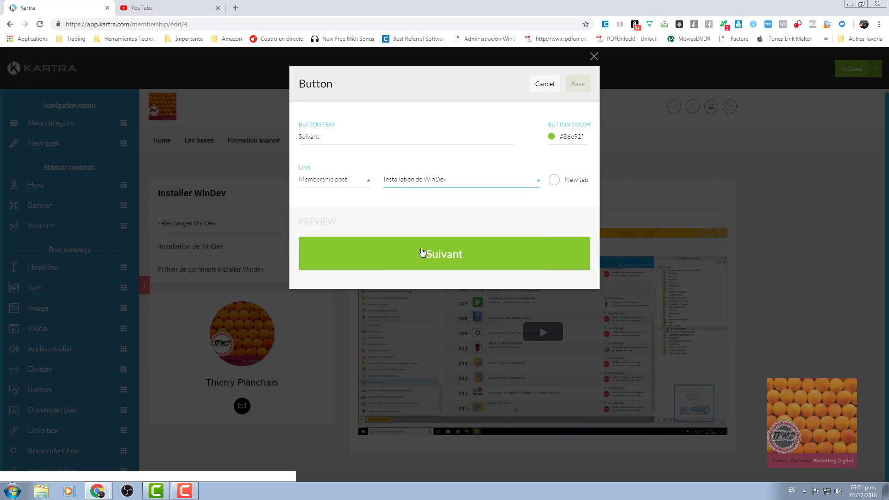
# Make the Suivant button pink and save it to the post.
pyautogui.click(553, 139)
pyautogui.moveTo(562, 160); pyautogui.dragTo(578, 151)
pyautogui.click(582, 151)
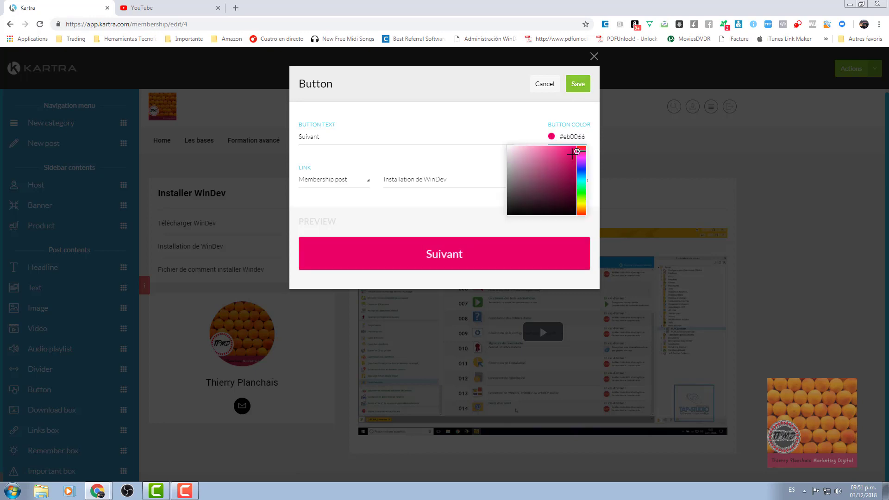
pyautogui.click(582, 84)
pyautogui.click(580, 84)
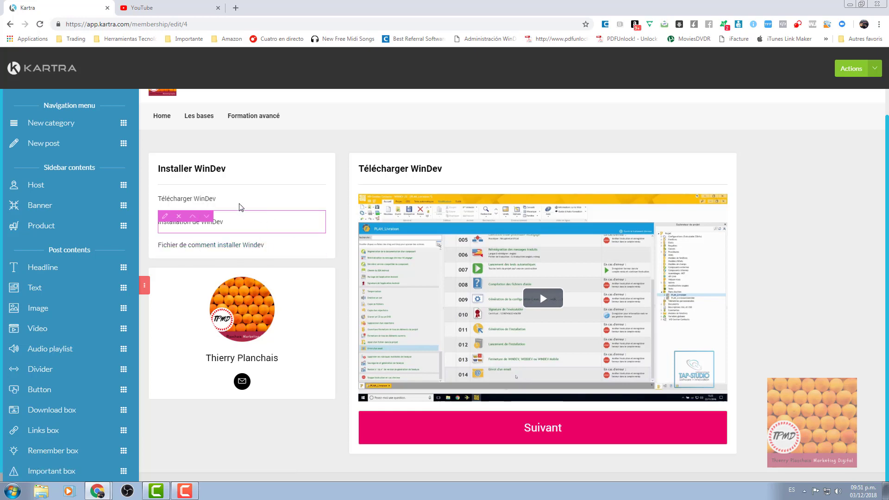
# Open the Installation de WinDev post and add a Video block with YouTube as source.
pyautogui.click(232, 227)
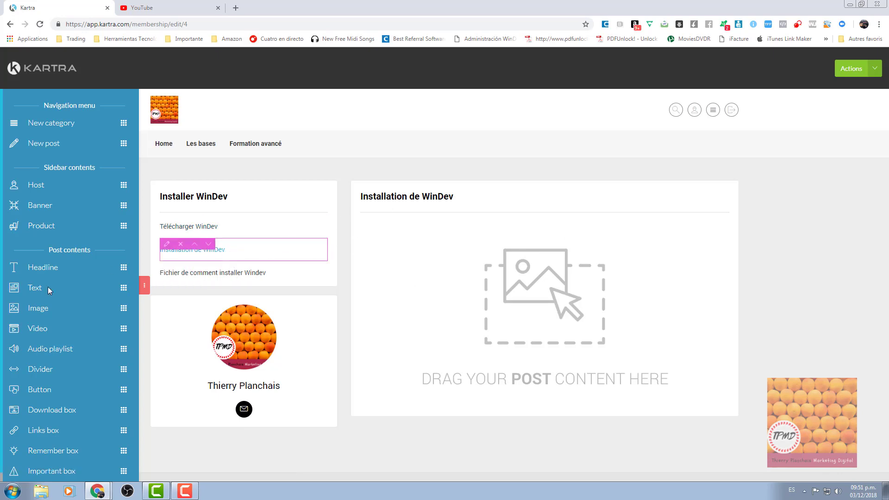
pyautogui.moveTo(43, 332); pyautogui.dragTo(512, 240)
pyautogui.click(418, 156)
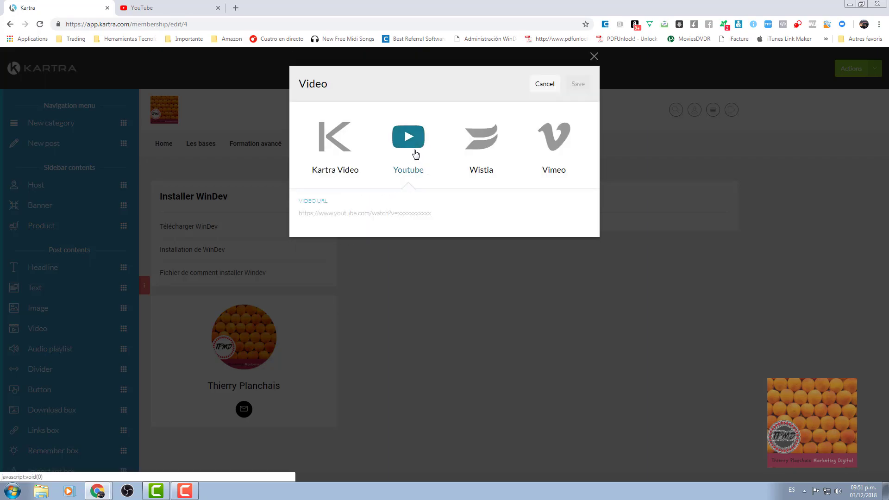
pyautogui.click(146, 9)
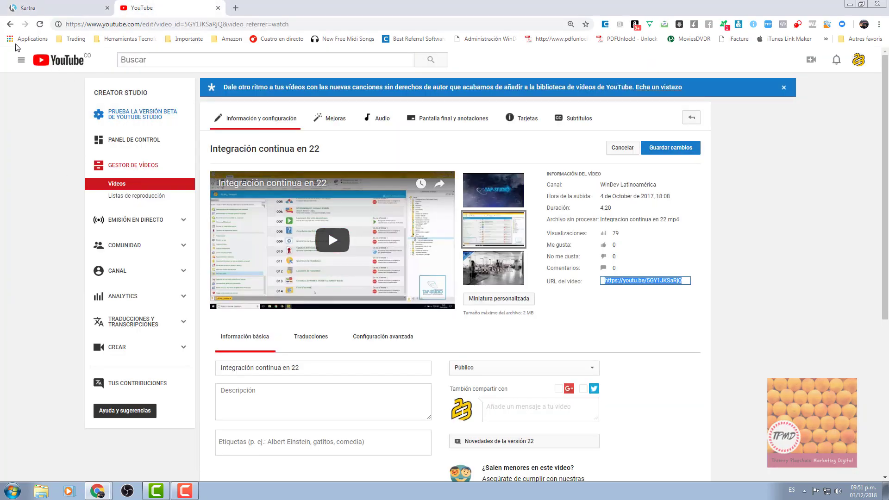
# Open 'El editor de imagen de la versión 22' from the playlist and select its share link.
pyautogui.click(9, 24)
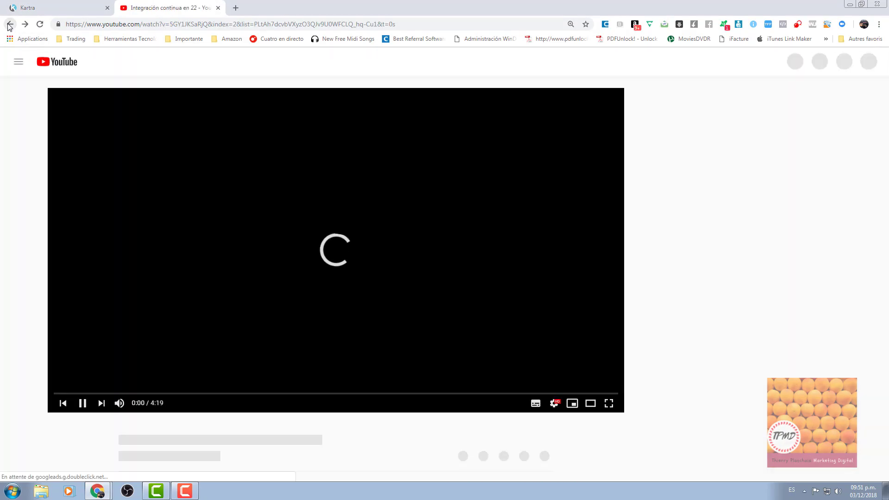
pyautogui.rightClick(9, 24)
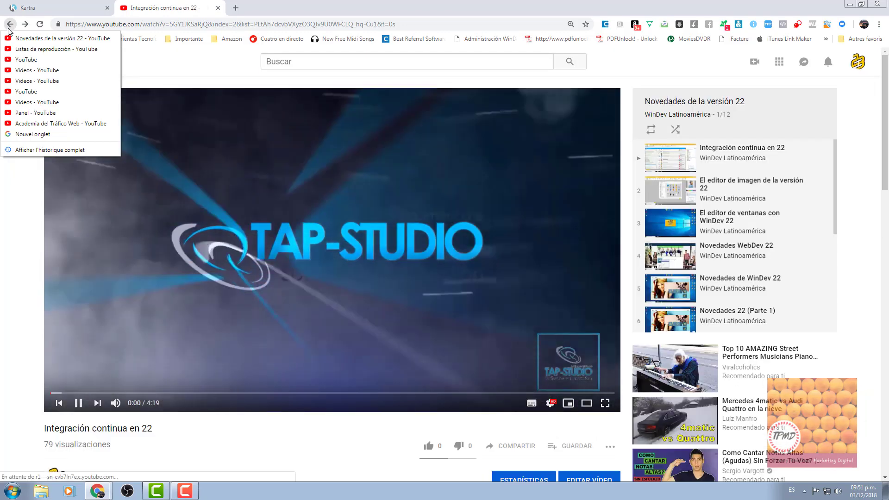
pyautogui.click(28, 38)
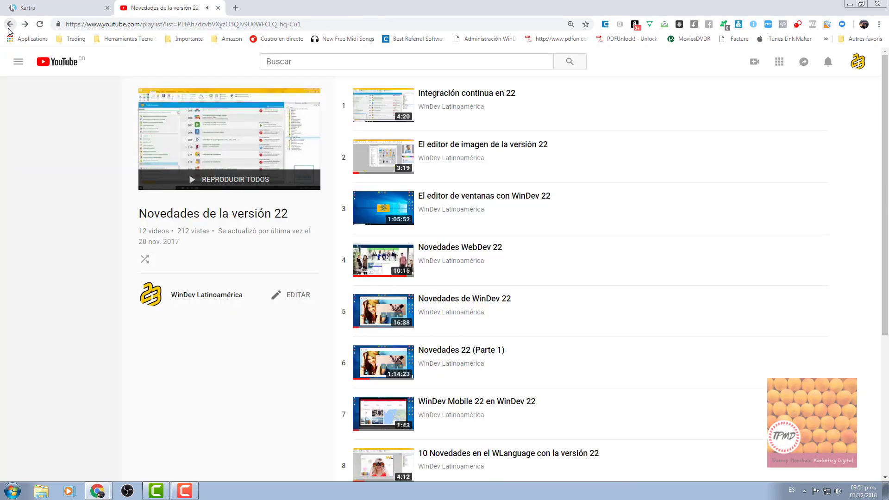
pyautogui.click(478, 146)
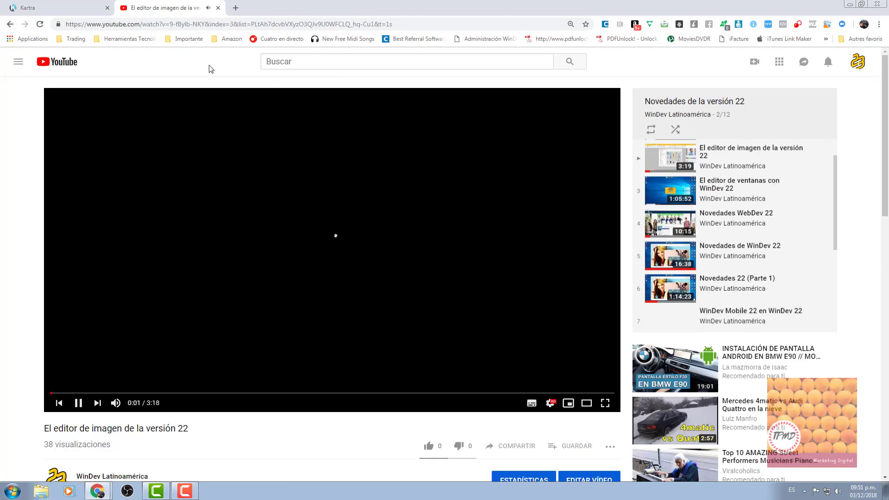
pyautogui.scroll(-2, 540, 434)
pyautogui.click(569, 388)
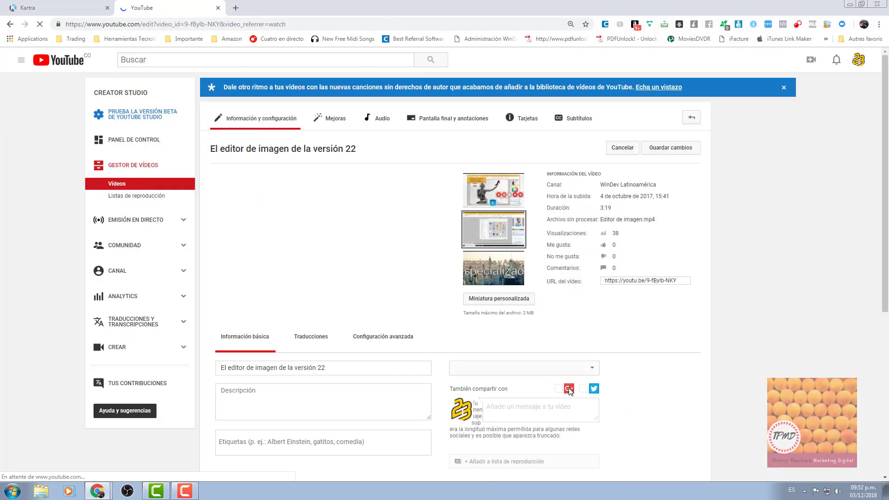
pyautogui.click(619, 282)
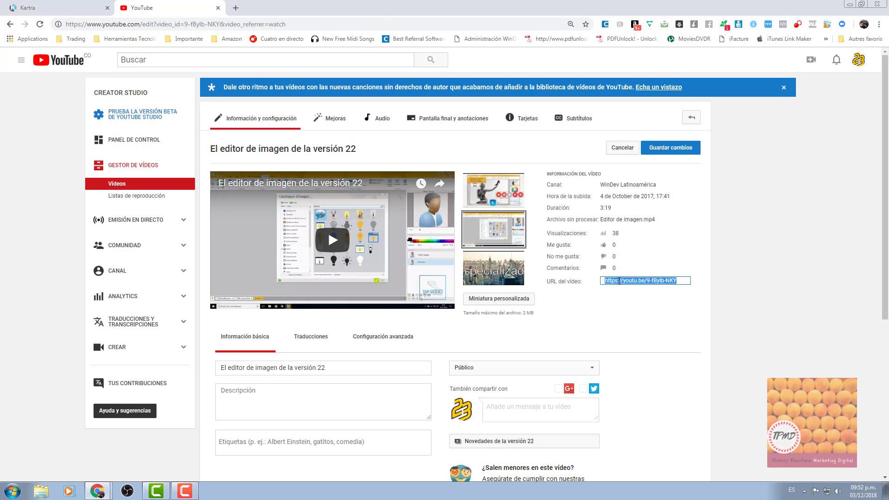
# Paste the editor de imagen video link into Kartra's video block and save it.
pyautogui.click(60, 7)
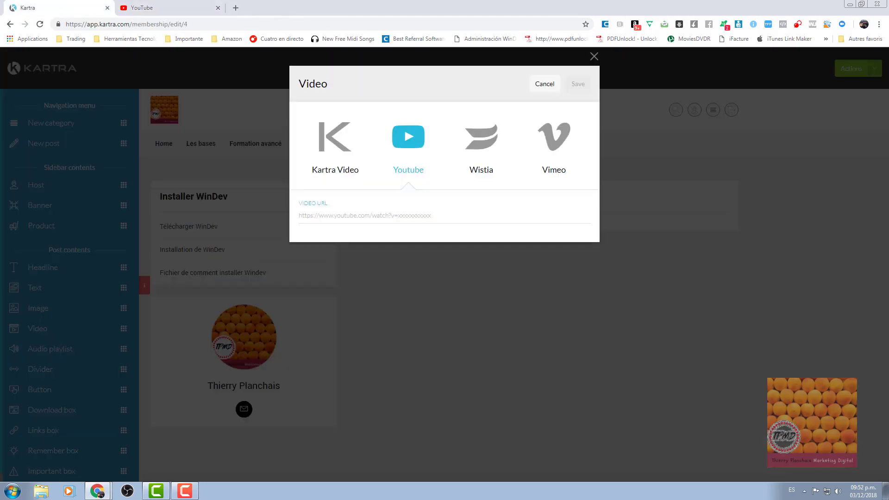
pyautogui.click(352, 218)
pyautogui.hotkey('ctrl', 'v')
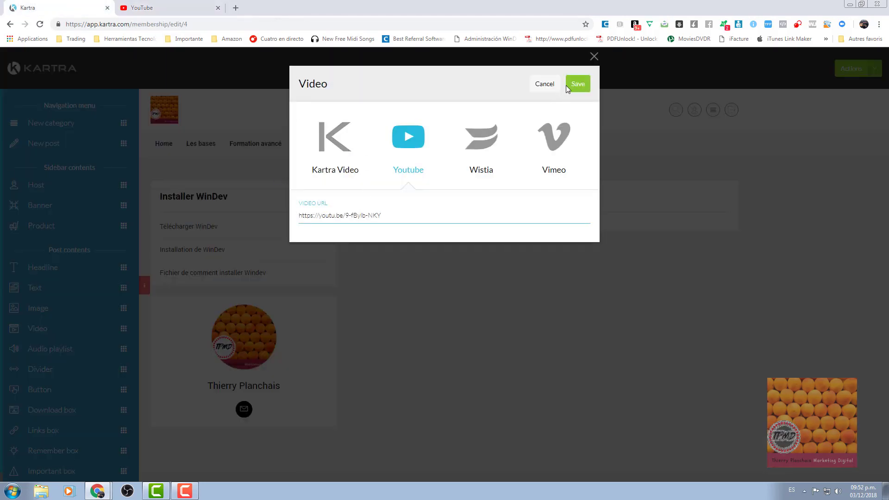
pyautogui.click(574, 84)
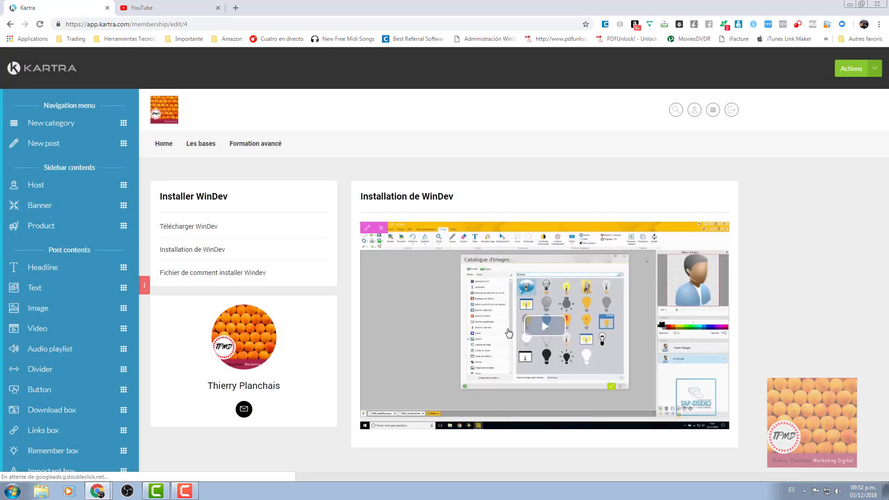
# Add a text block above the video reading 'C'est ma super formation sur l'éditeur d'image'.
pyautogui.moveTo(33, 293); pyautogui.dragTo(410, 234)
pyautogui.tripleClick(409, 234)
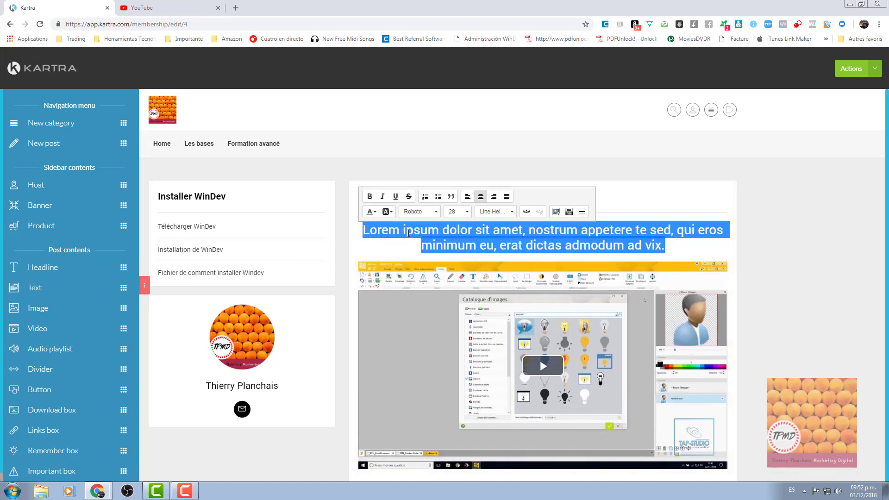
pyautogui.write("C'est de")
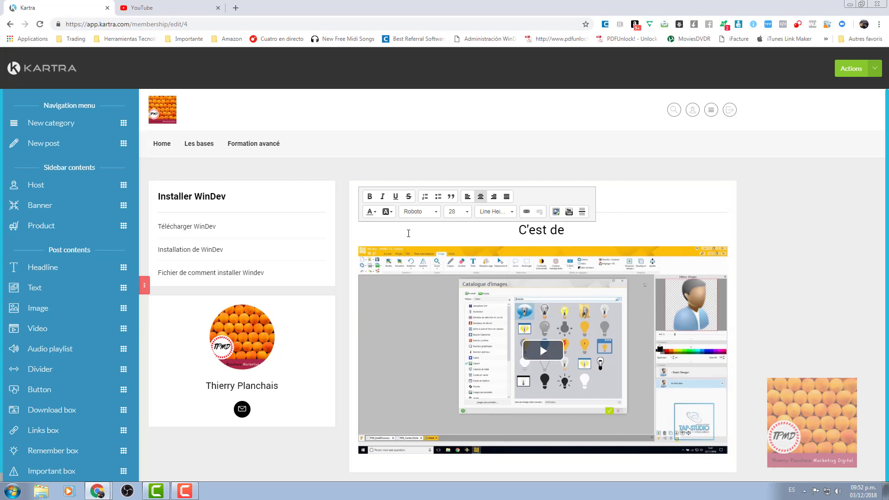
pyautogui.press('BackSpace')
pyautogui.press('BackSpace')
pyautogui.press('BackSpace')
pyautogui.write('ma s')
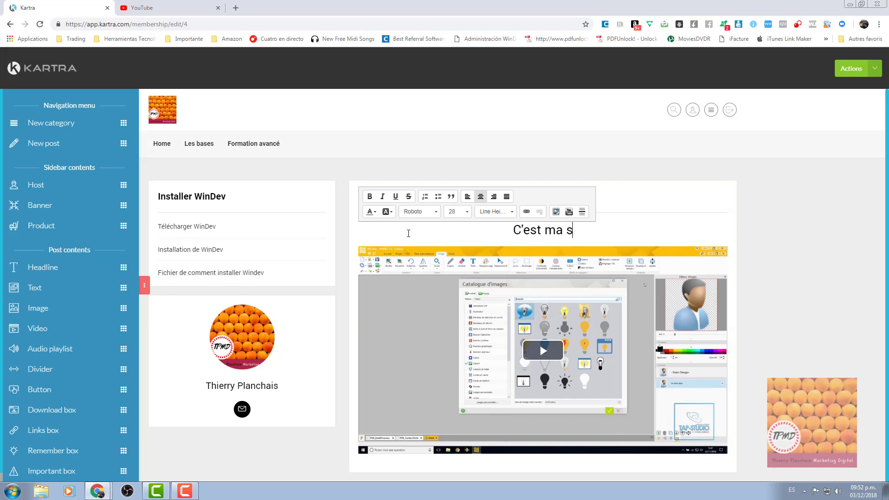
pyautogui.write('uper formati')
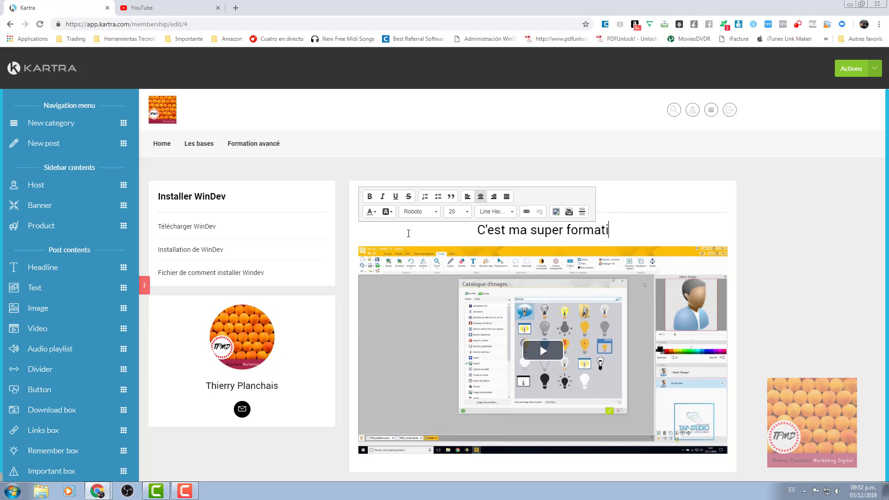
pyautogui.write('on sur l')
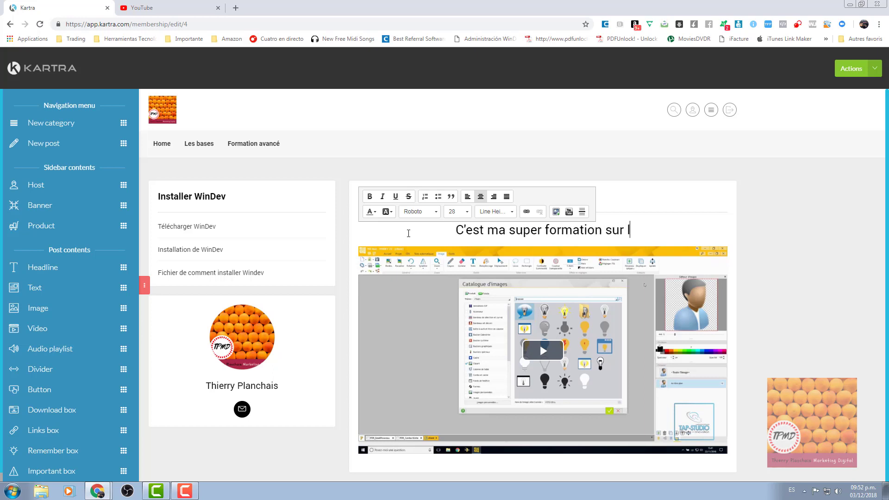
pyautogui.write("'")
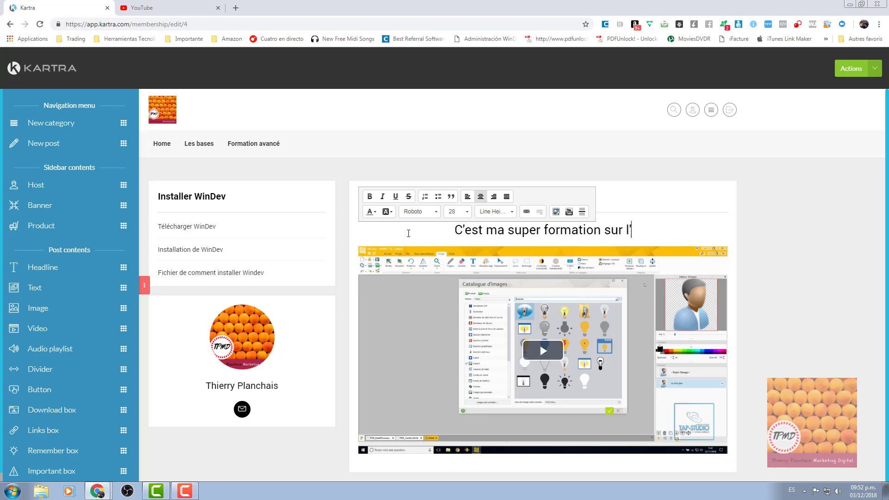
pyautogui.write('éditeur ')
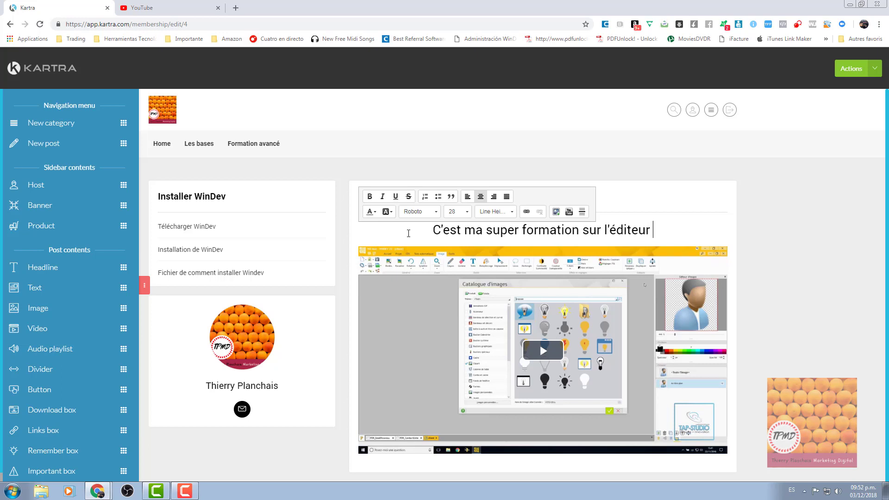
pyautogui.write("d'image")
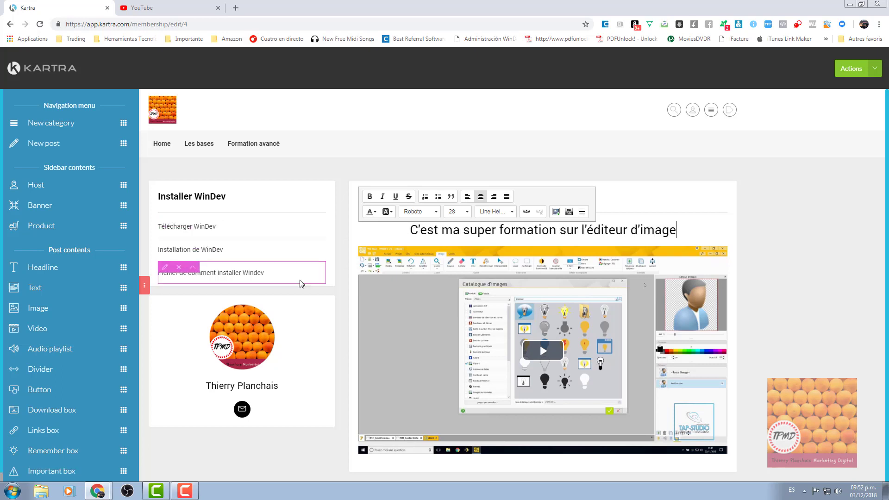
pyautogui.click(782, 232)
pyautogui.scroll(-1, 782, 232)
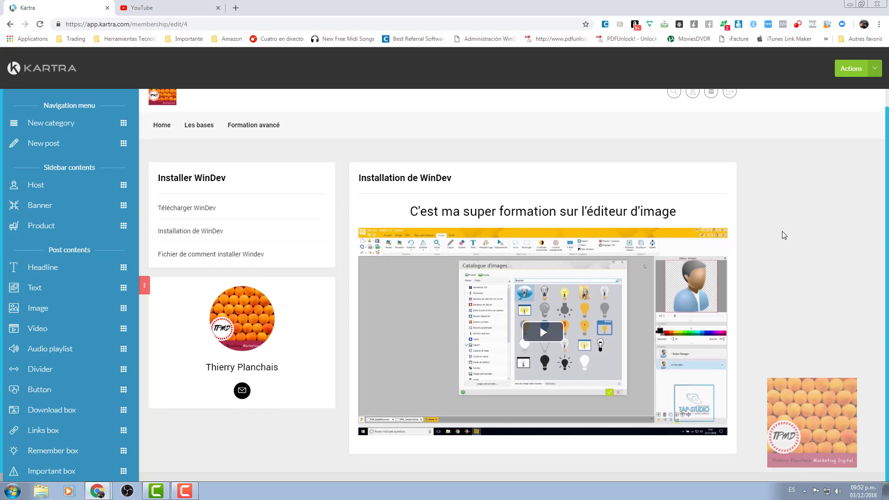
# Save membership progress and go to Formation avancé > Connaissance du code.
pyautogui.click(875, 69)
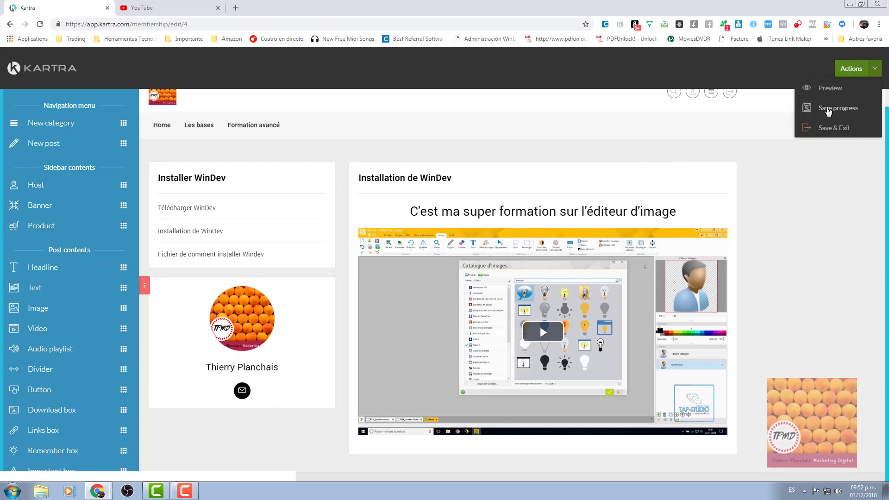
pyautogui.click(825, 108)
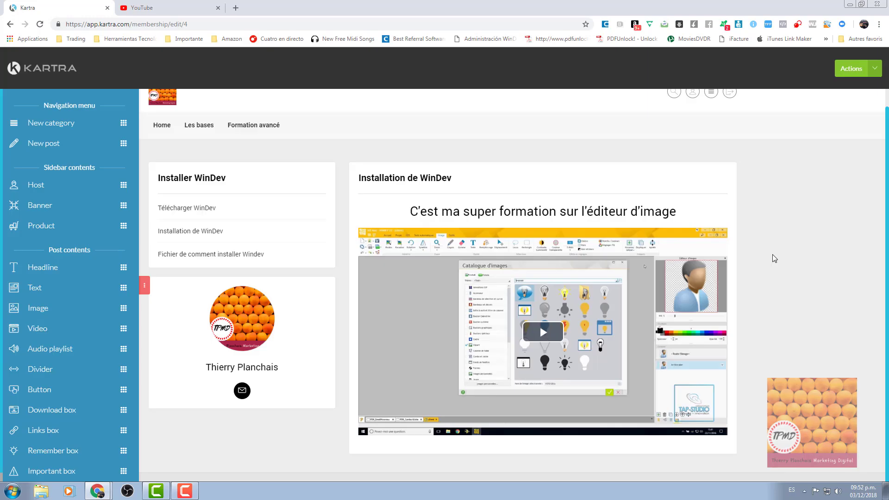
pyautogui.moveTo(245, 129)
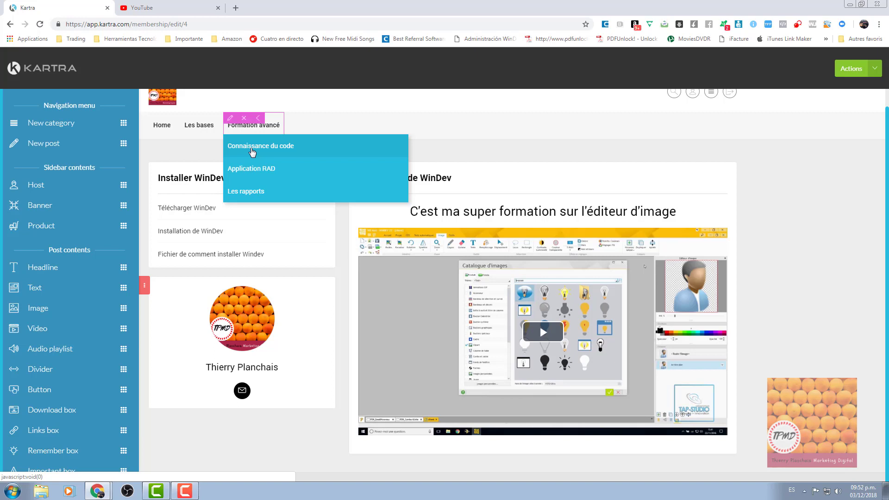
pyautogui.click(252, 149)
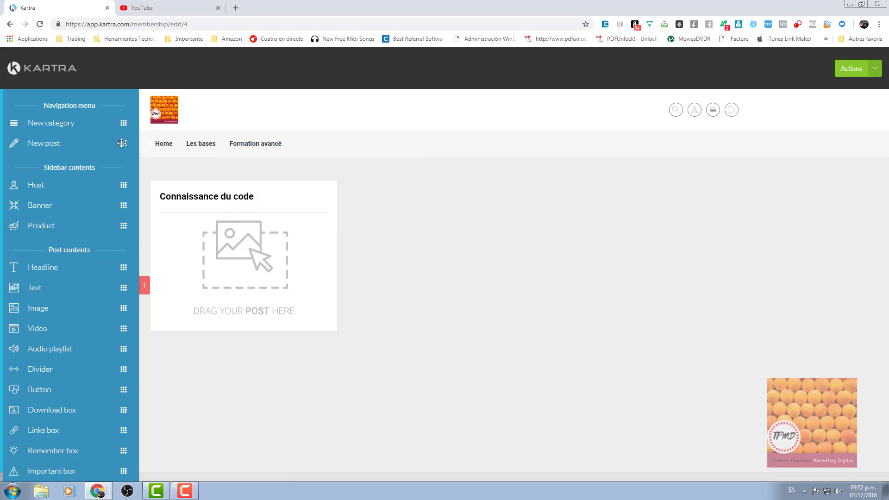
pyautogui.moveTo(122, 144); pyautogui.dragTo(323, 240)
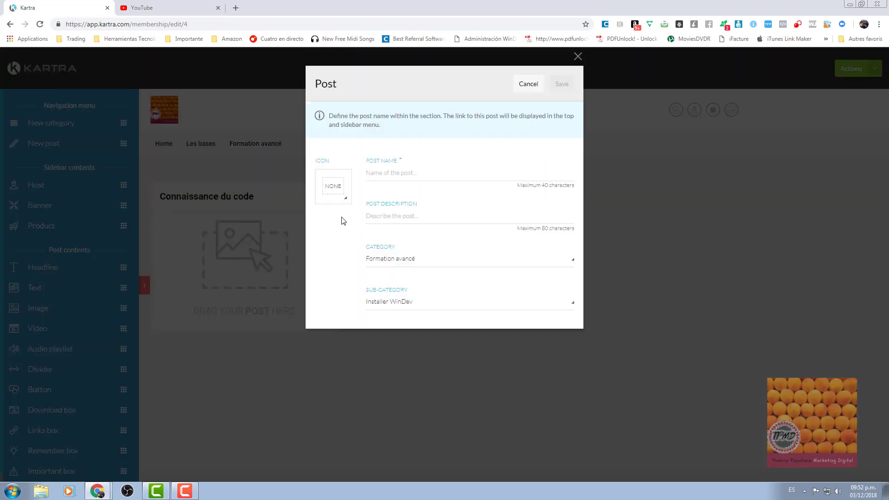
# Create a post named 'Le code' with description 'Le Code'.
pyautogui.click(398, 172)
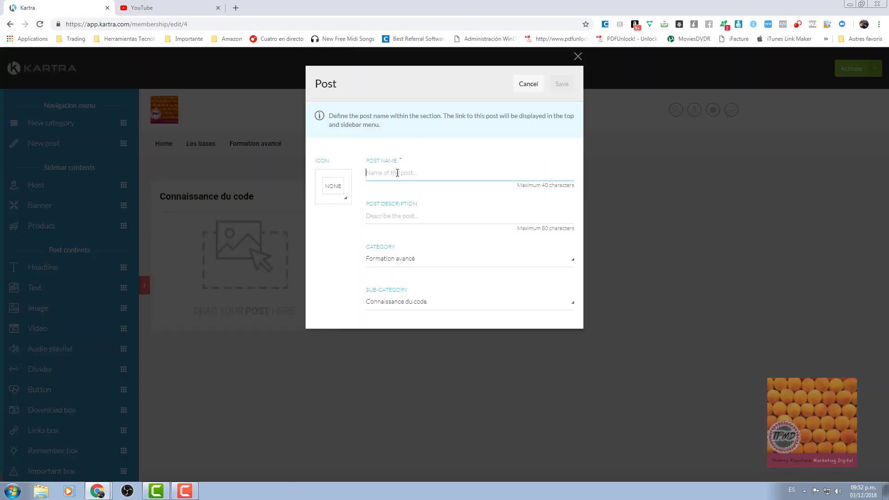
pyautogui.write('Le code')
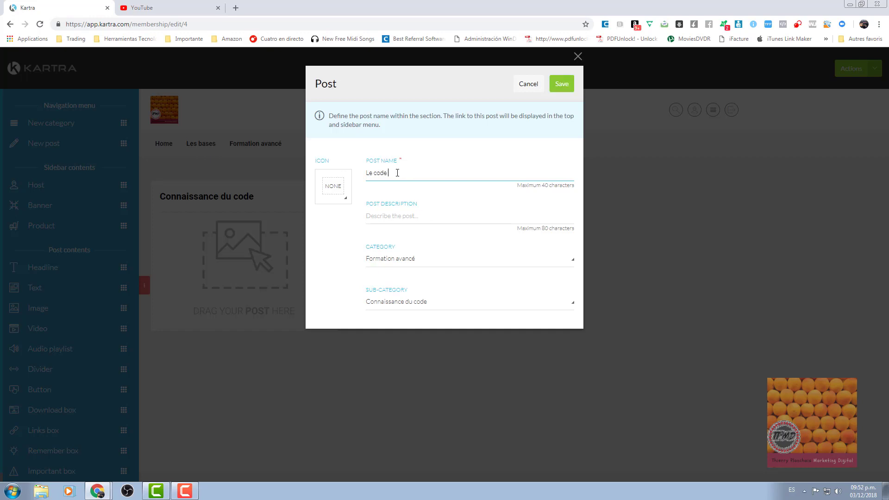
pyautogui.write('Le Code')
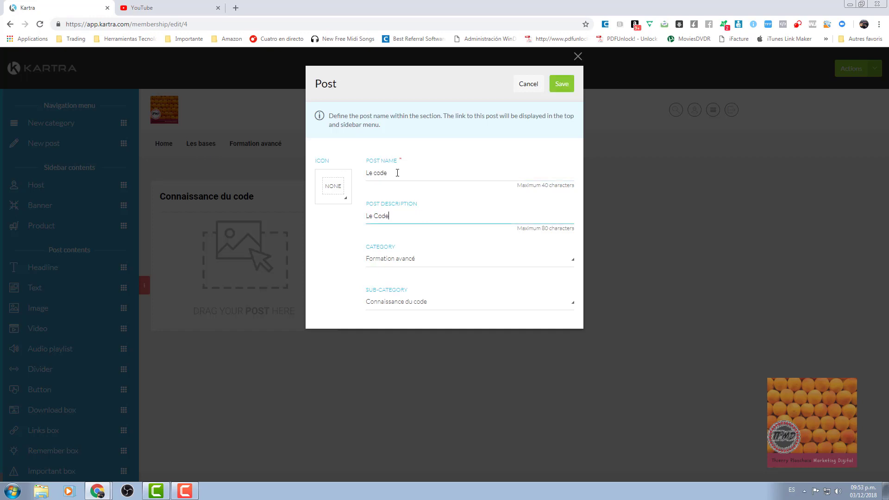
pyautogui.press('Tab')
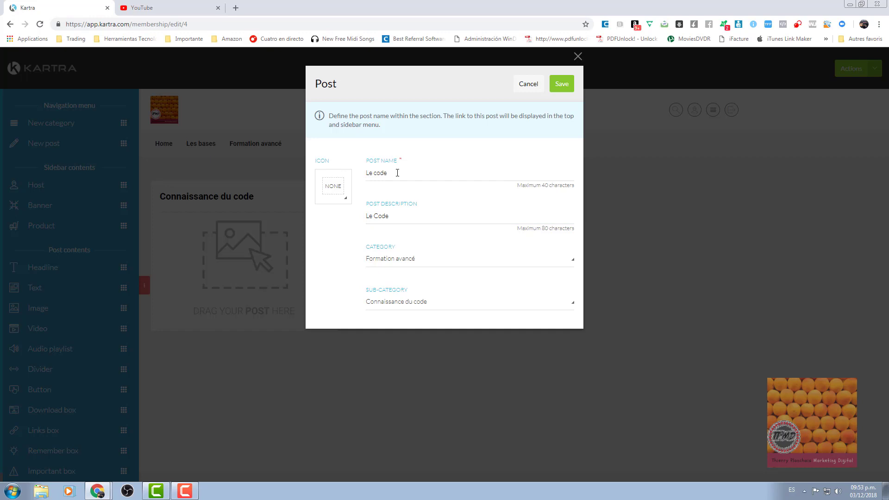
pyautogui.click(562, 84)
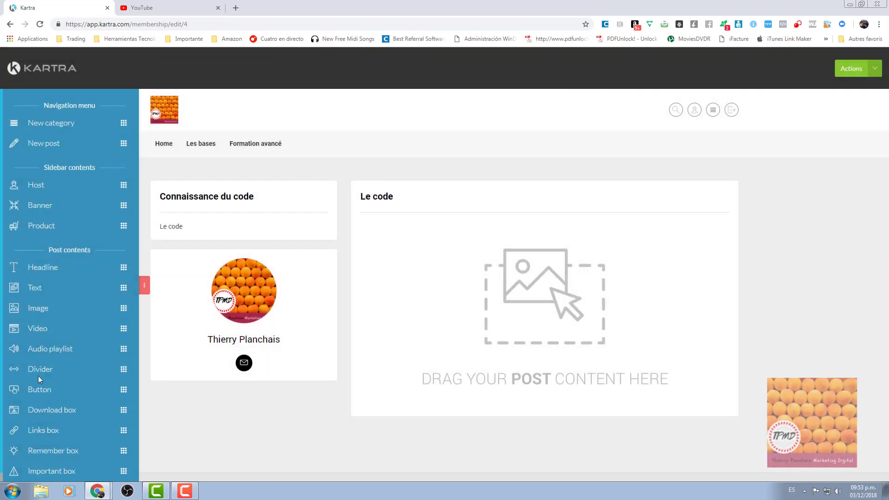
# Add a divider and a download box offering the uploaded file Documentacion PC SOFT.txt.
pyautogui.moveTo(39, 377); pyautogui.dragTo(477, 224)
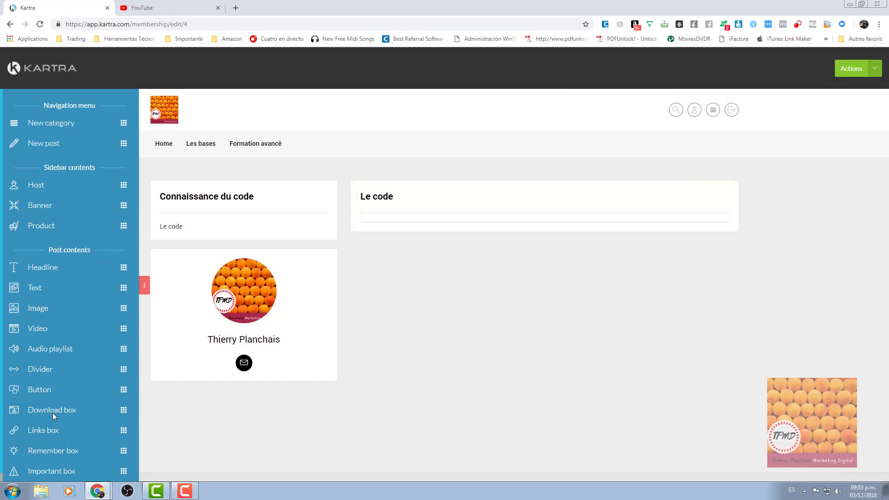
pyautogui.moveTo(53, 413); pyautogui.dragTo(516, 282)
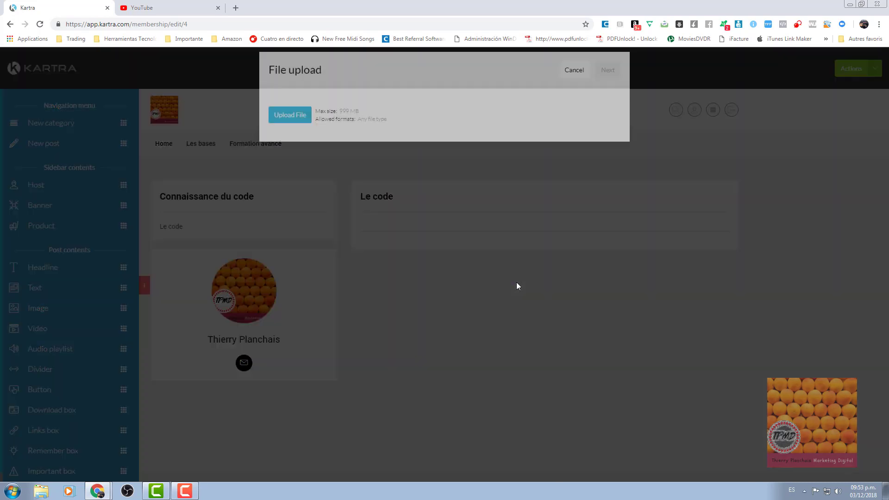
pyautogui.click(297, 133)
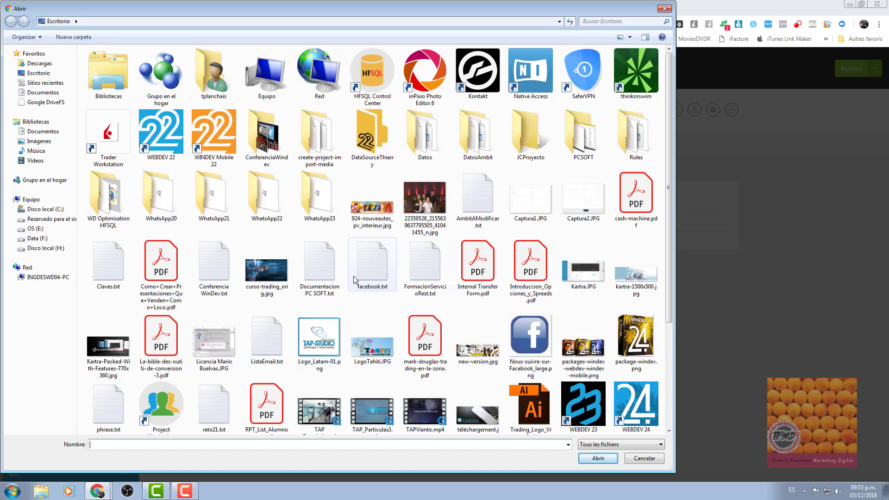
pyautogui.click(320, 266)
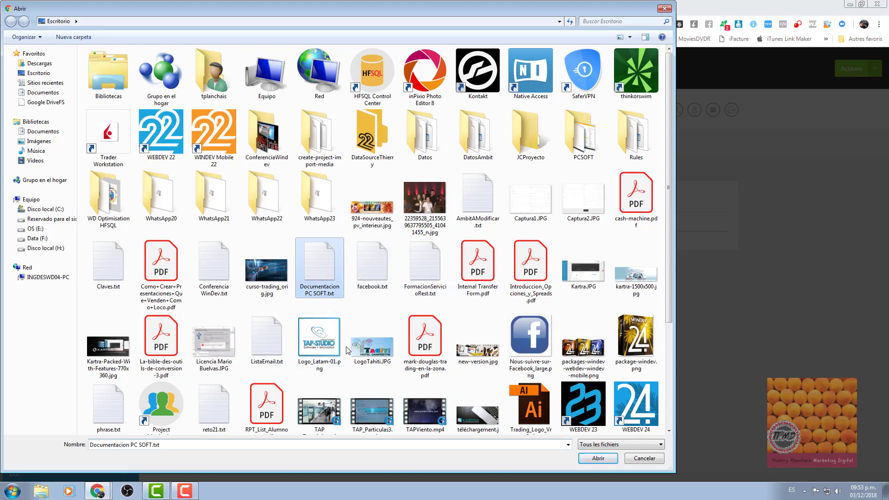
pyautogui.click(588, 460)
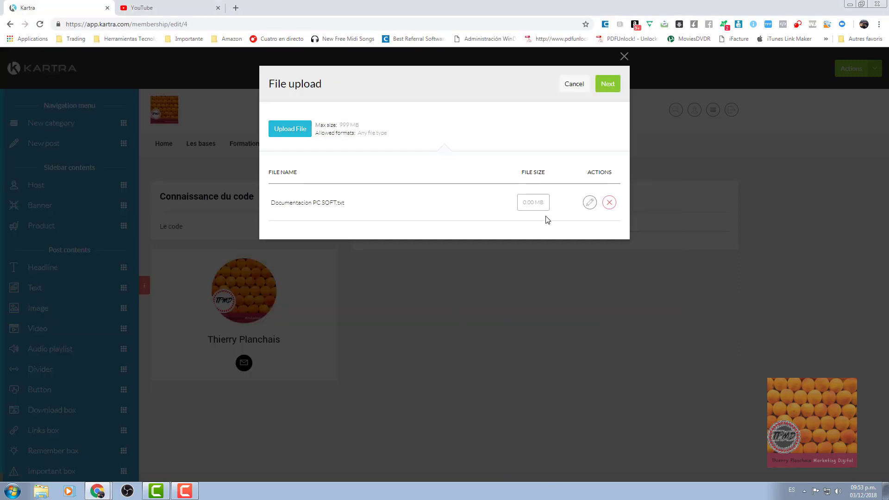
pyautogui.click(608, 86)
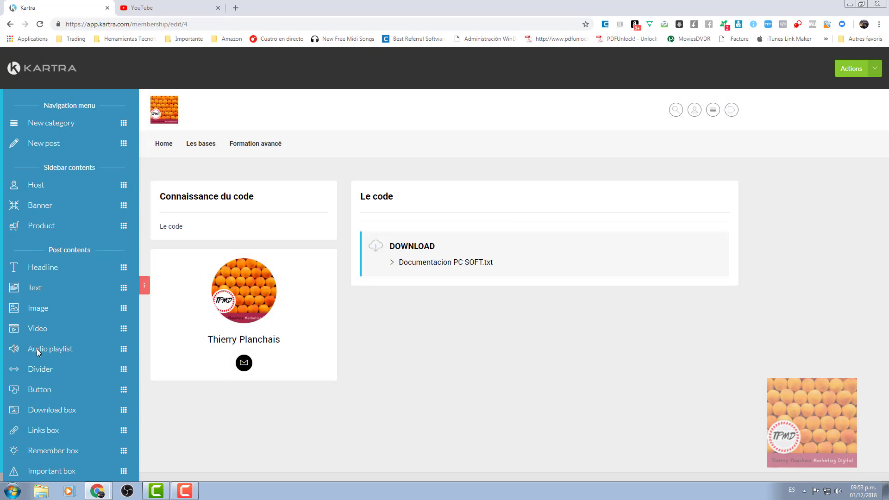
pyautogui.moveTo(38, 353); pyautogui.dragTo(453, 367)
# Choose Enya - Only Time.mp3 from the Music library for the audio playlist.
pyautogui.click(297, 132)
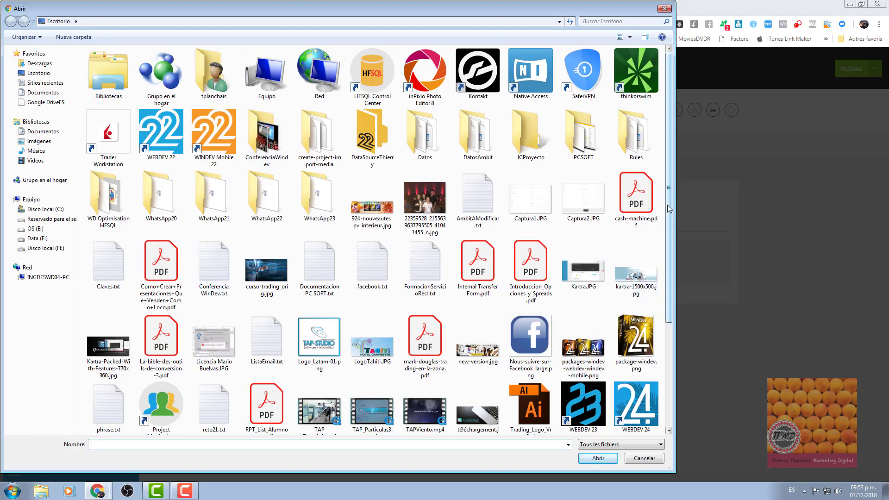
pyautogui.scroll(-3, 664, 352)
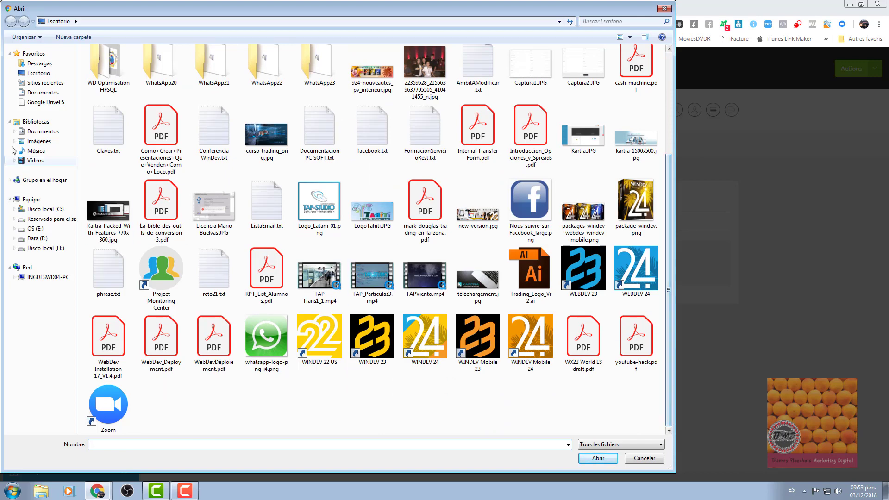
pyautogui.click(32, 74)
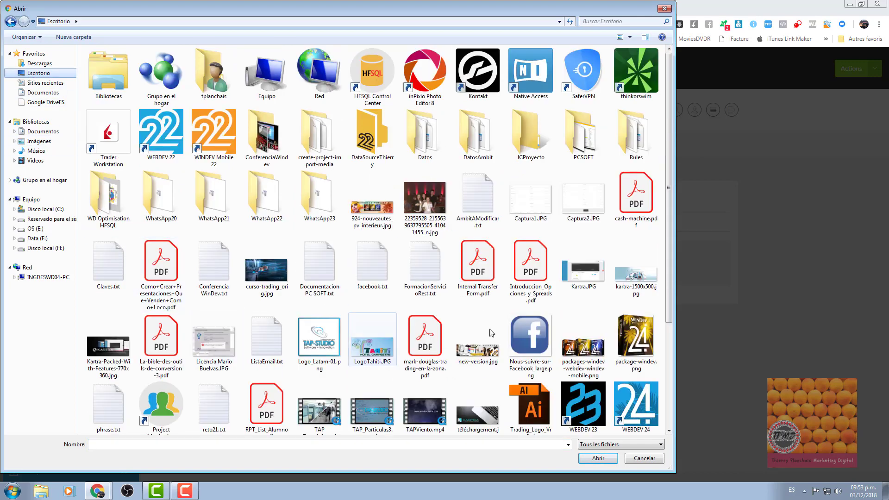
pyautogui.moveTo(669, 237); pyautogui.dragTo(670, 391)
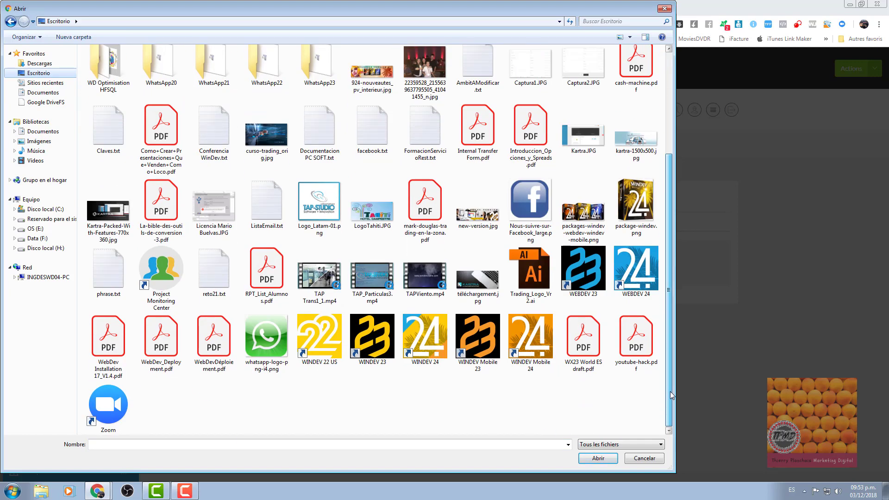
pyautogui.click(37, 151)
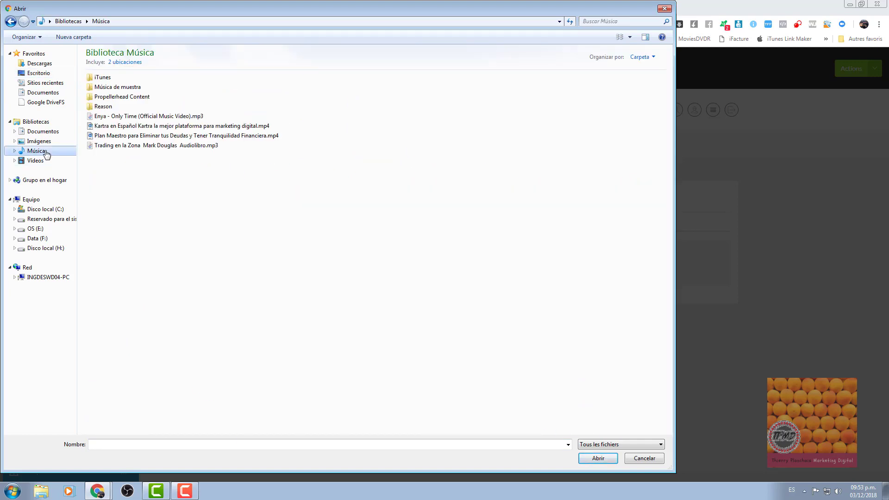
pyautogui.click(113, 118)
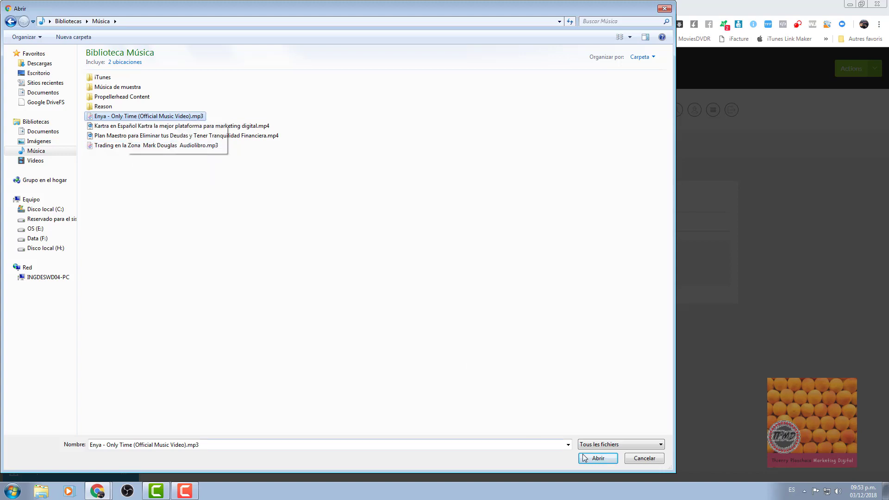
pyautogui.click(595, 456)
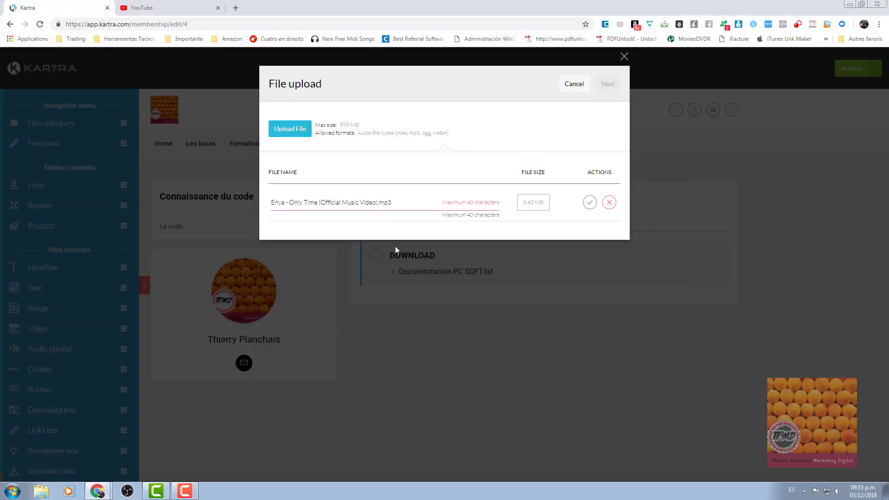
# Confirm the track name and upload the MP3 into the audio player.
pyautogui.click(404, 199)
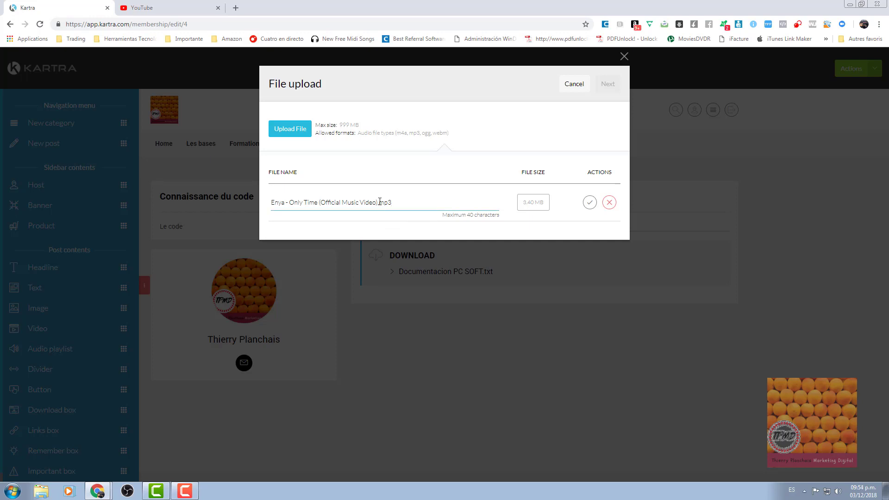
pyautogui.moveTo(377, 204); pyautogui.dragTo(329, 204)
pyautogui.click(590, 202)
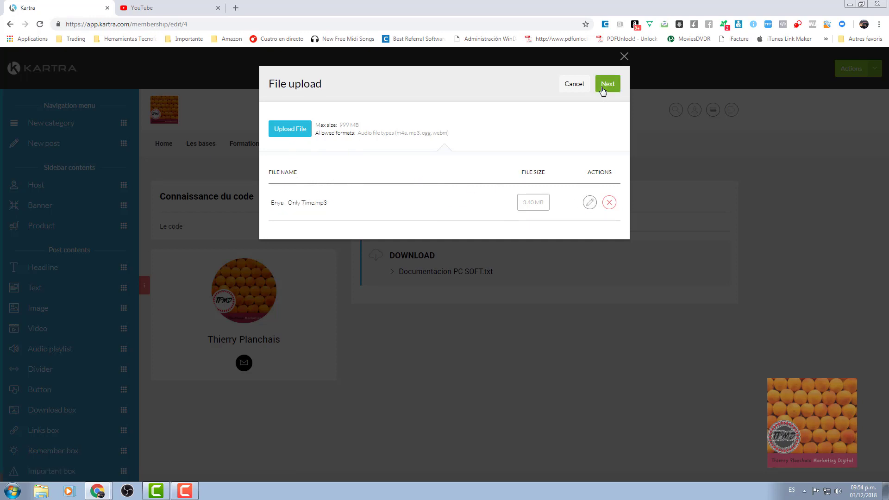
pyautogui.click(603, 86)
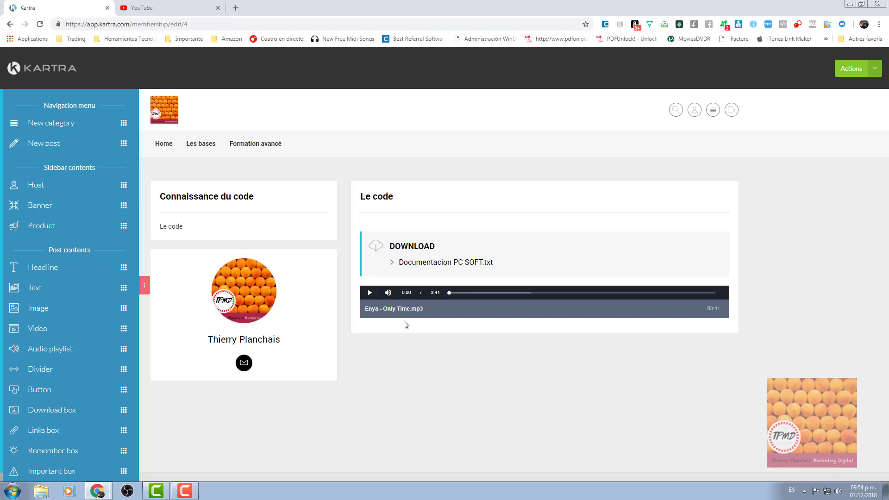
pyautogui.moveTo(387, 301)
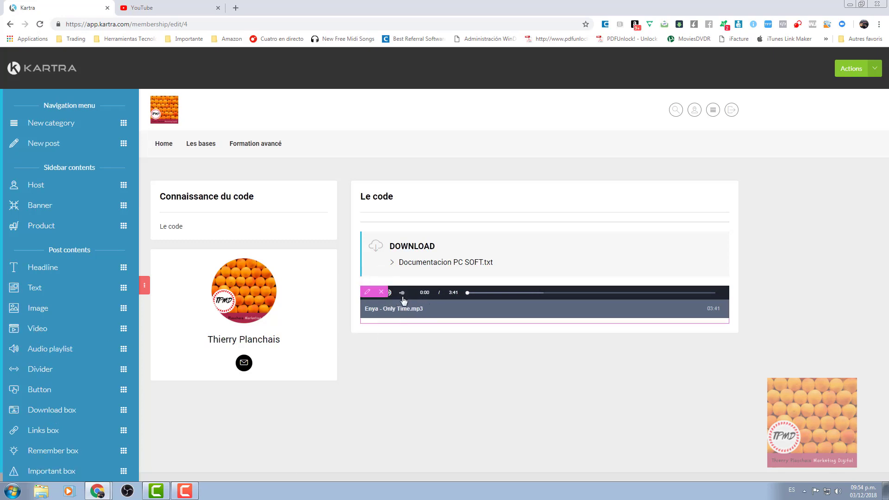
# Save the membership from Actions, then open the WinDev portal preview in a new tab.
pyautogui.click(875, 69)
pyautogui.click(841, 114)
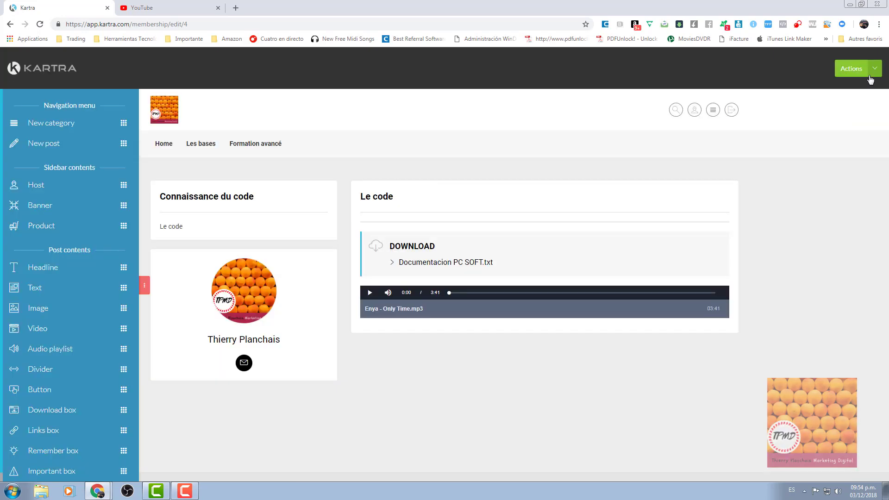
pyautogui.click(875, 69)
pyautogui.click(818, 88)
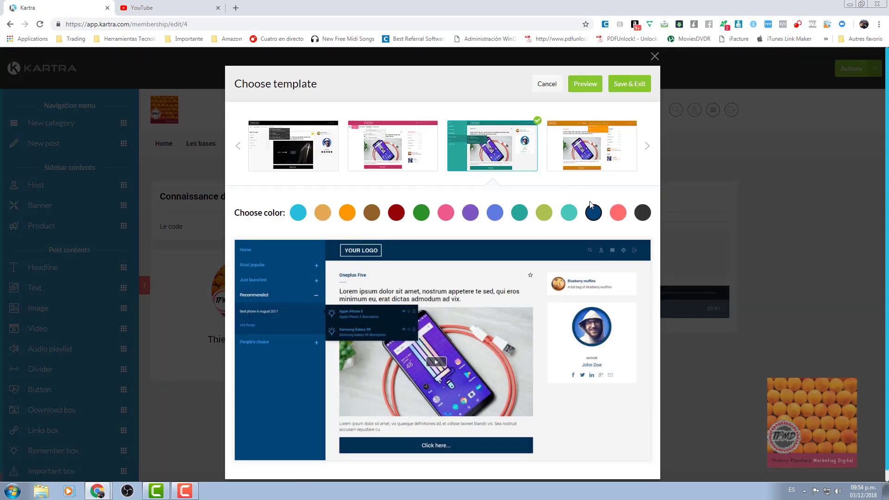
pyautogui.click(589, 85)
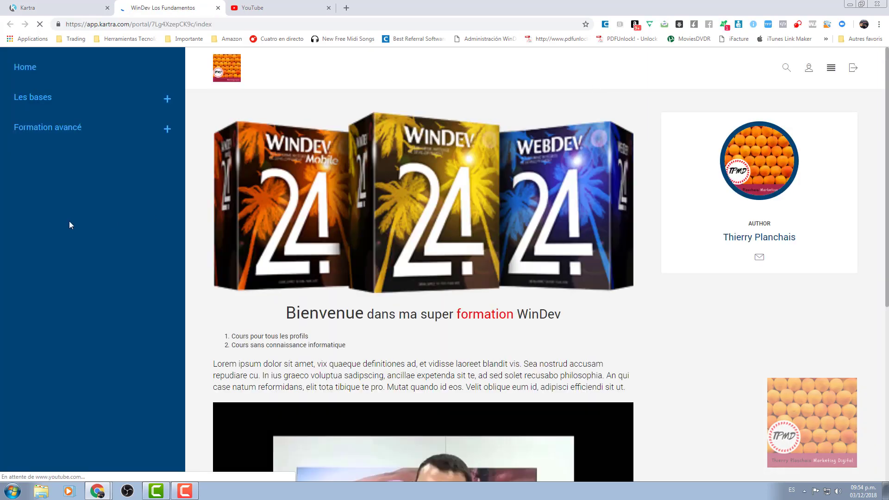
# In the preview, view the Télécharger WinDev, Installation de WinDev and Fichier de comment installer Windev posts under Les bases.
pyautogui.click(30, 97)
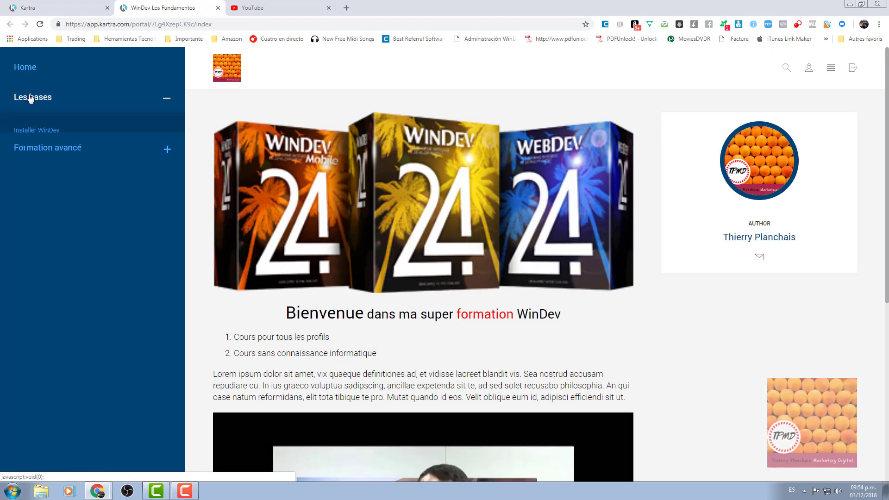
pyautogui.click(56, 135)
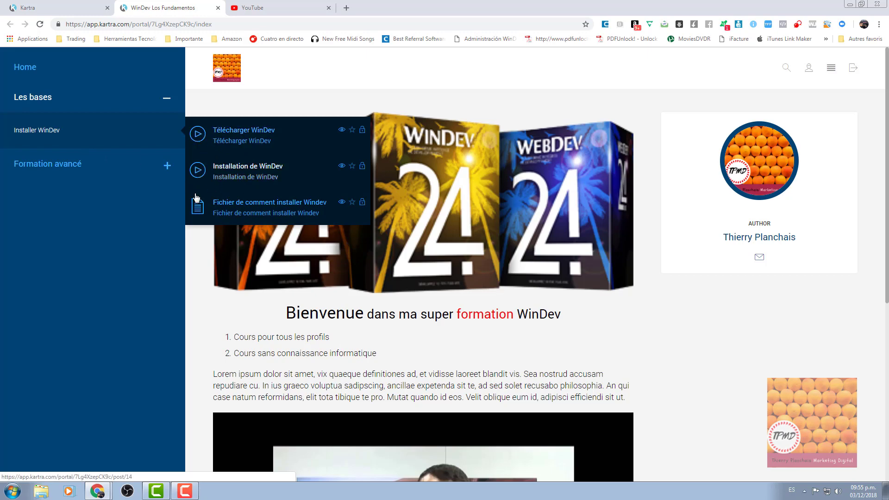
pyautogui.click(241, 144)
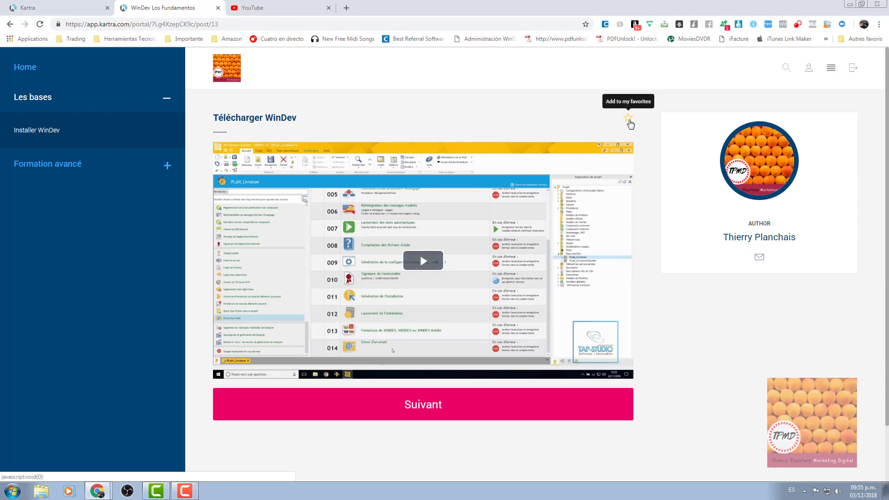
pyautogui.moveTo(139, 145)
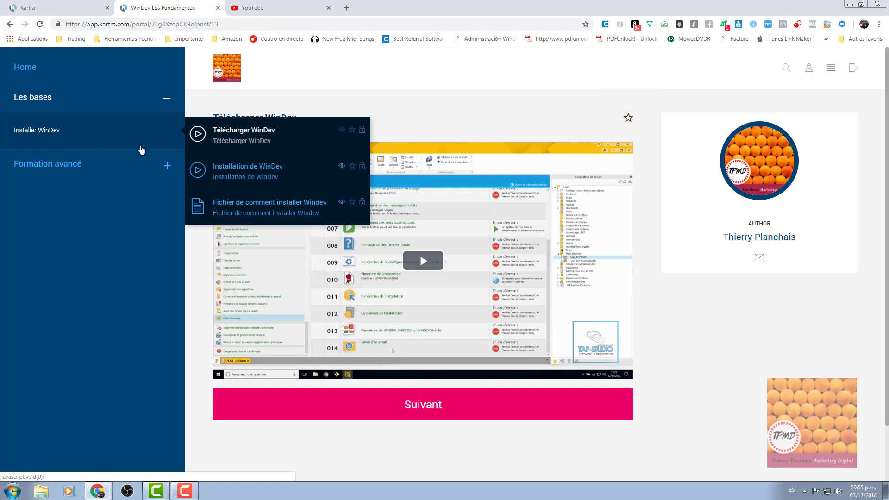
pyautogui.click(241, 178)
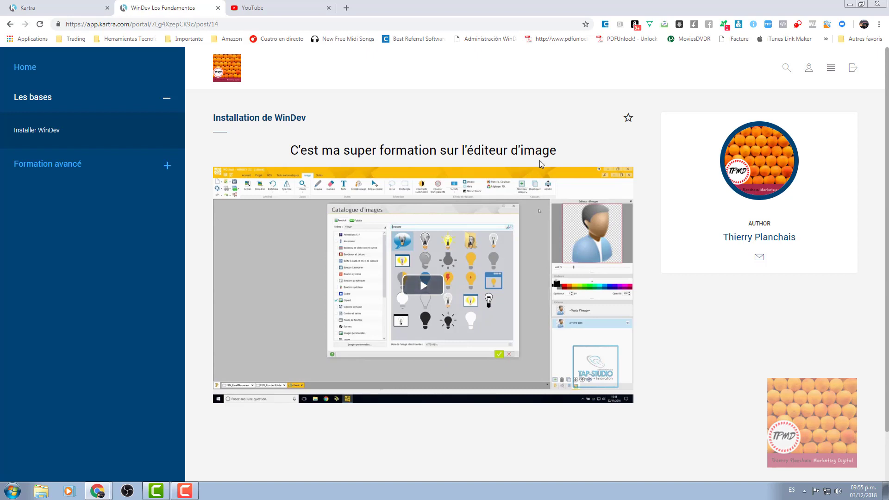
pyautogui.moveTo(52, 137)
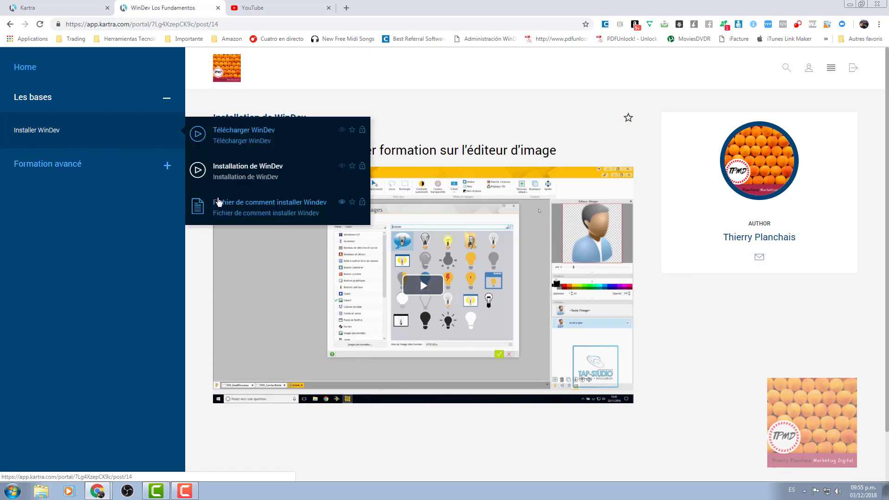
pyautogui.click(224, 209)
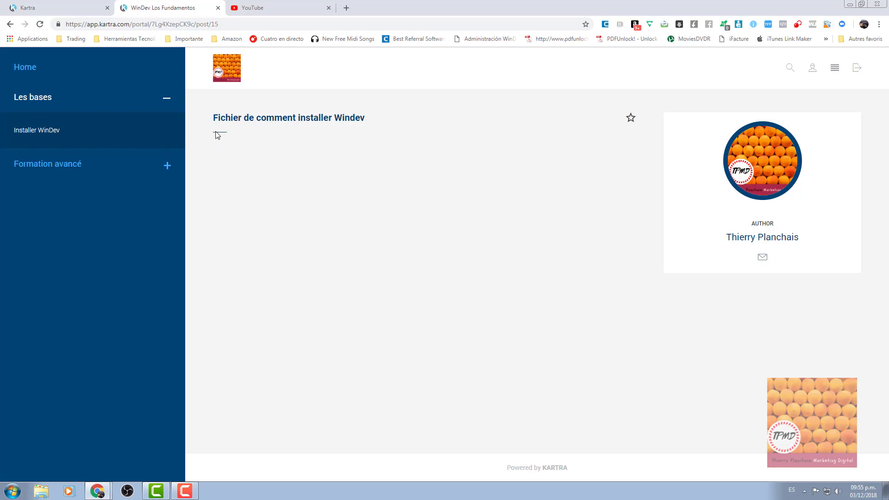
pyautogui.click(27, 133)
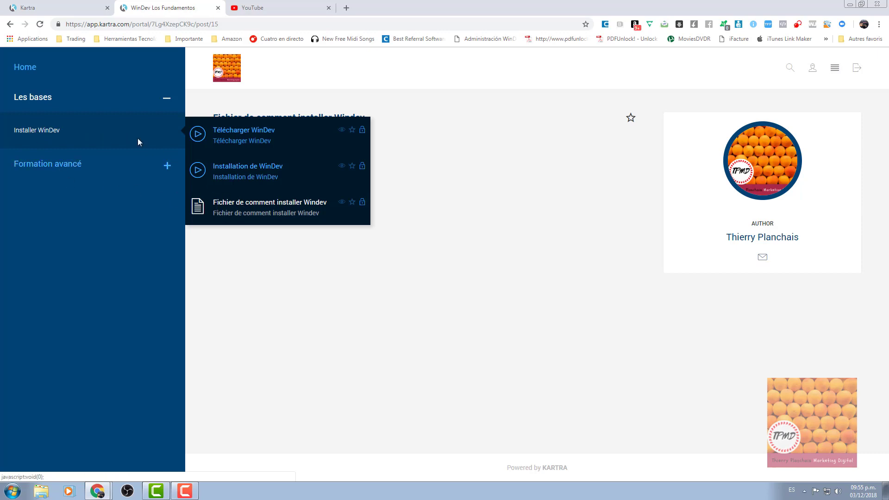
pyautogui.click(69, 131)
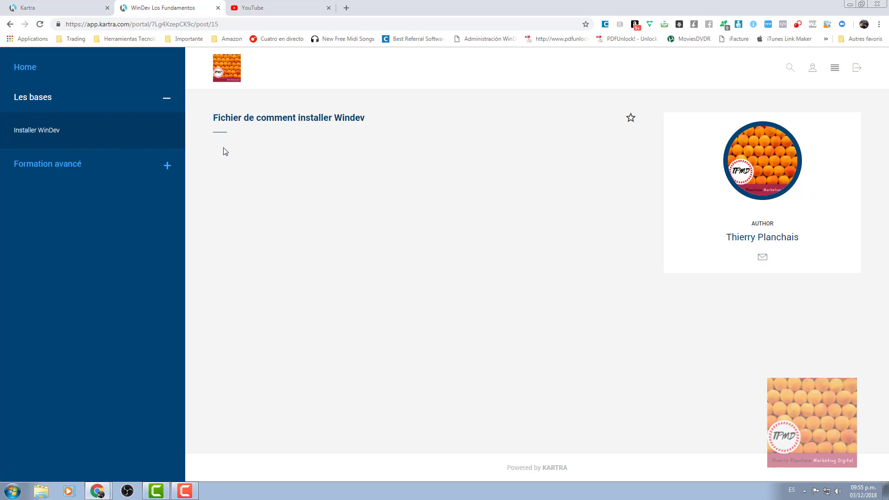
# Open Formation avancé > Connaissance du code > Le code in the preview and pause its audio.
pyautogui.click(65, 165)
pyautogui.click(72, 161)
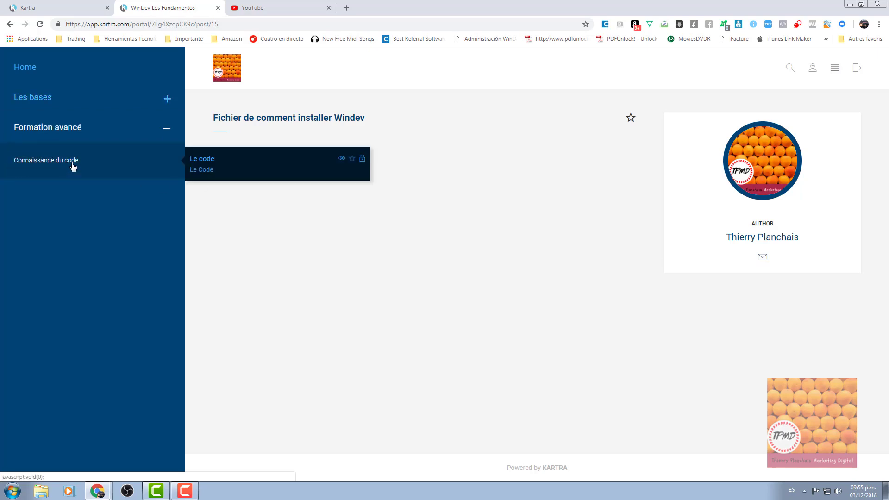
pyautogui.click(216, 170)
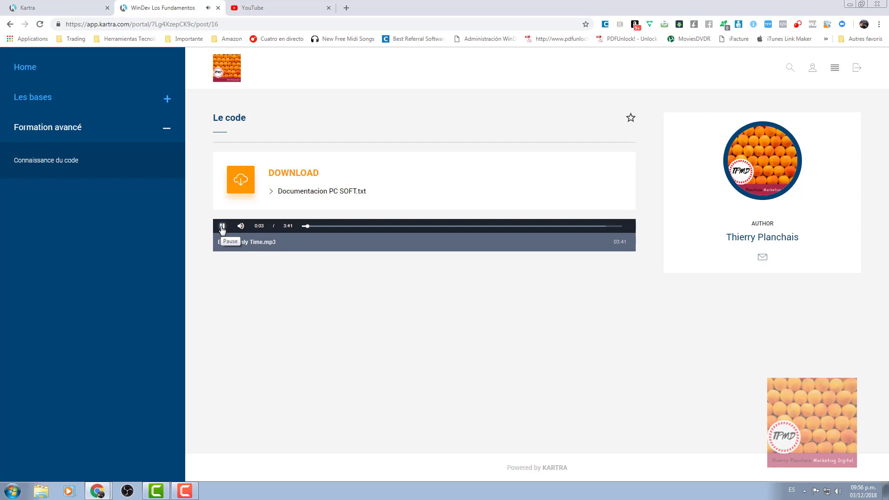
pyautogui.click(222, 227)
# Close the portal preview tab and the Choose template dialog.
pyautogui.click(217, 8)
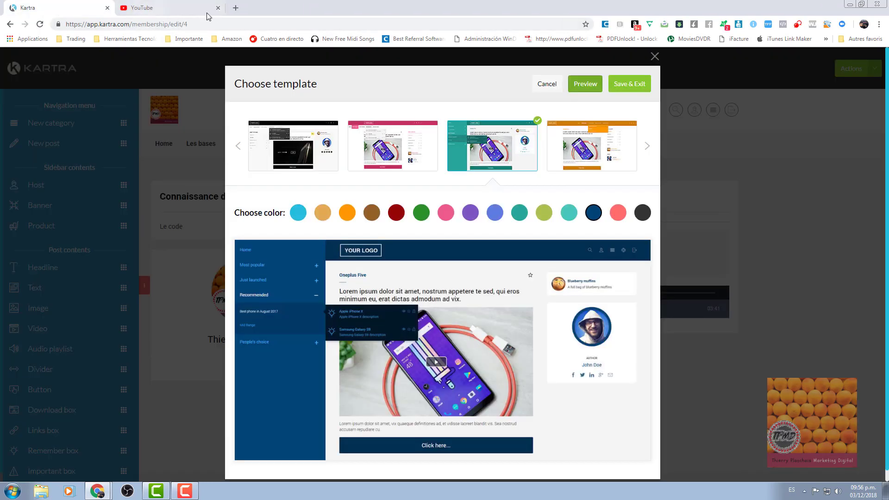
pyautogui.click(654, 56)
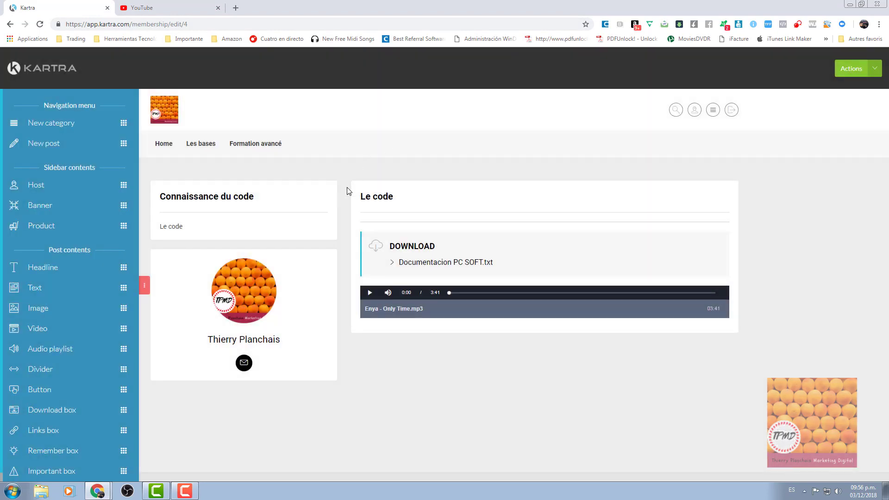
pyautogui.scroll(-1, 34, 318)
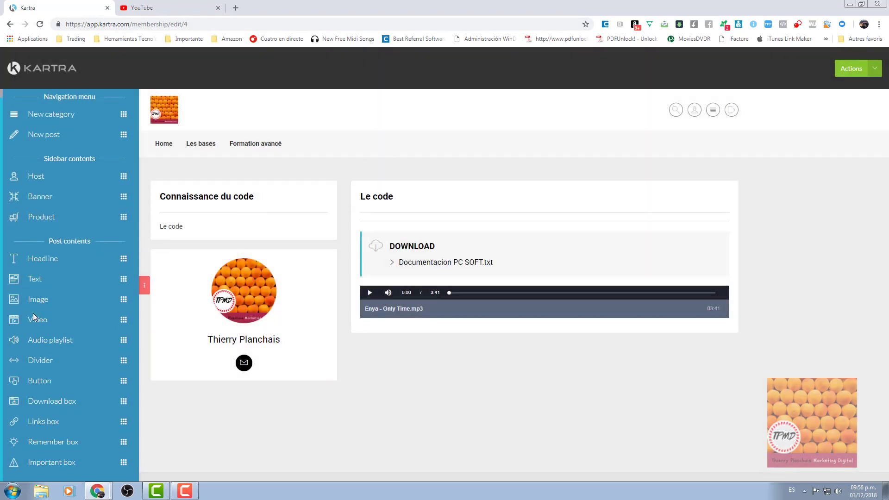
pyautogui.scroll(1, 34, 318)
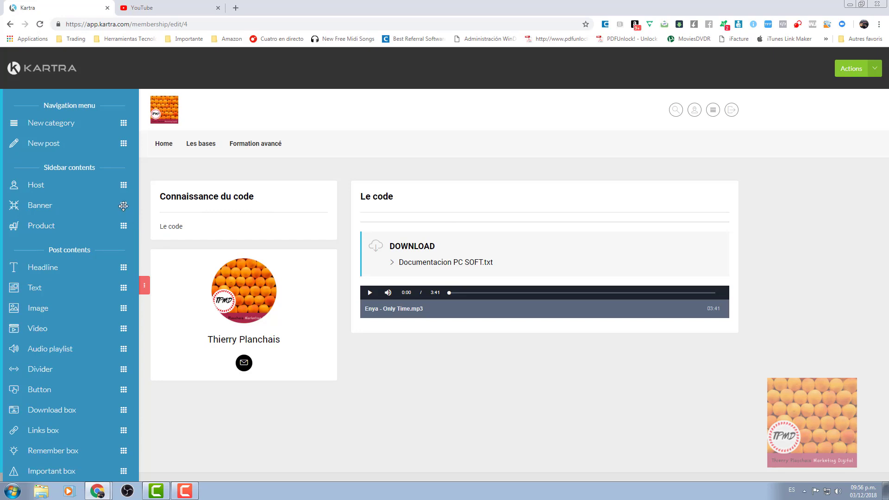
# In the editor, go to Installer WinDev > Fichier de comment installer Windev from the Les bases dropdown.
pyautogui.moveTo(206, 147)
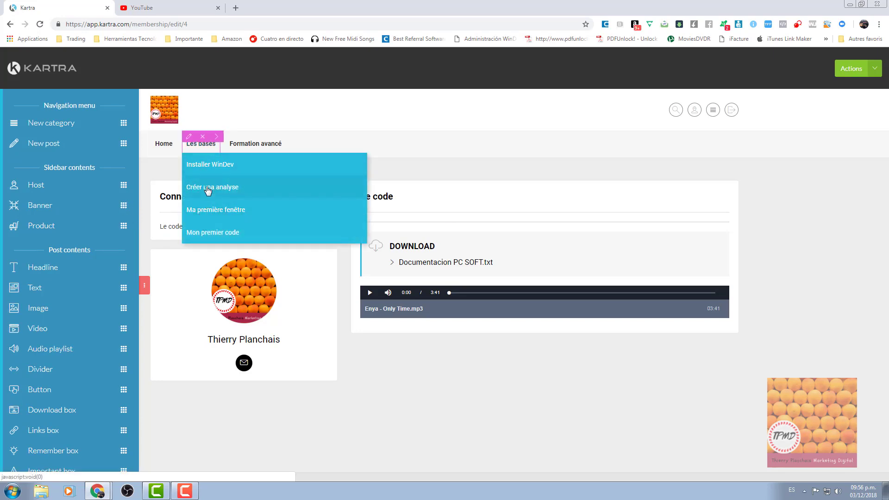
pyautogui.click(209, 233)
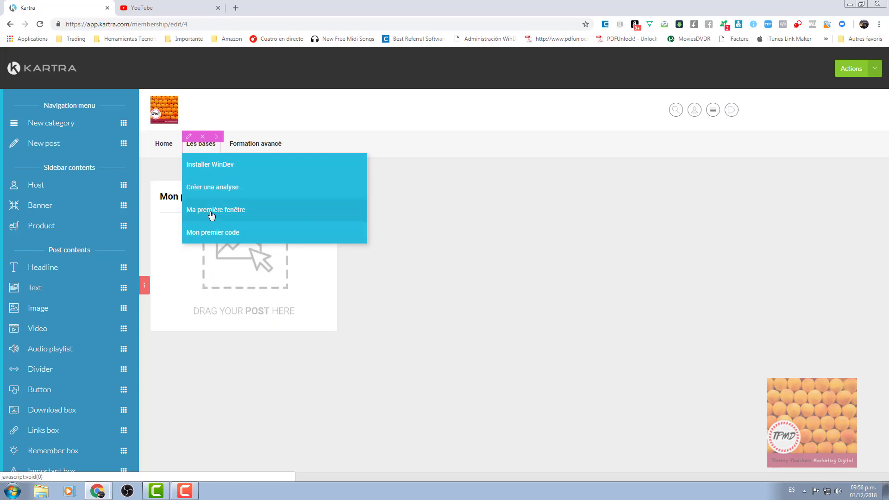
pyautogui.click(207, 168)
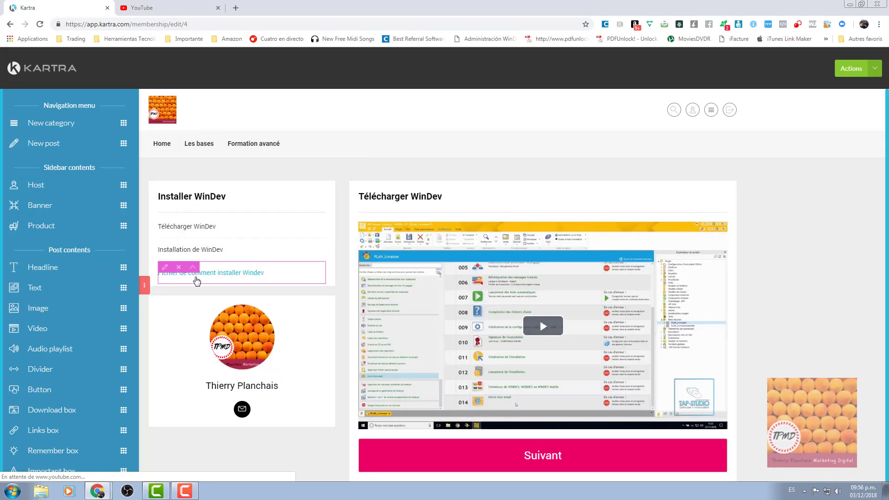
pyautogui.click(196, 278)
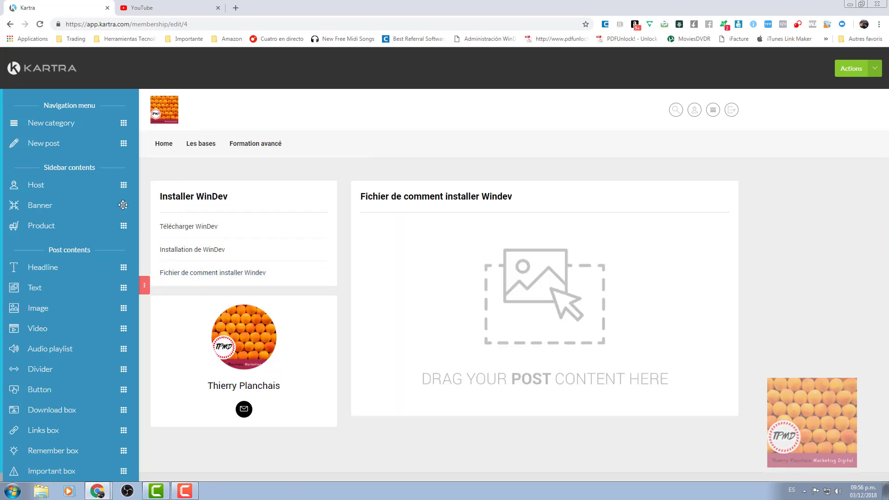
# Add a banner block to the left sidebar using new-version.jpg from the Escritorio folder.
pyautogui.moveTo(123, 206); pyautogui.dragTo(292, 315)
pyautogui.click(330, 142)
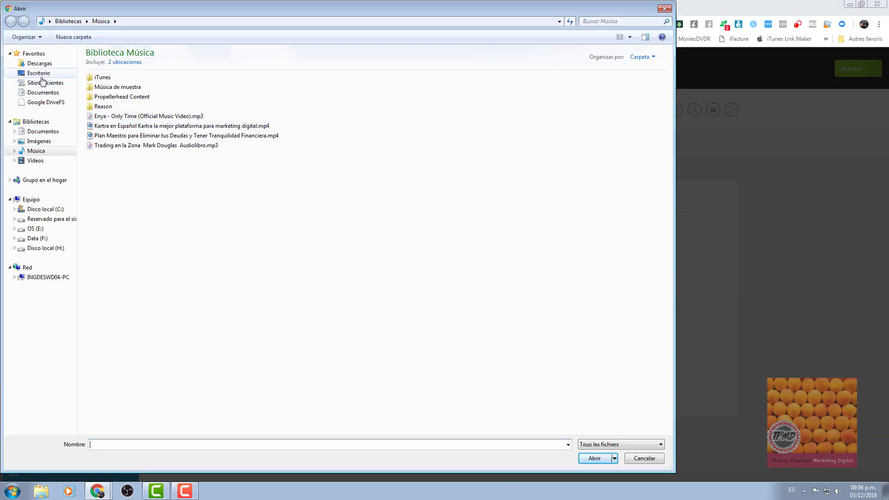
pyautogui.click(40, 73)
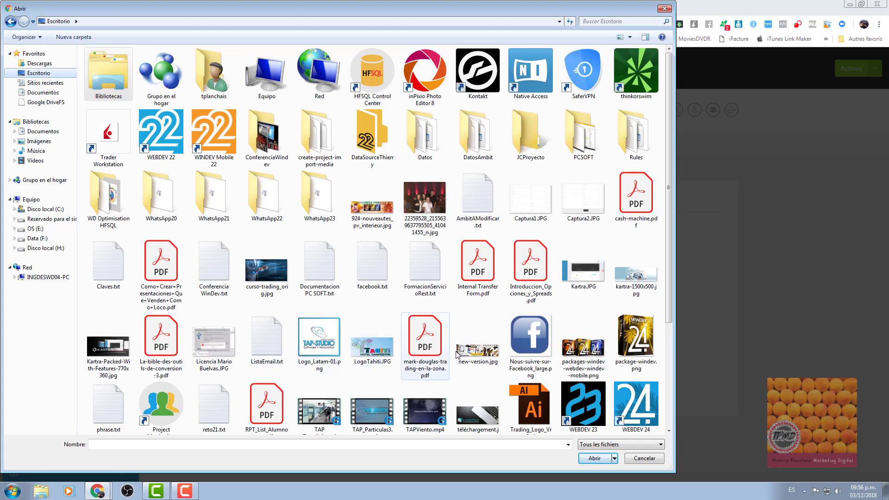
pyautogui.click(477, 349)
pyautogui.click(588, 461)
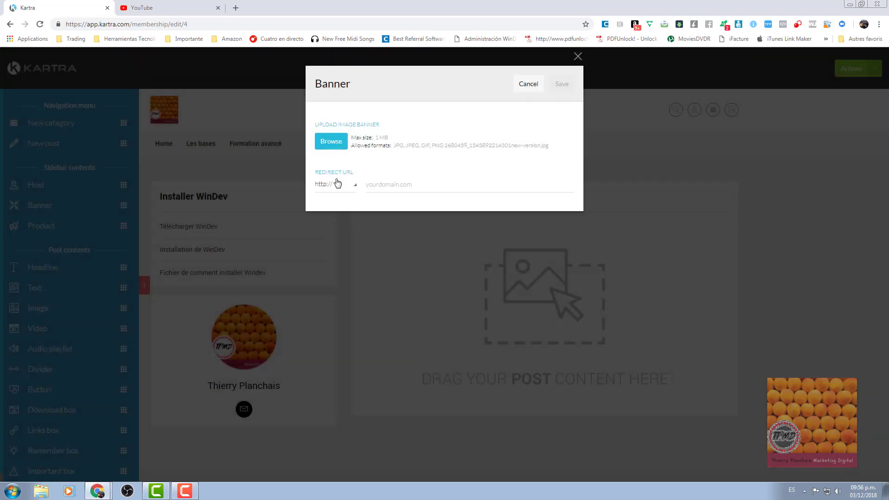
pyautogui.click(337, 184)
pyautogui.click(377, 187)
pyautogui.write('www.')
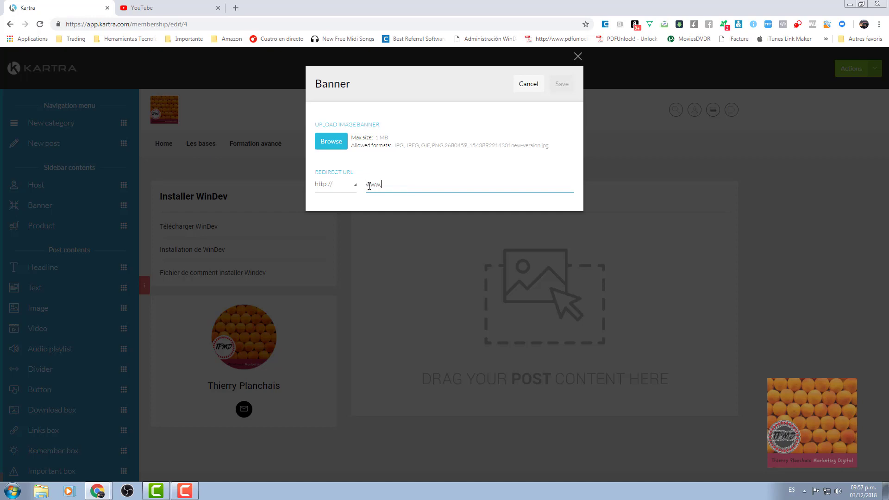
pyautogui.write('windev.la')
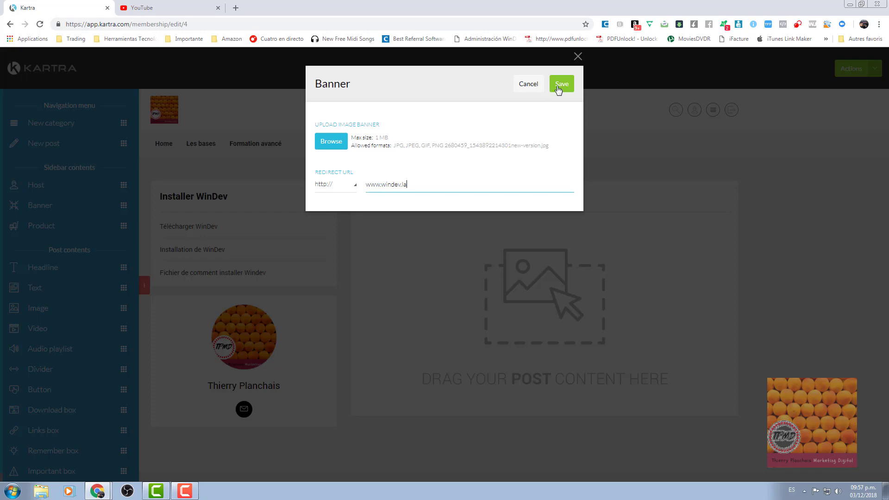
pyautogui.click(559, 88)
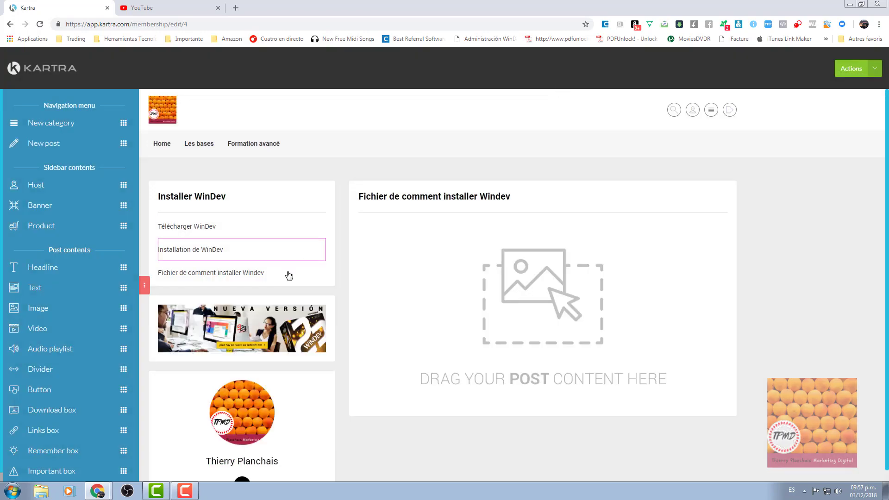
# Preview the membership portal in a new tab.
pyautogui.moveTo(238, 329)
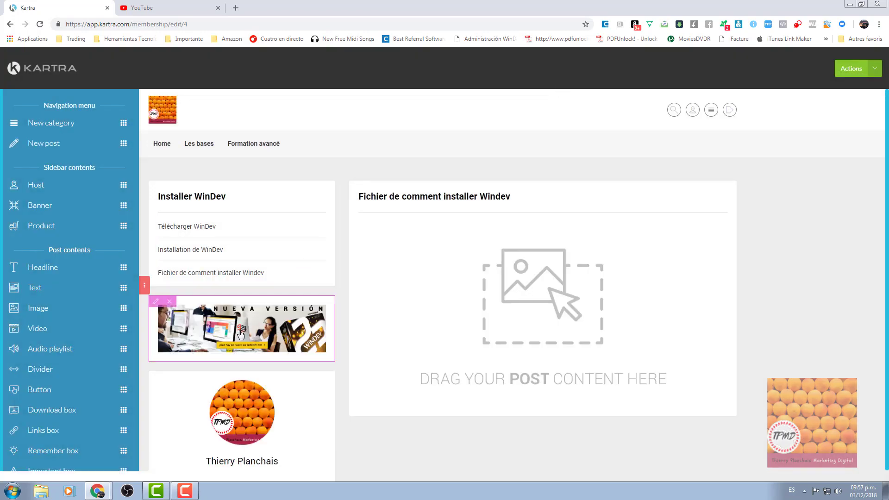
pyautogui.click(874, 68)
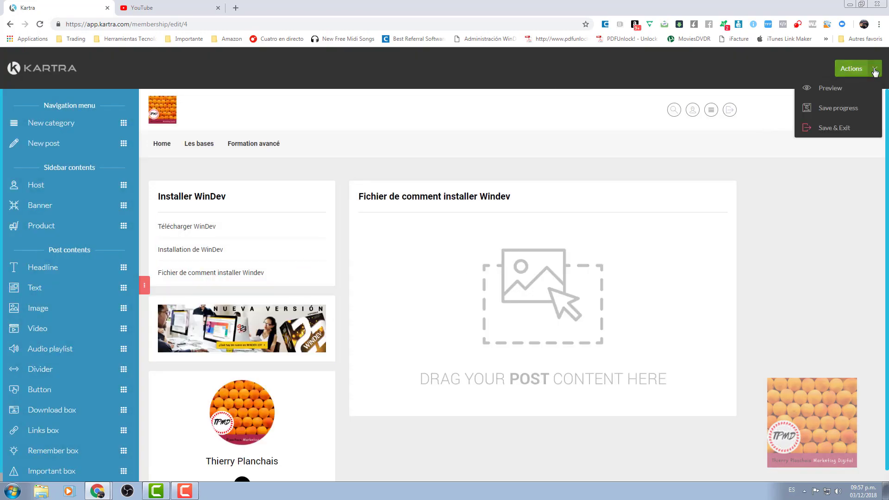
pyautogui.click(831, 89)
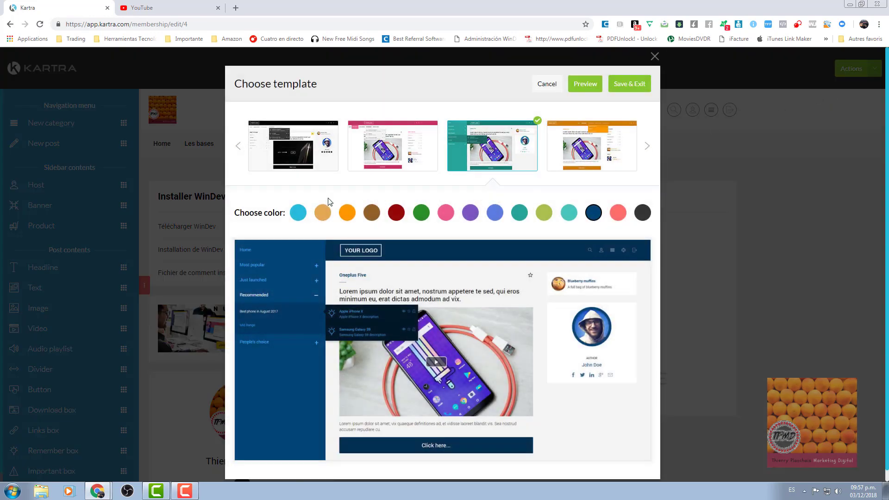
pyautogui.click(586, 86)
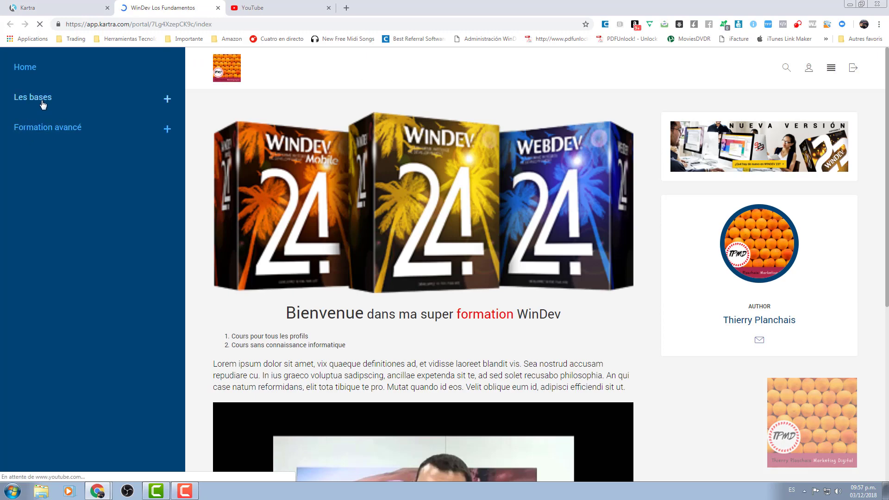
# Check the Fichier de comment installer Windev, Installation de WinDev and Télécharger WinDev lessons.
pyautogui.click(19, 100)
pyautogui.click(49, 136)
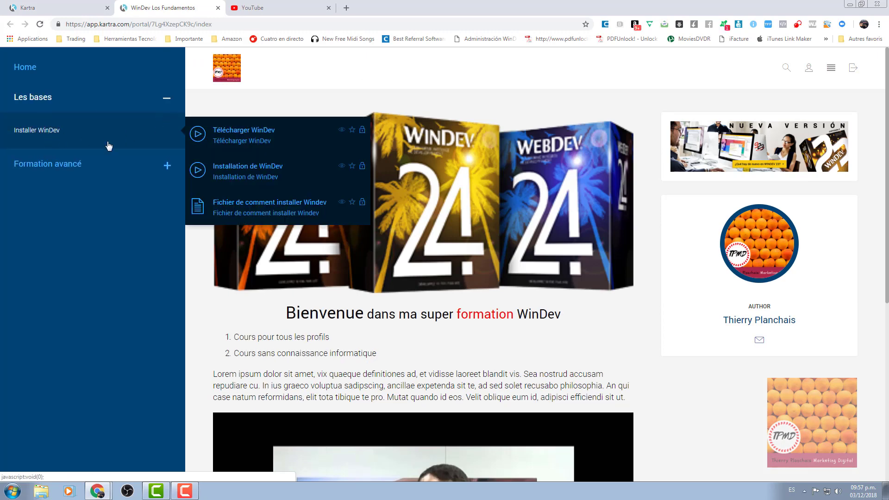
pyautogui.click(235, 205)
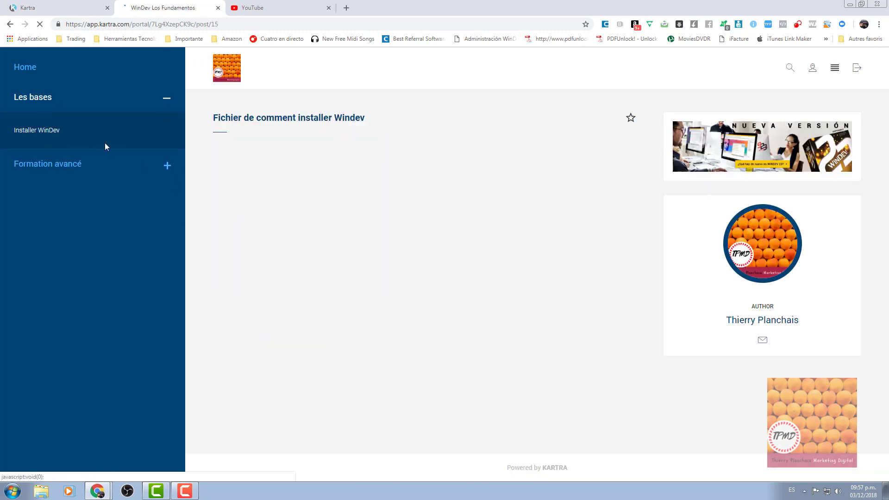
pyautogui.click(51, 135)
pyautogui.click(236, 175)
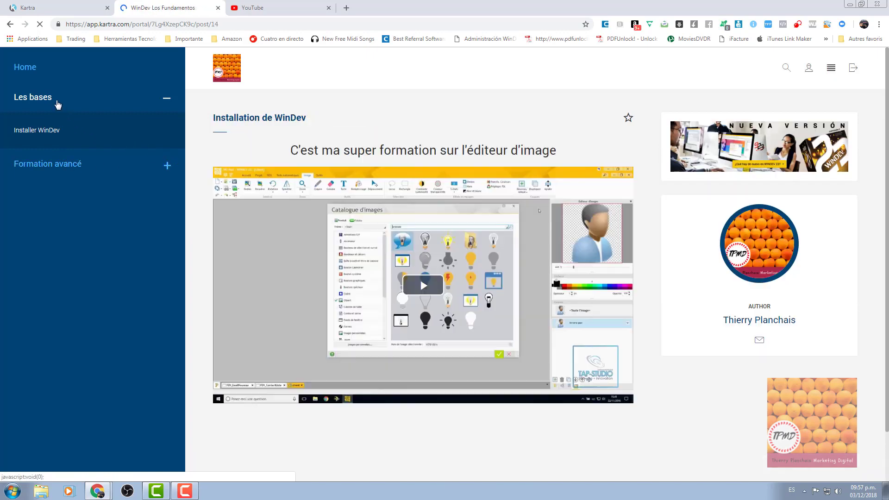
pyautogui.moveTo(102, 133)
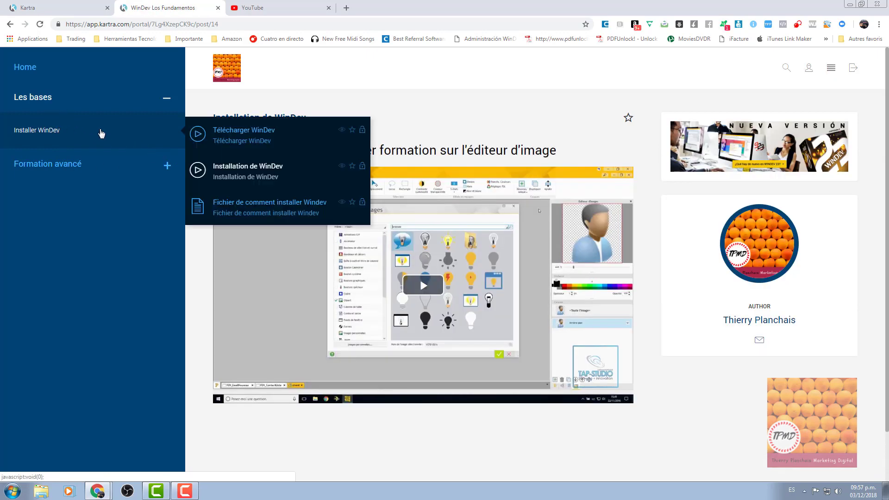
pyautogui.click(220, 139)
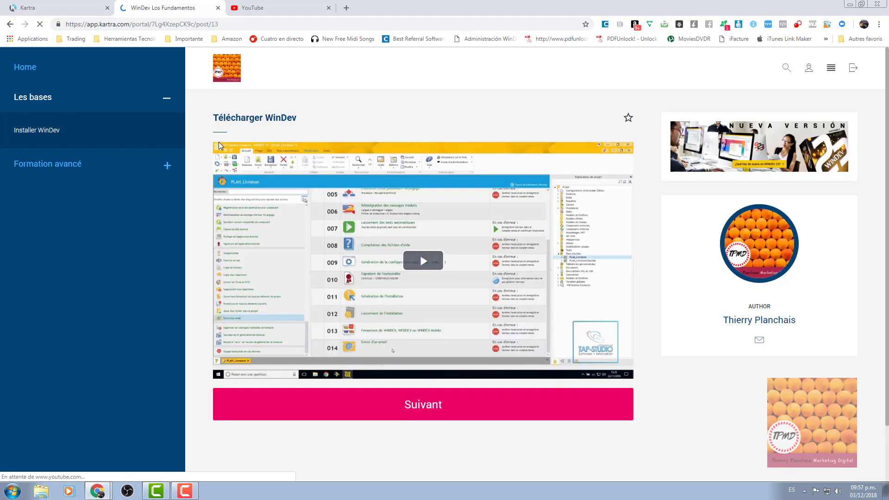
pyautogui.click(760, 148)
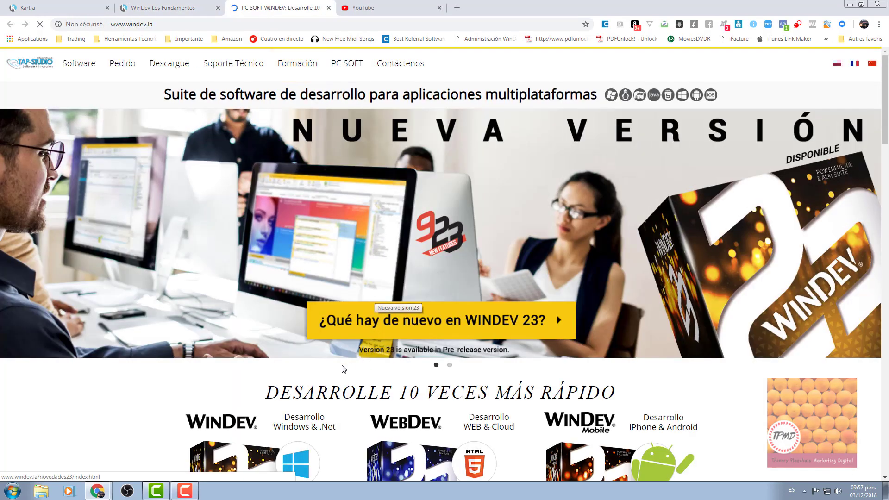
pyautogui.click(329, 8)
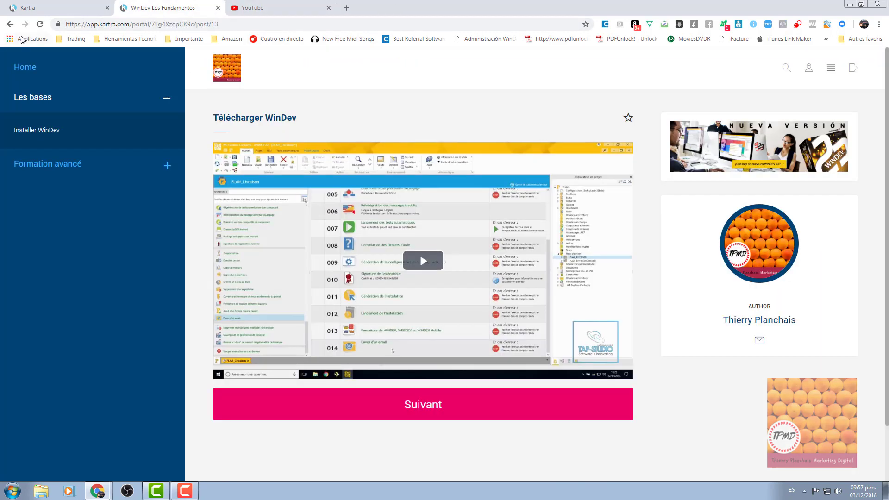
pyautogui.click(28, 7)
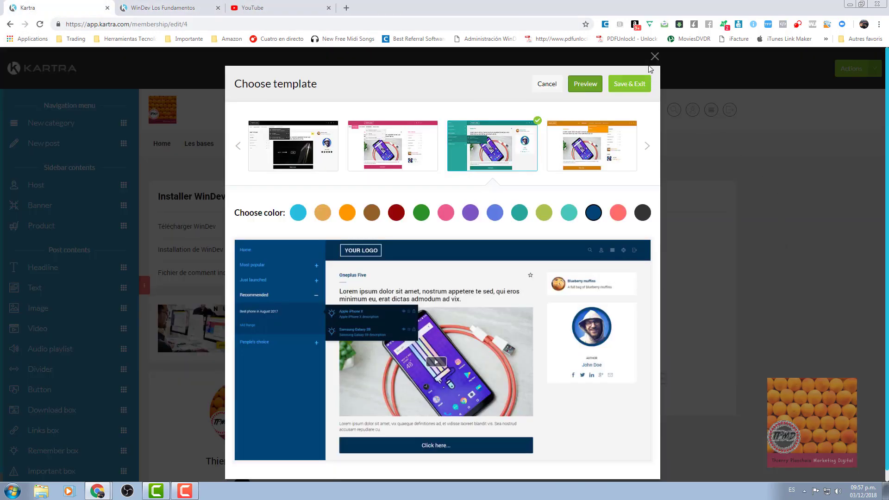
pyautogui.click(654, 56)
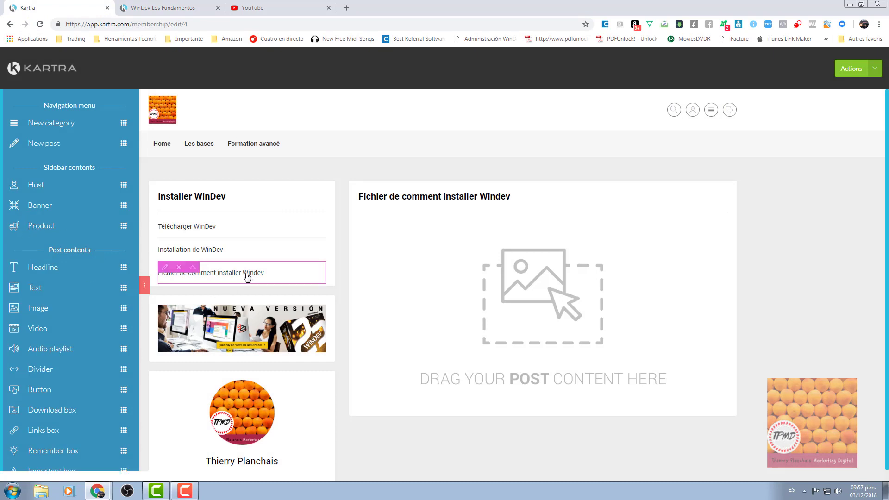
# Save the portal via Save & Exit in Actions and confirm in the template dialog.
pyautogui.scroll(-1, 344, 286)
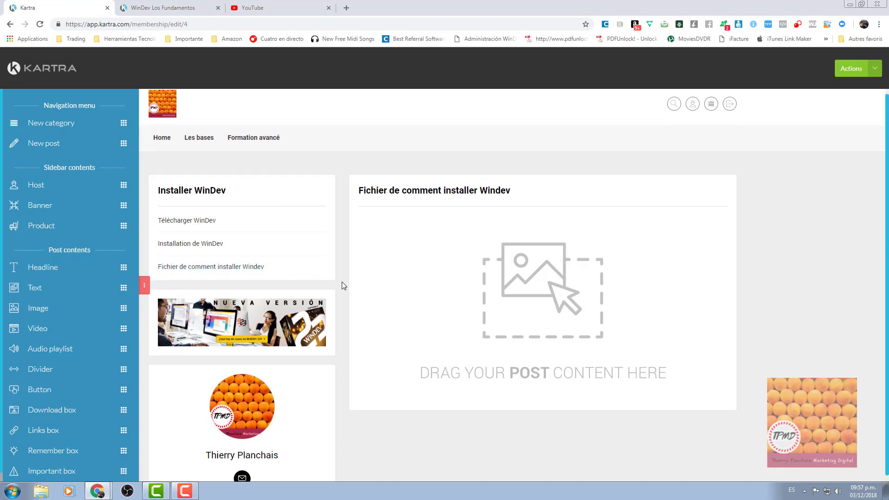
pyautogui.scroll(1, 344, 286)
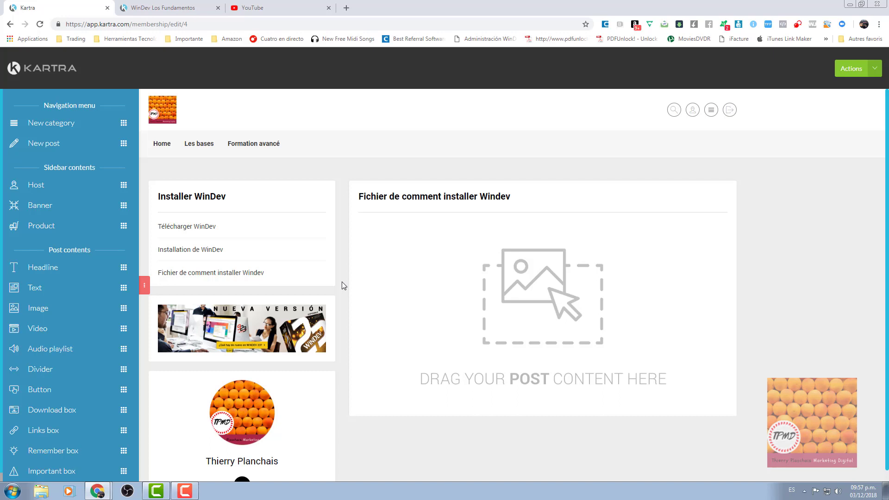
pyautogui.scroll(-1, 838, 208)
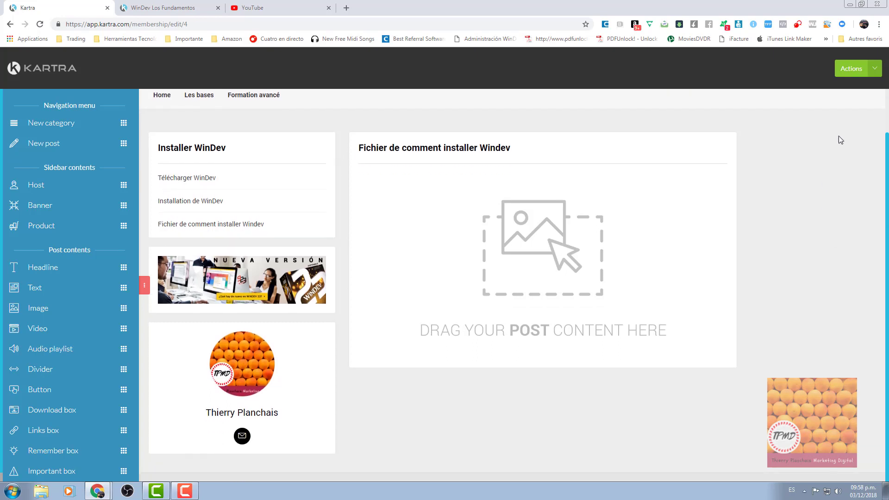
pyautogui.click(875, 70)
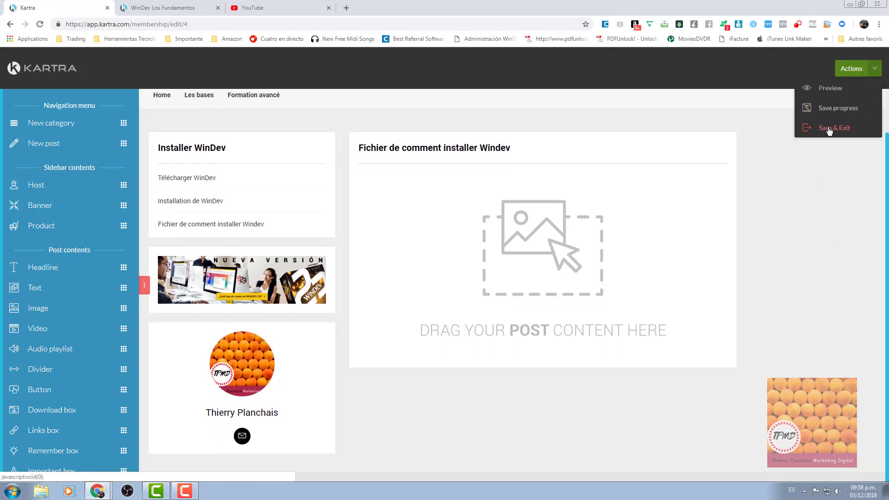
pyautogui.click(825, 112)
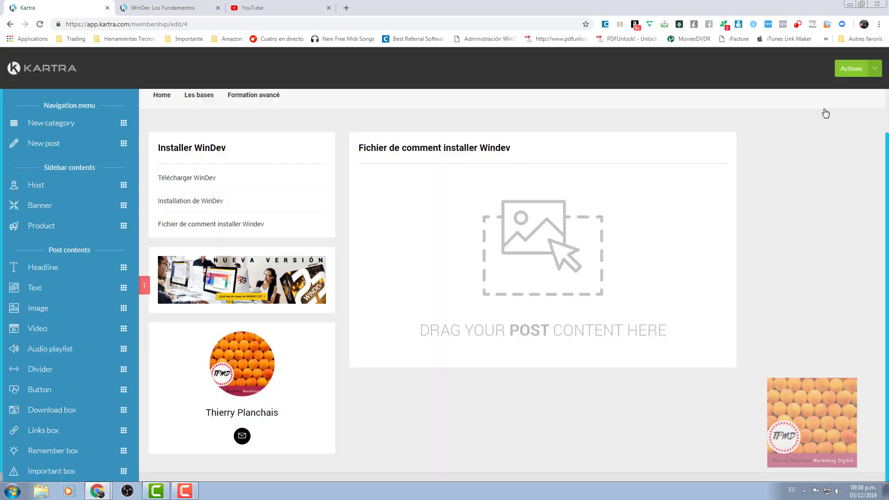
pyautogui.click(880, 70)
pyautogui.click(828, 124)
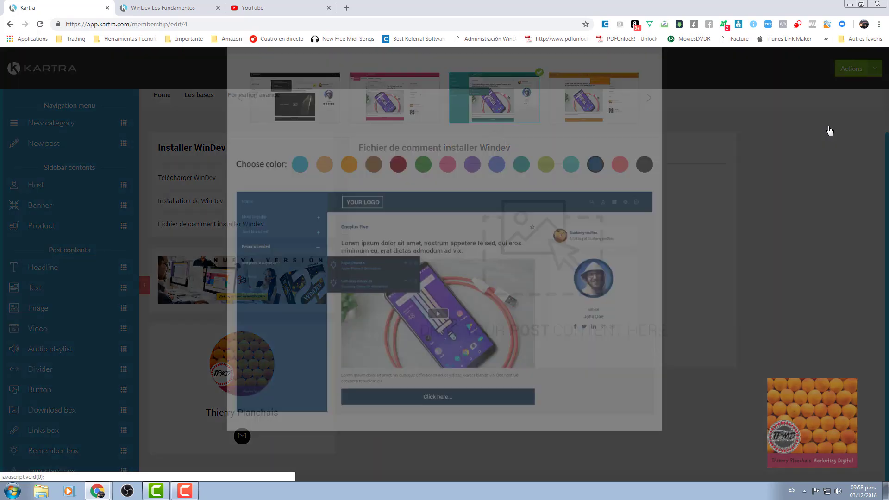
pyautogui.click(646, 90)
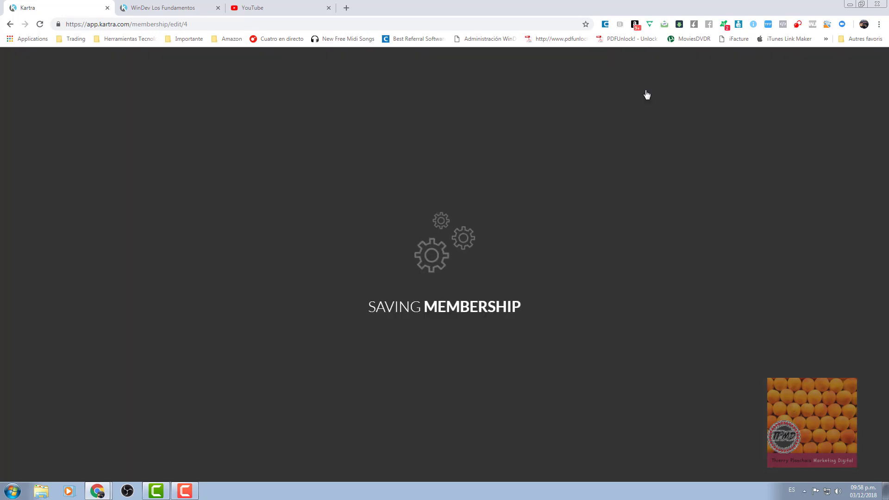